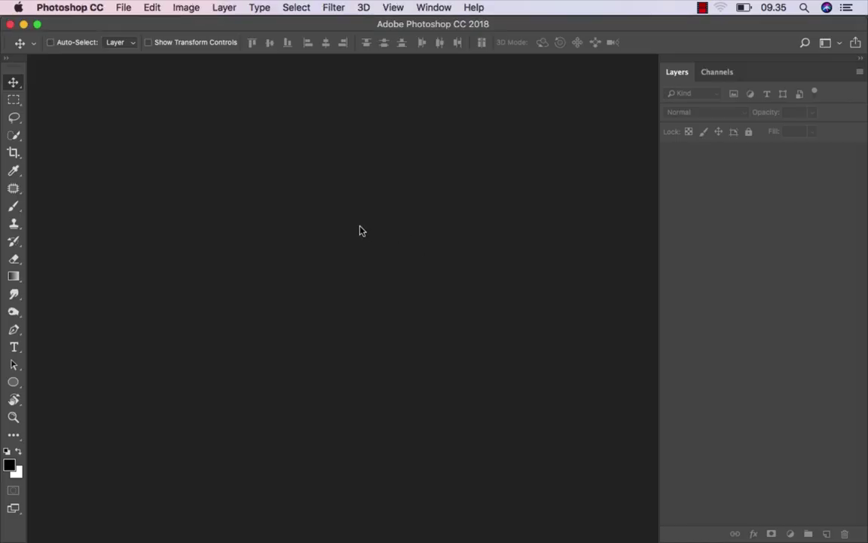
- Set up a new 3000 × 1870 px, 300 ppi RGB document from the 3000 × 2000 preset
click(125, 9)
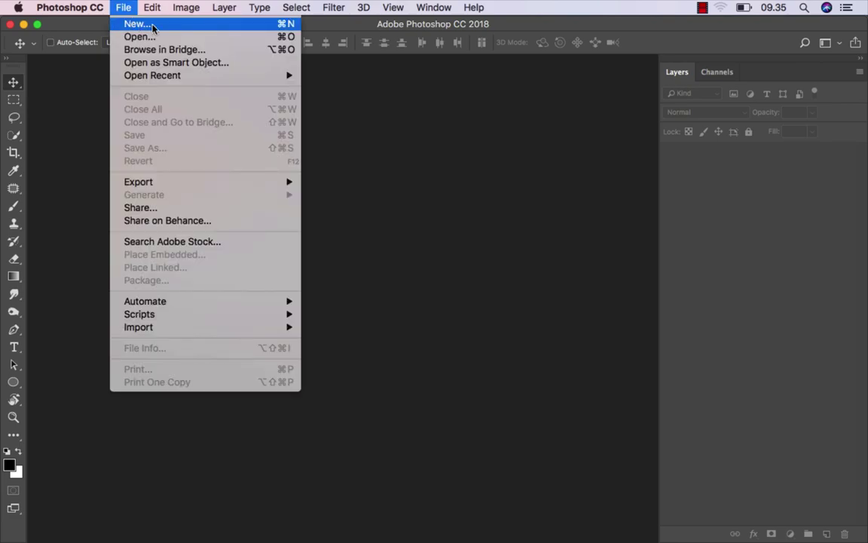
click(153, 28)
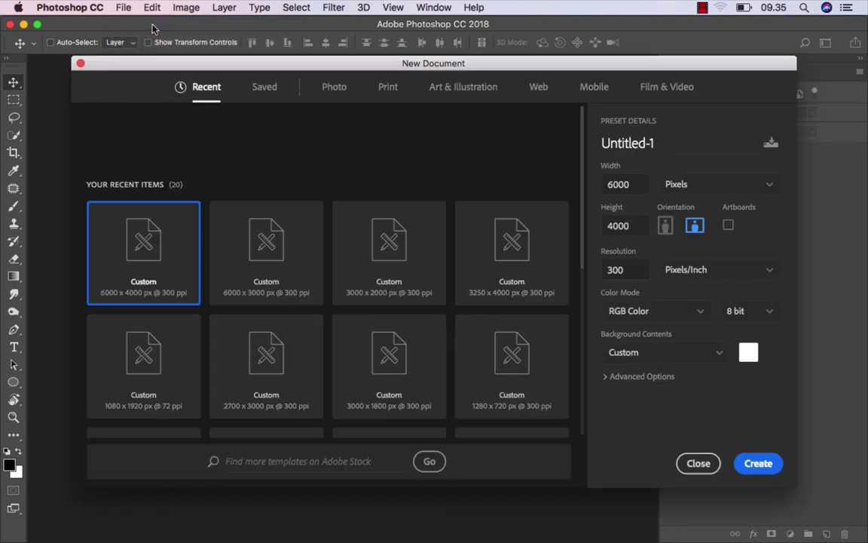
click(369, 290)
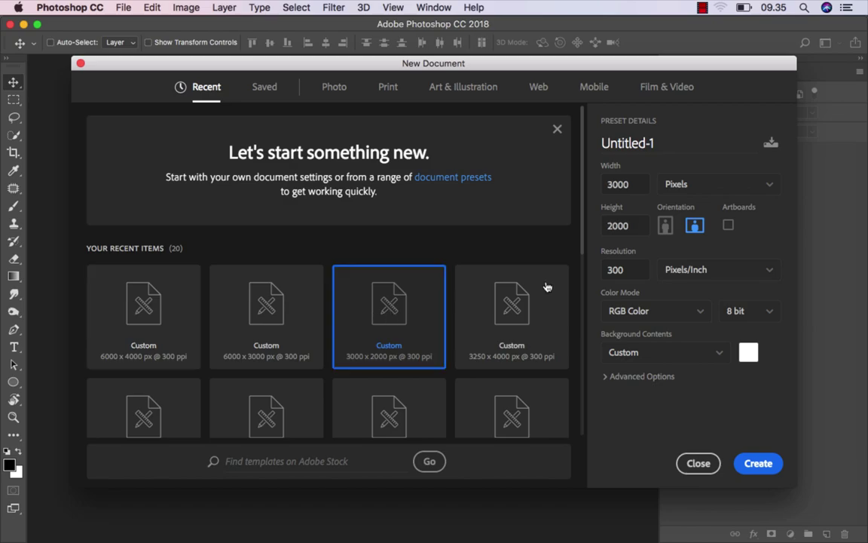
double_click(630, 225)
text(1870)
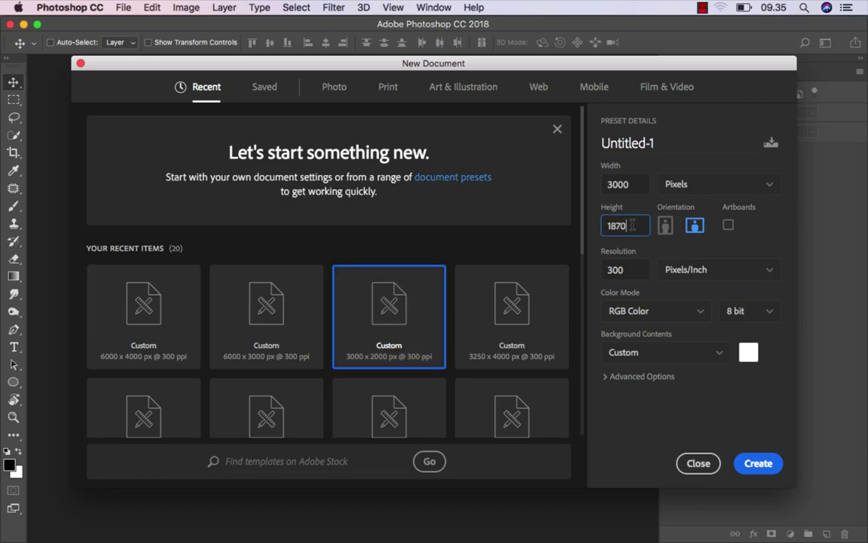
- Create the document and add a brown #665a43 Solid Color fill layer
click(763, 465)
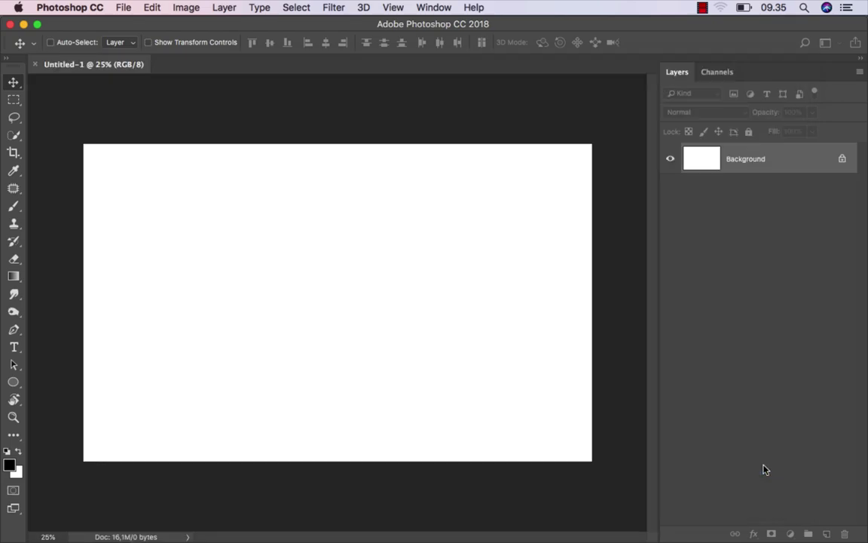
scroll(329, 254, up, 2)
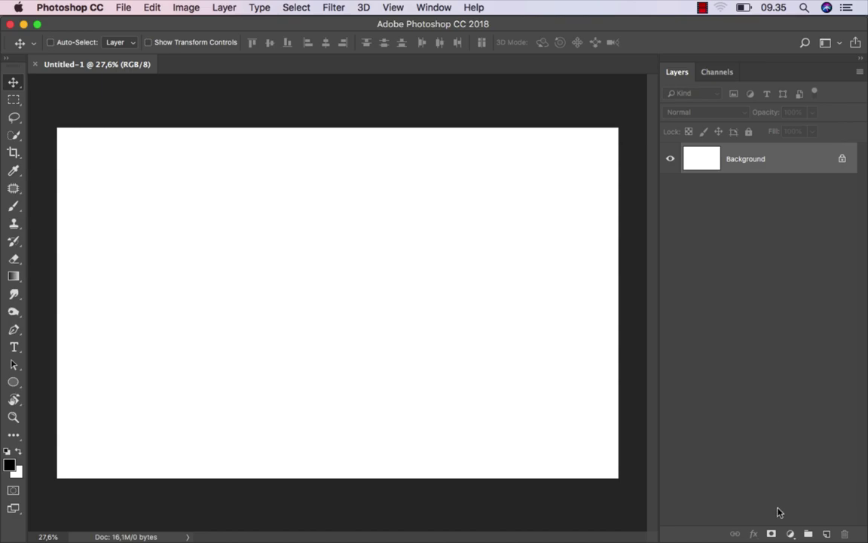
click(790, 534)
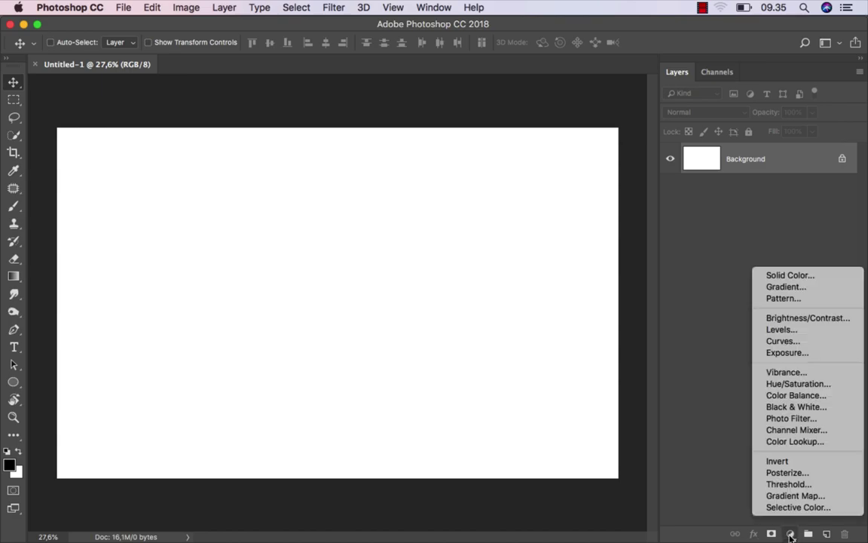
click(820, 278)
drag(536, 382, 535, 370)
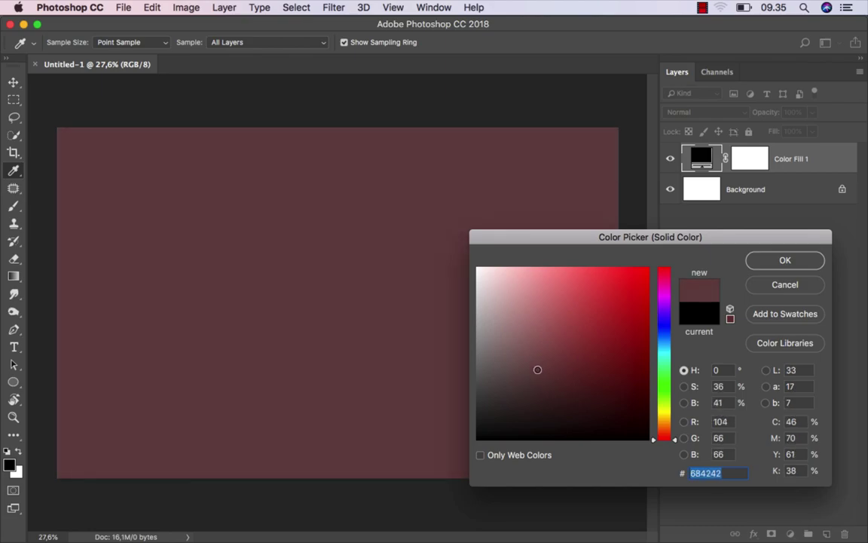
drag(666, 439, 673, 422)
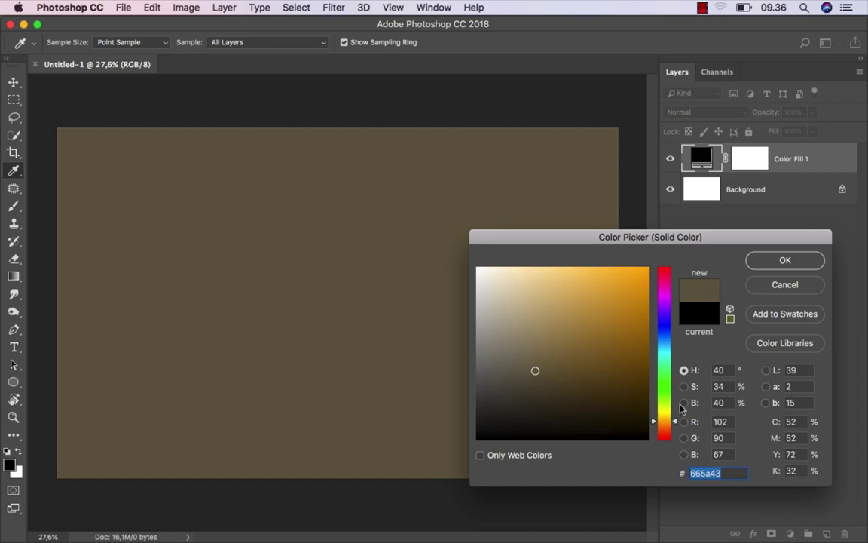
click(783, 261)
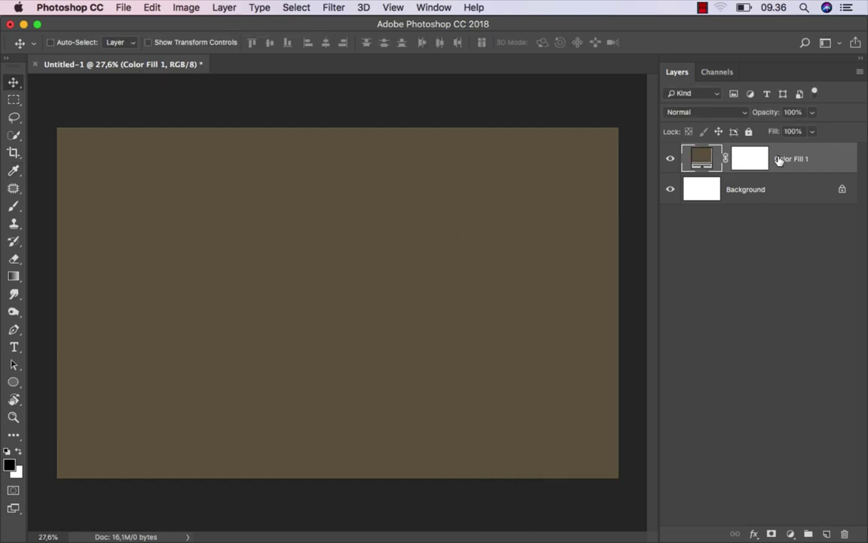
- Place the landscape_stock photo from the stock folder onto the canvas
click(326, 513)
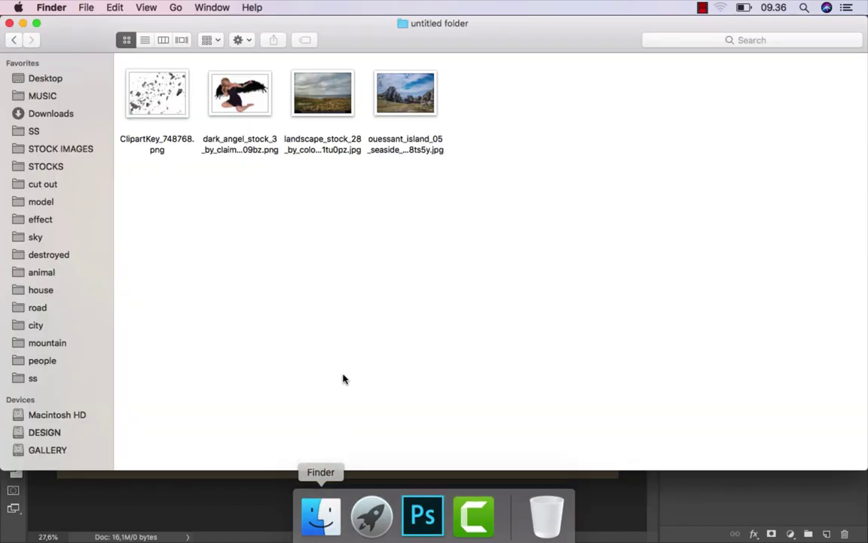
drag(335, 108, 356, 498)
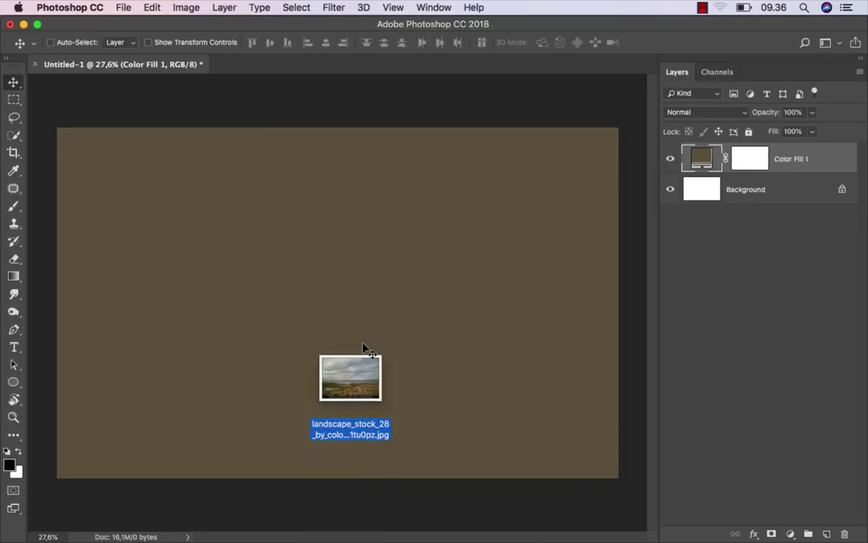
drag(357, 456, 364, 309)
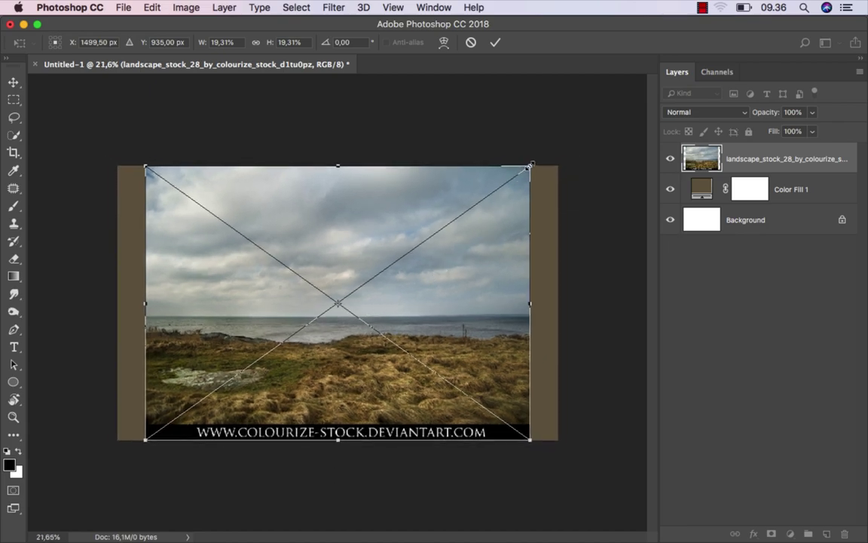
- Scale the landscape up and stretch its left side until it covers the canvas, then commit
drag(530, 165, 558, 145)
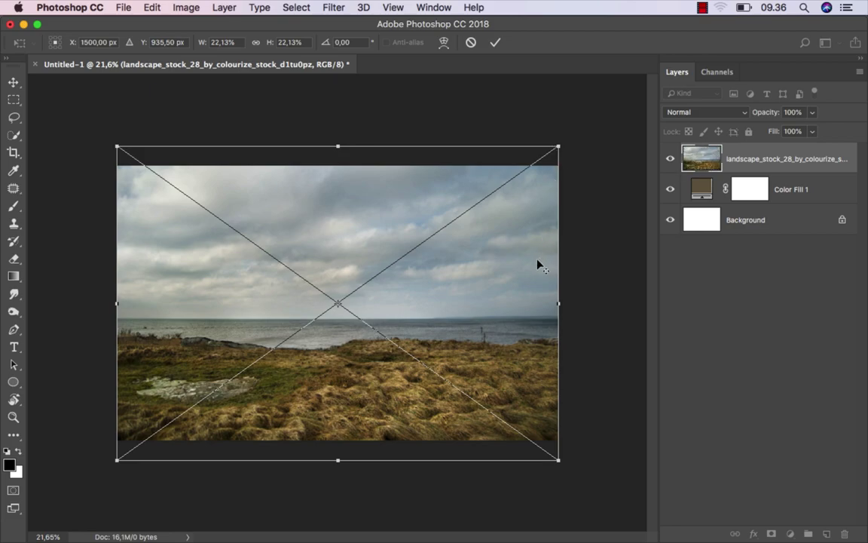
scroll(538, 265, down, 3)
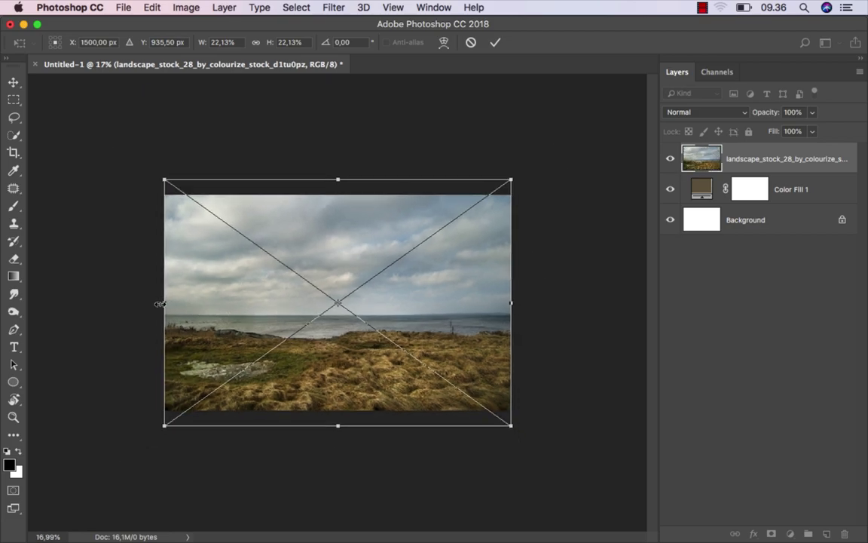
drag(159, 303, 52, 303)
scroll(172, 300, down, 2)
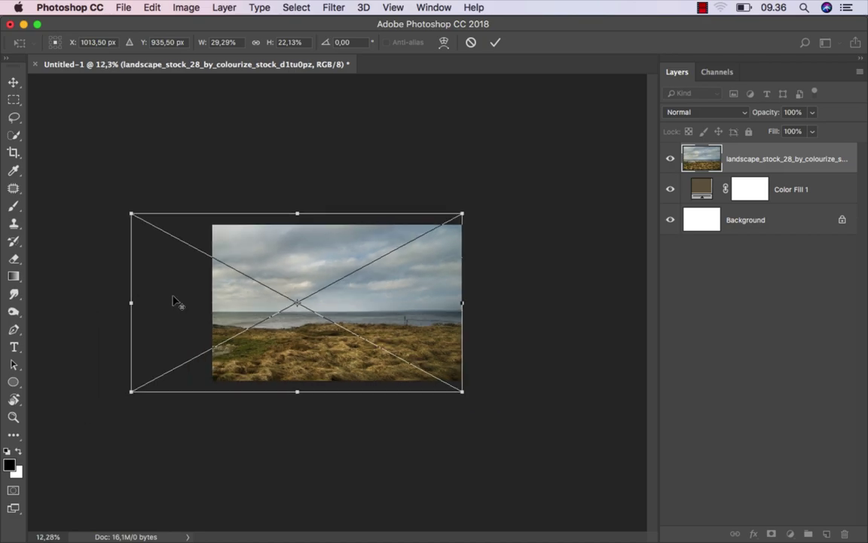
drag(125, 300, 92, 303)
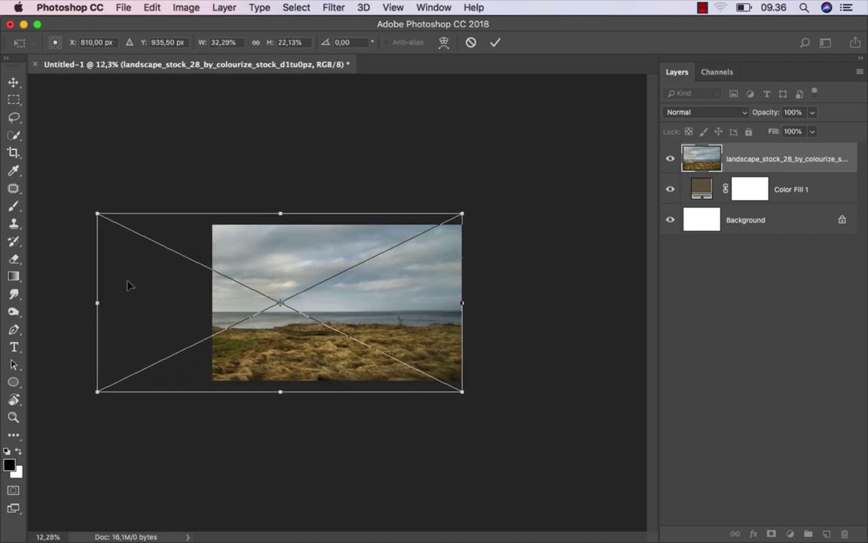
click(494, 42)
scroll(293, 285, up, 1)
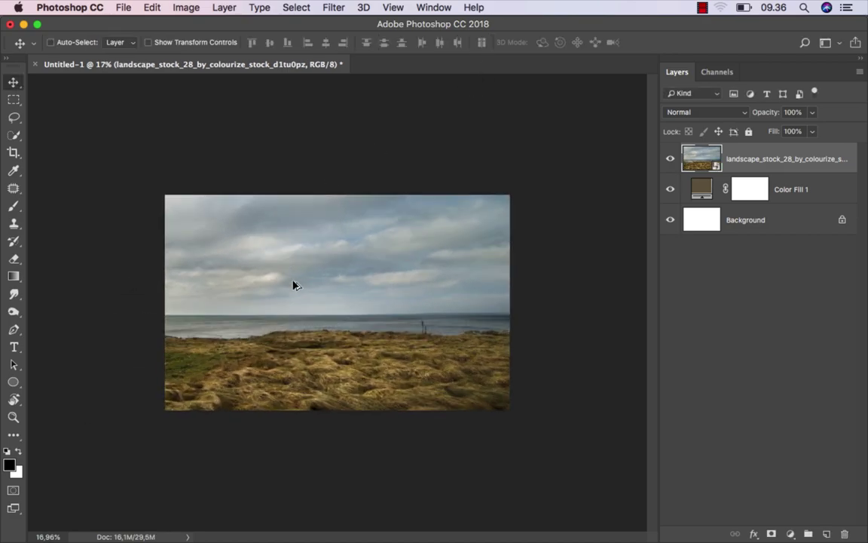
scroll(293, 285, up, 3)
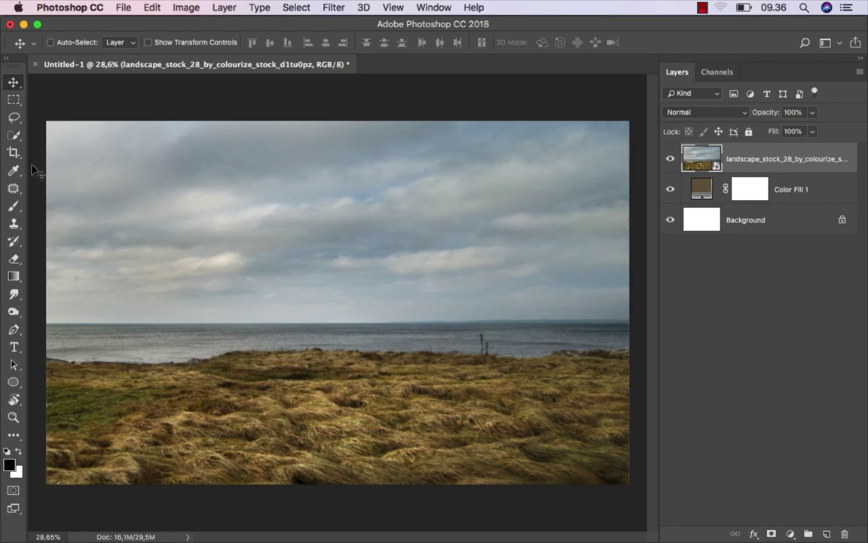
click(14, 135)
- Quick-select the grass, refine the horizon edge, and add a mask hiding sea and sky
click(75, 133)
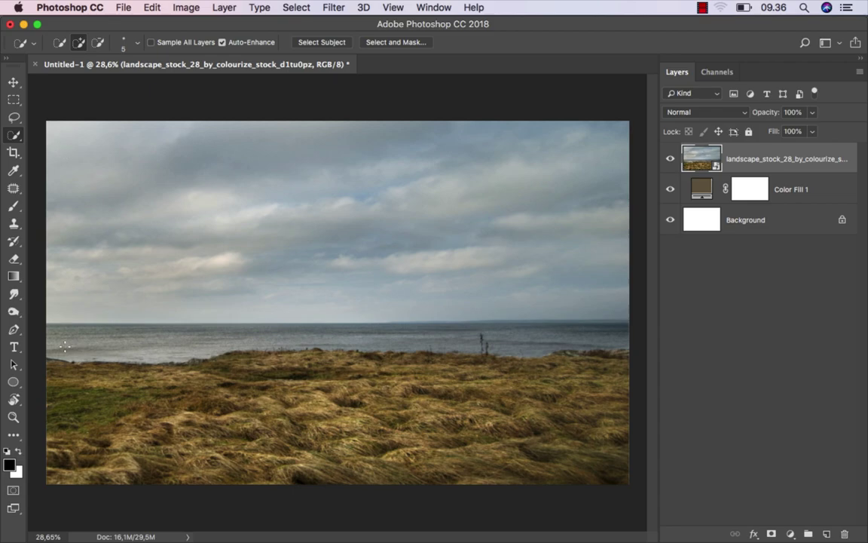
mouse_move(60, 374)
mouse_down()
mouse_move(48, 367)
mouse_move(401, 373)
mouse_move(619, 359)
mouse_move(610, 484)
mouse_move(270, 471)
mouse_up()
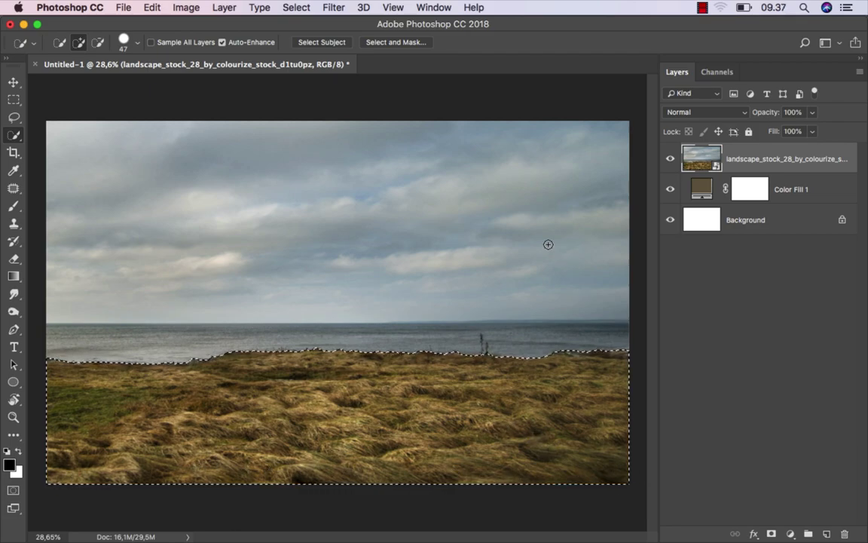
click(396, 43)
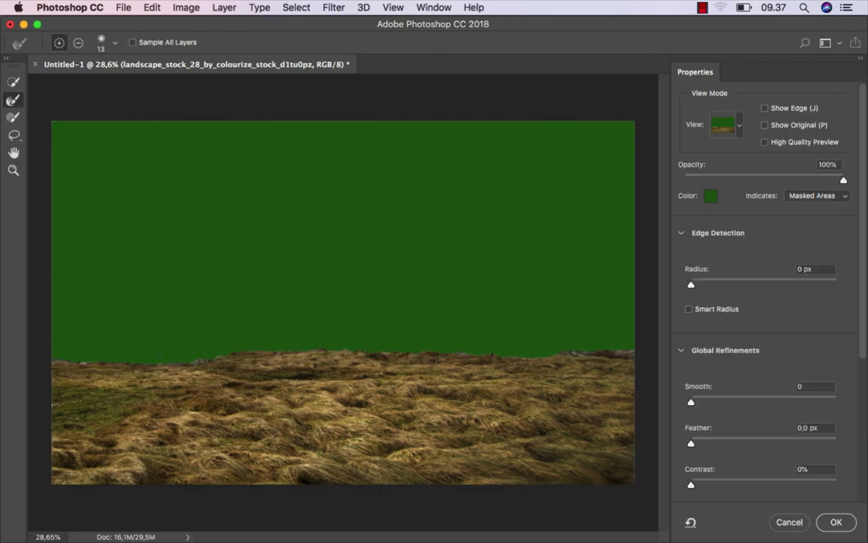
drag(73, 361, 95, 361)
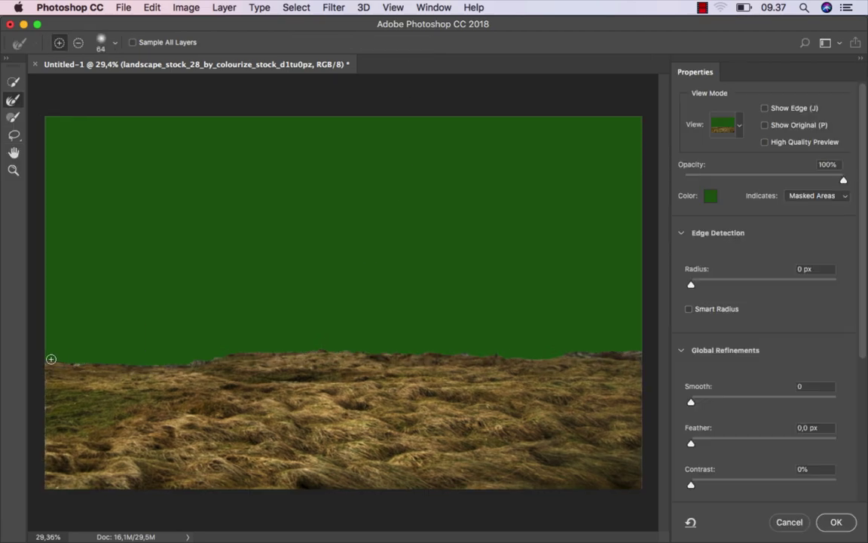
drag(193, 362, 240, 351)
click(836, 521)
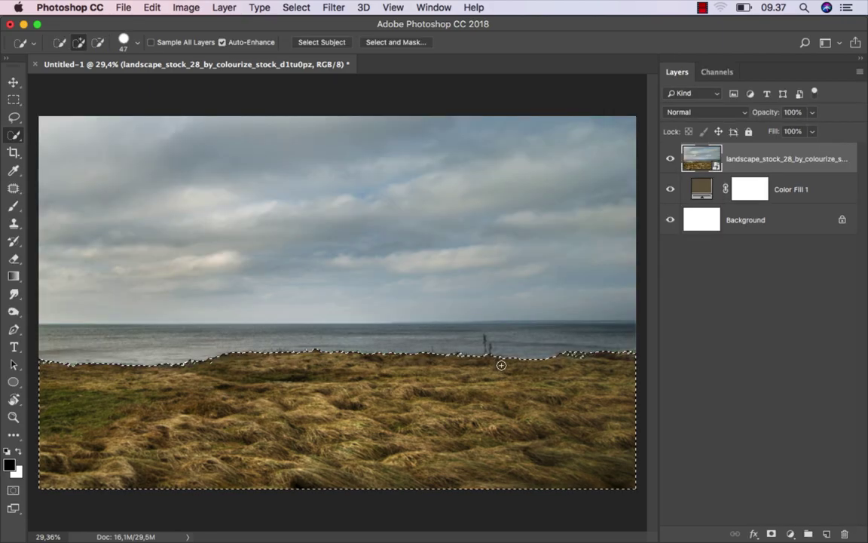
click(771, 534)
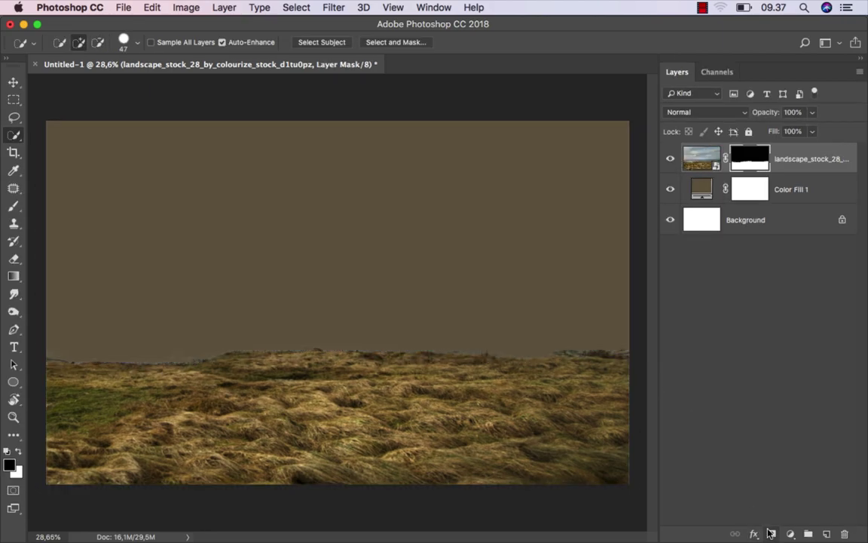
- Place the ouessant island rocks photo into the document and commit it
key(v)
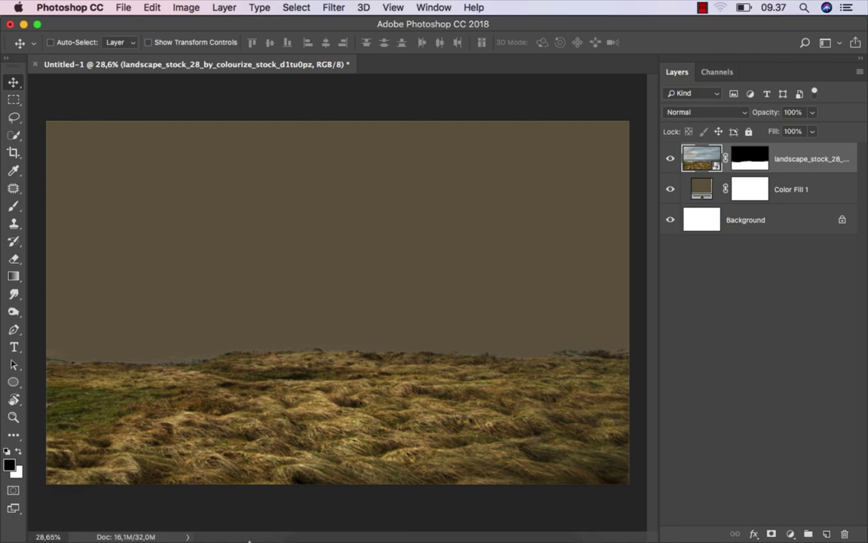
click(319, 509)
click(370, 246)
mouse_move(398, 119)
mouse_down()
mouse_move(400, 141)
mouse_move(298, 218)
mouse_up()
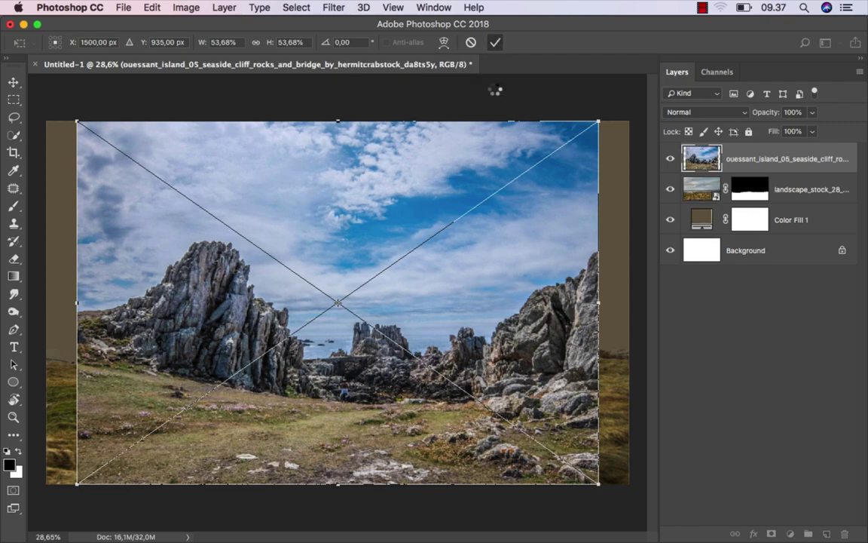
key(Return)
- Quick-select the rocks and ground, subtract stray sky areas, and fit the image on screen
click(14, 135)
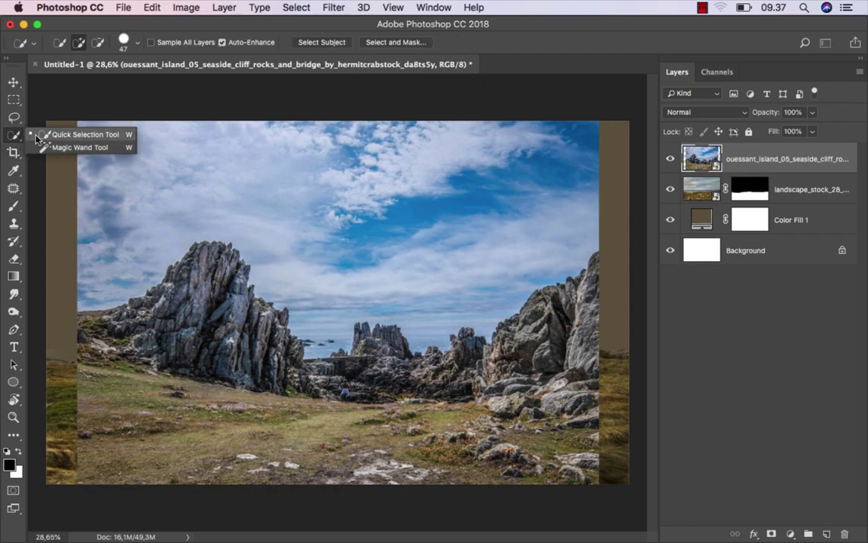
click(67, 131)
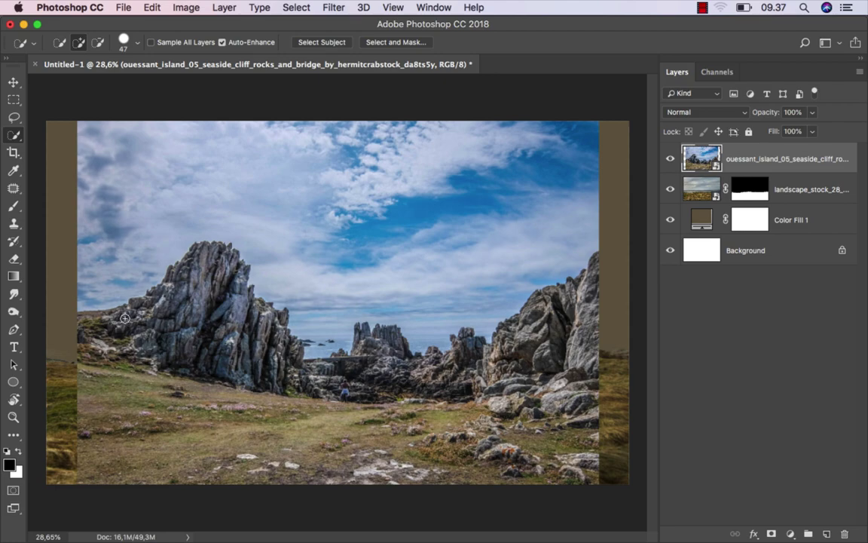
mouse_move(175, 296)
mouse_down()
mouse_move(376, 345)
mouse_move(523, 343)
mouse_move(594, 374)
mouse_move(94, 342)
mouse_move(575, 468)
mouse_up()
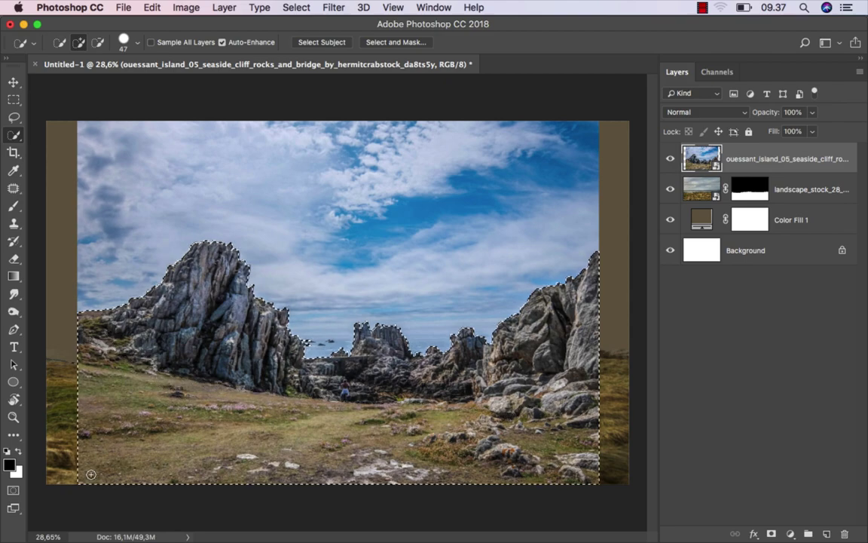
scroll(339, 347, up, 10)
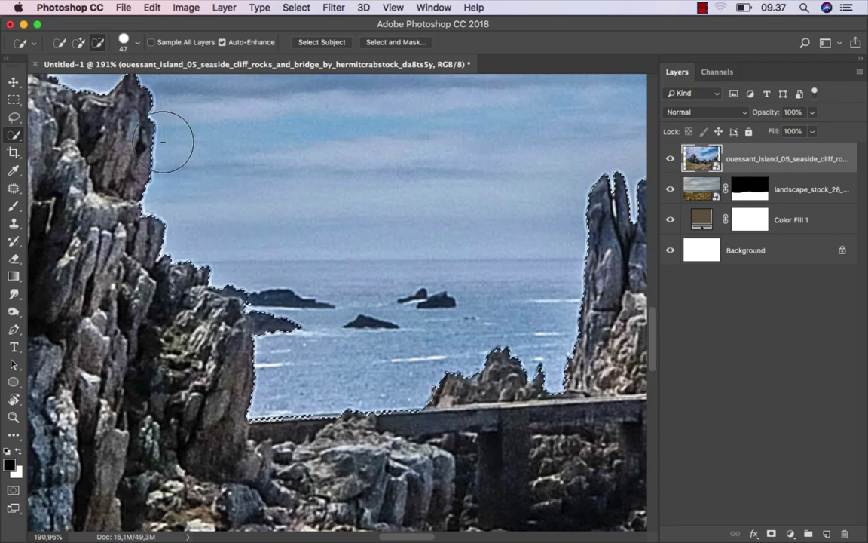
mouse_move(288, 303)
mouse_down()
mouse_move(262, 304)
mouse_move(317, 324)
mouse_move(223, 285)
mouse_up()
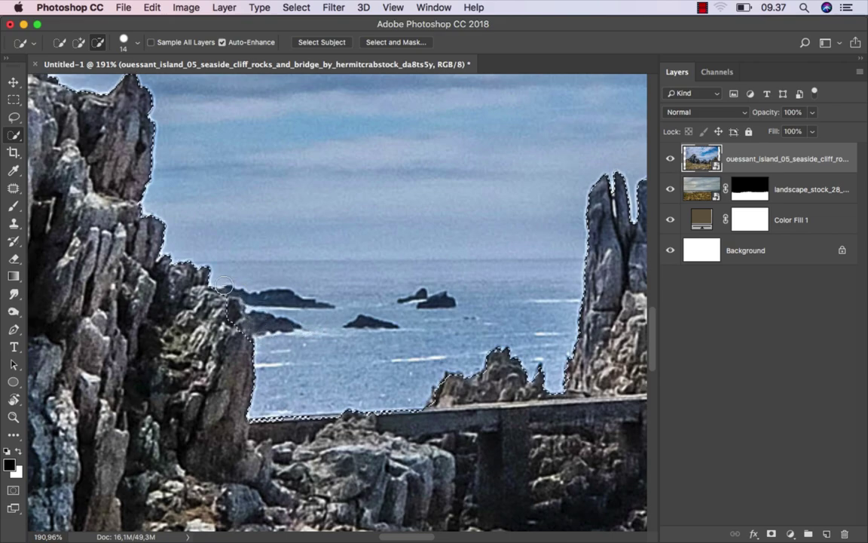
key(super+0)
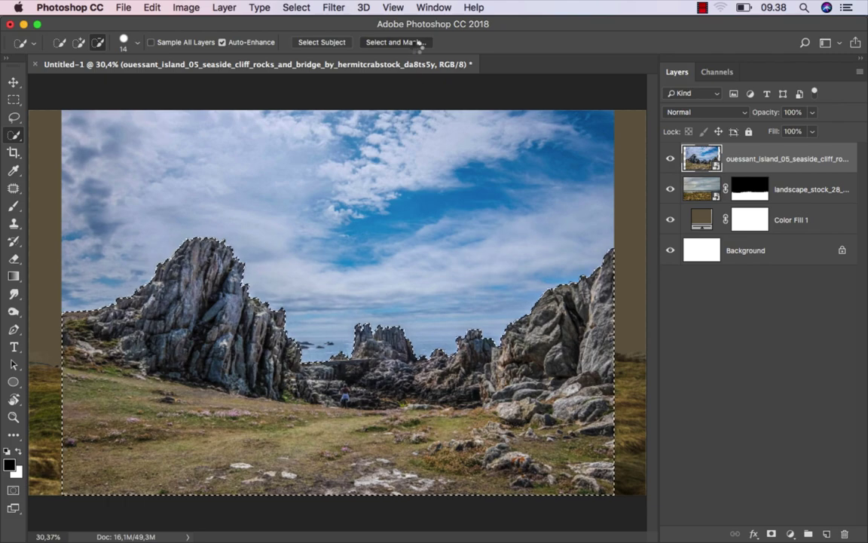
click(377, 42)
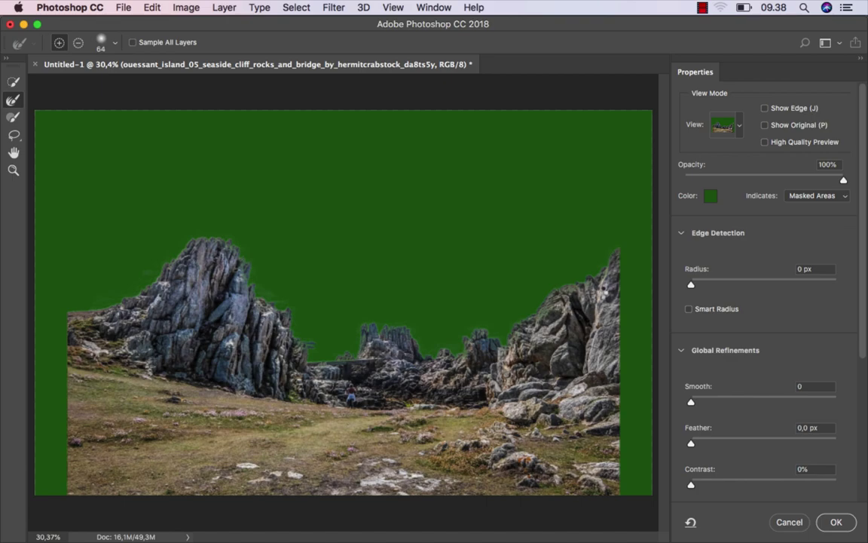
- Output the refined rock selection as a layer mask that hides the cliff photo's sky
click(835, 523)
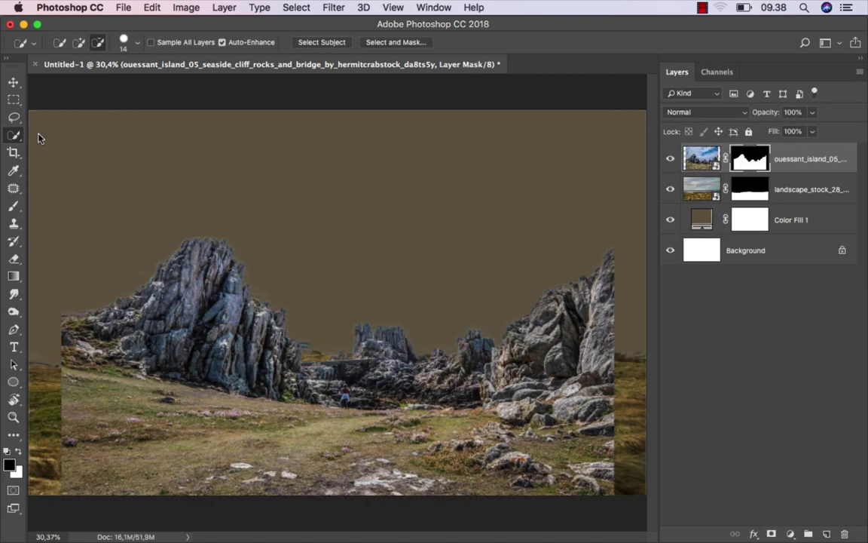
click(13, 80)
key(ctrl+0)
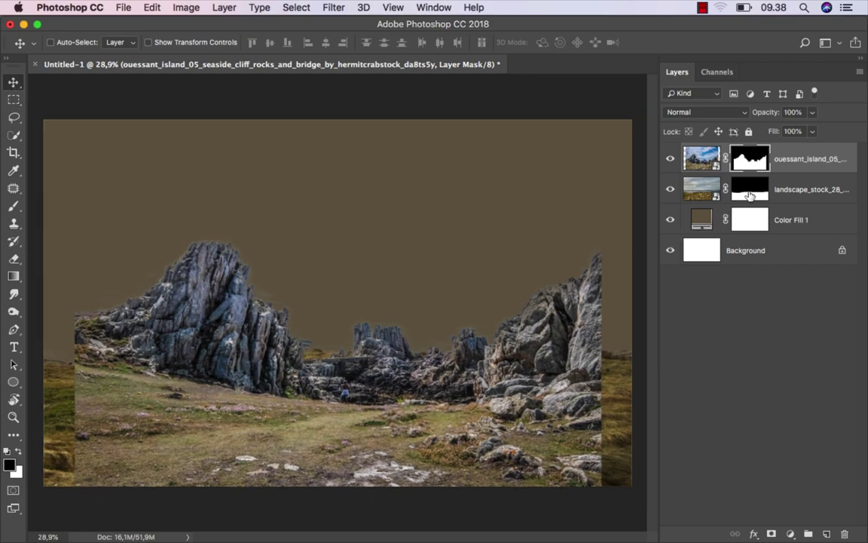
- Move the cliff layer below landscape_stock and stretch it wider
drag(792, 158, 784, 203)
key(ctrl+t)
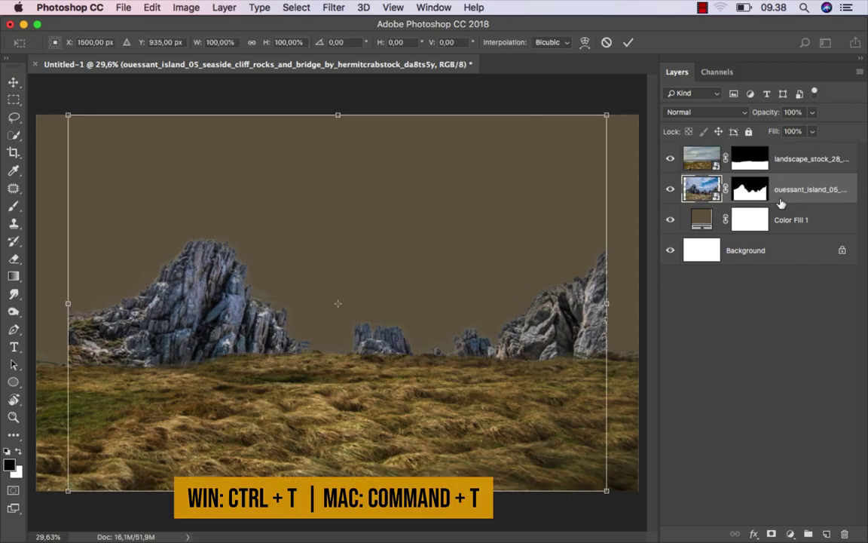
key(ctrl+0)
alt+drag(551, 303, 575, 302)
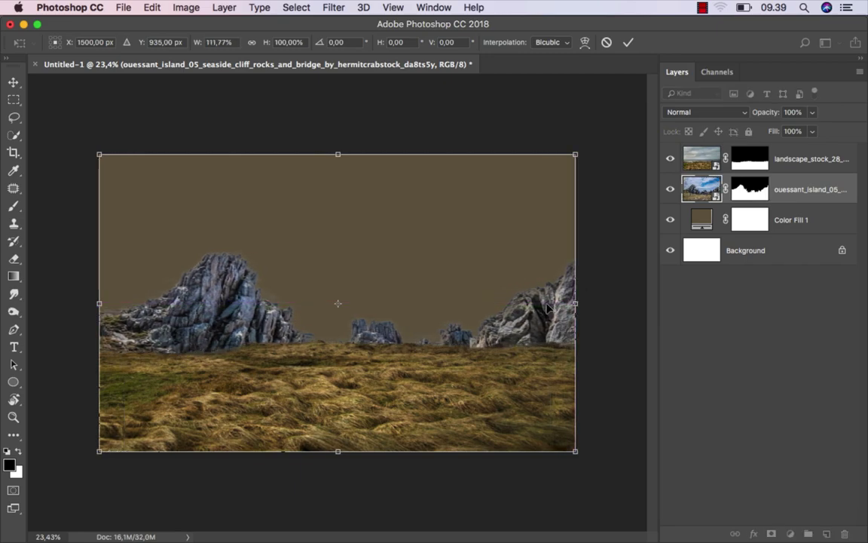
key(Return)
key(ctrl+0)
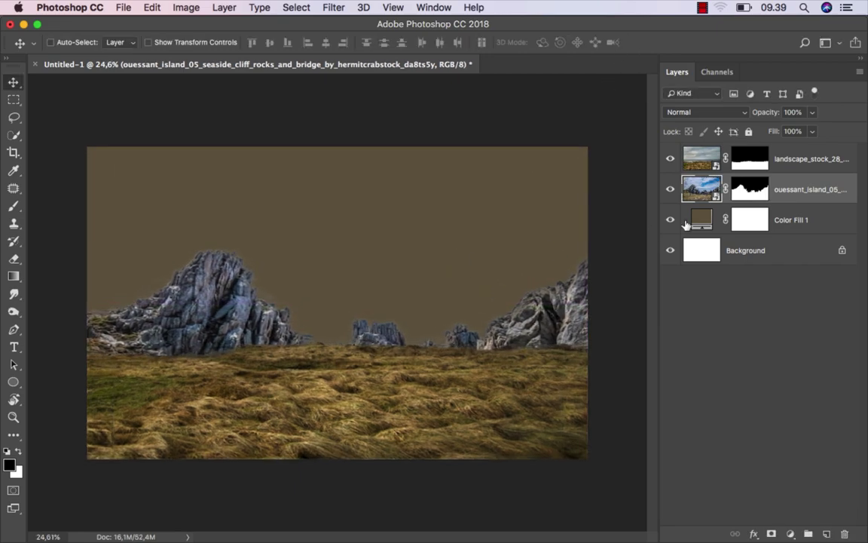
- Rasterize the cliff layer and apply its layer mask permanently
right_click(775, 192)
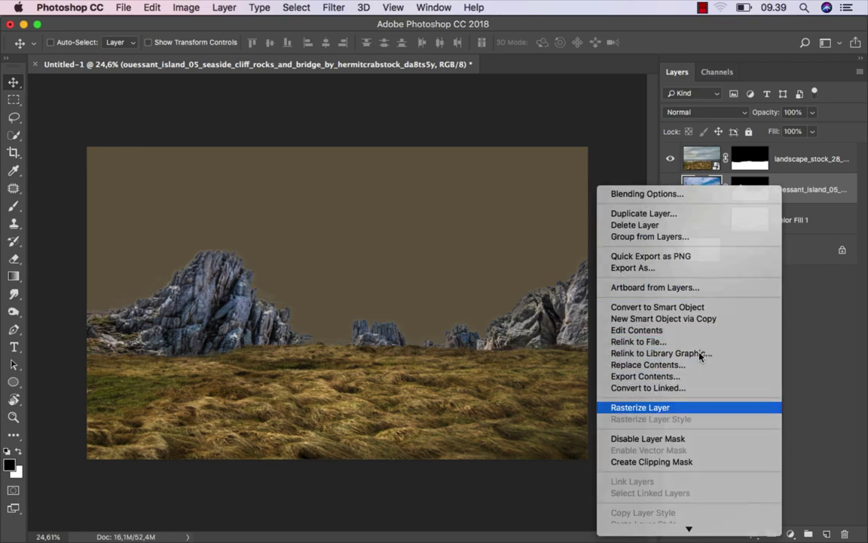
click(662, 408)
right_click(745, 195)
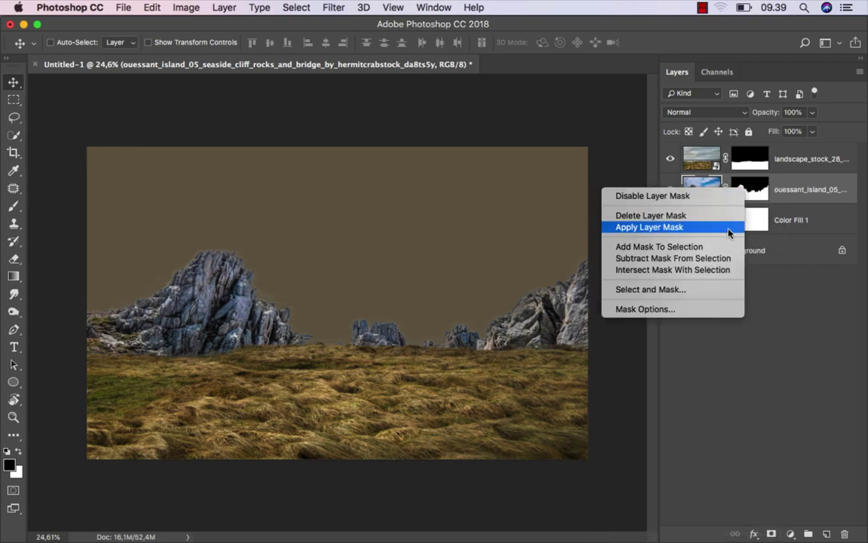
click(727, 229)
key(ctrl+t)
- Warp the cliff layer, pulling its corners outward and lowering the rocks along the horizon
right_click(373, 299)
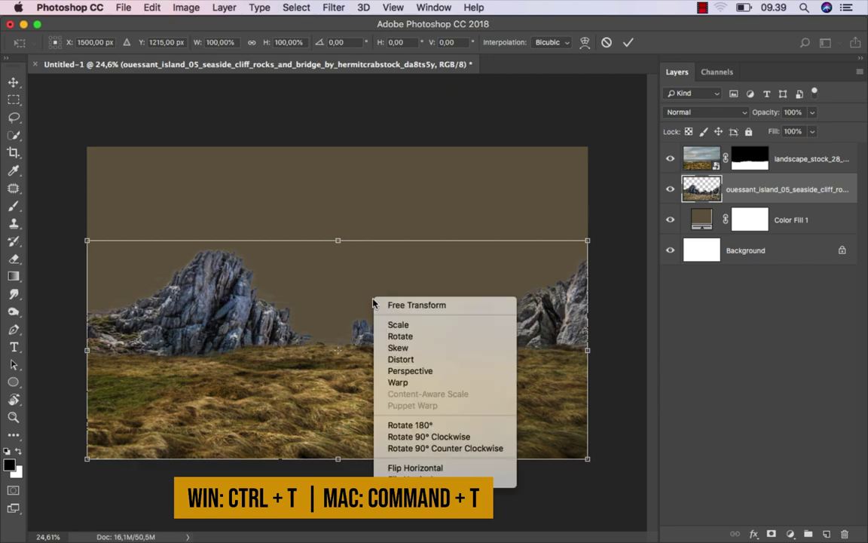
click(397, 381)
mouse_move(146, 262)
mouse_down()
mouse_move(113, 241)
mouse_move(54, 339)
mouse_up()
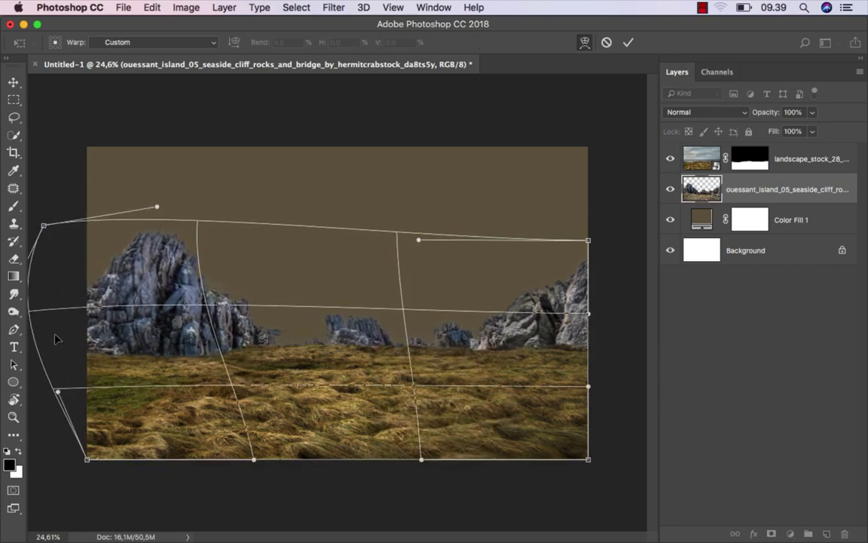
mouse_move(141, 233)
mouse_down()
mouse_move(93, 200)
mouse_move(83, 222)
mouse_move(118, 218)
mouse_move(97, 223)
mouse_up()
drag(588, 238, 601, 216)
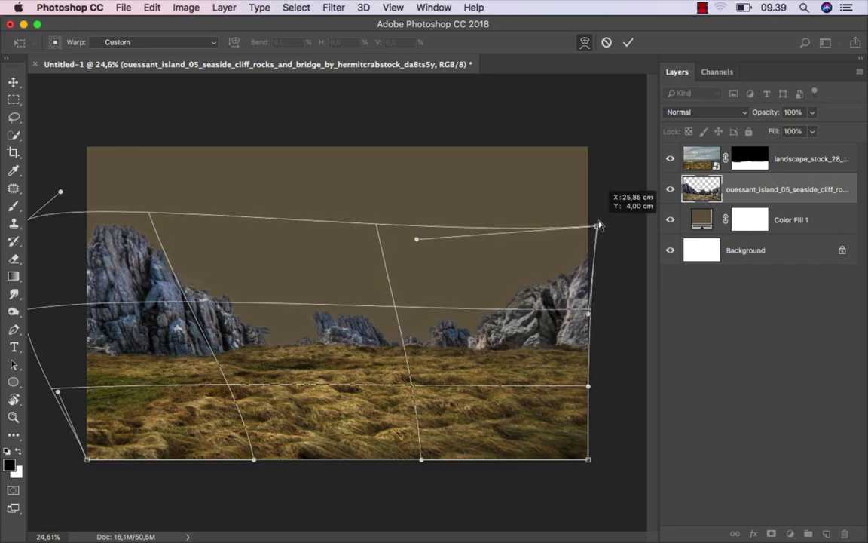
mouse_move(373, 321)
mouse_down()
mouse_move(369, 292)
mouse_move(365, 302)
mouse_up()
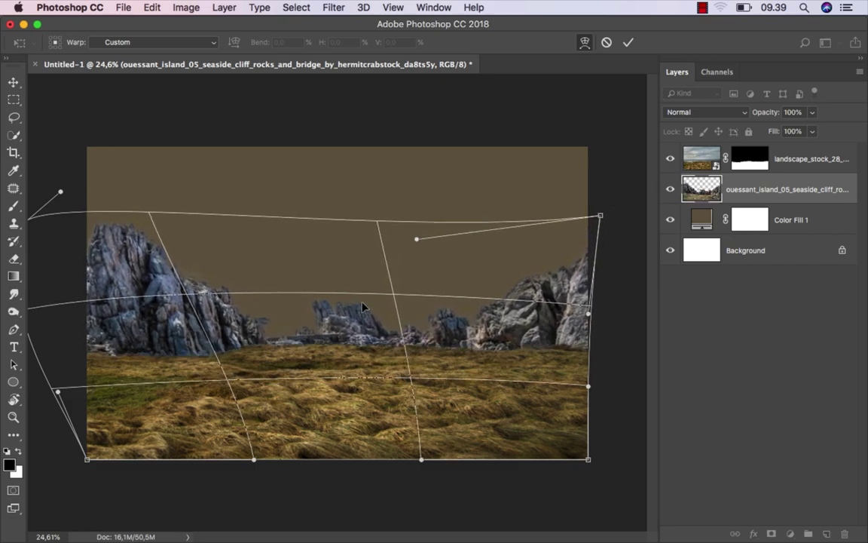
mouse_move(204, 294)
mouse_down()
mouse_move(218, 269)
mouse_move(242, 303)
mouse_up()
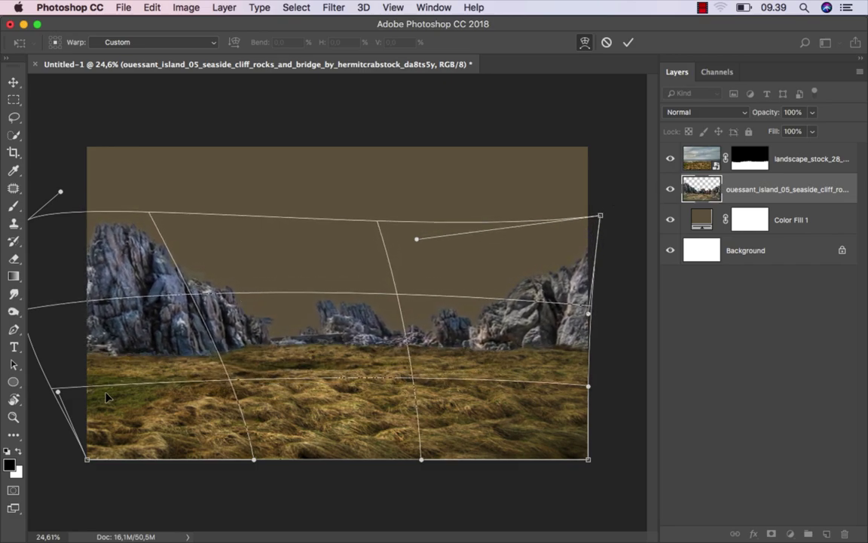
drag(94, 352, 66, 363)
drag(87, 458, 47, 470)
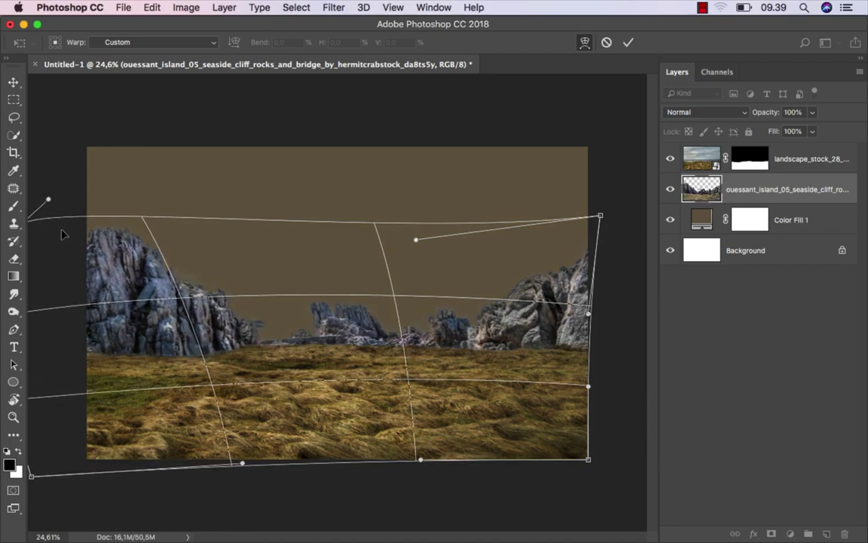
drag(70, 233, 64, 242)
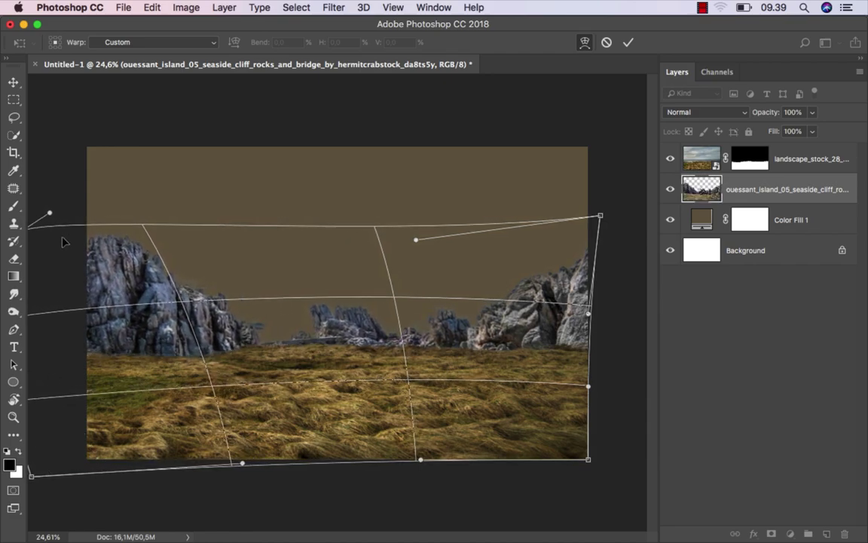
click(630, 43)
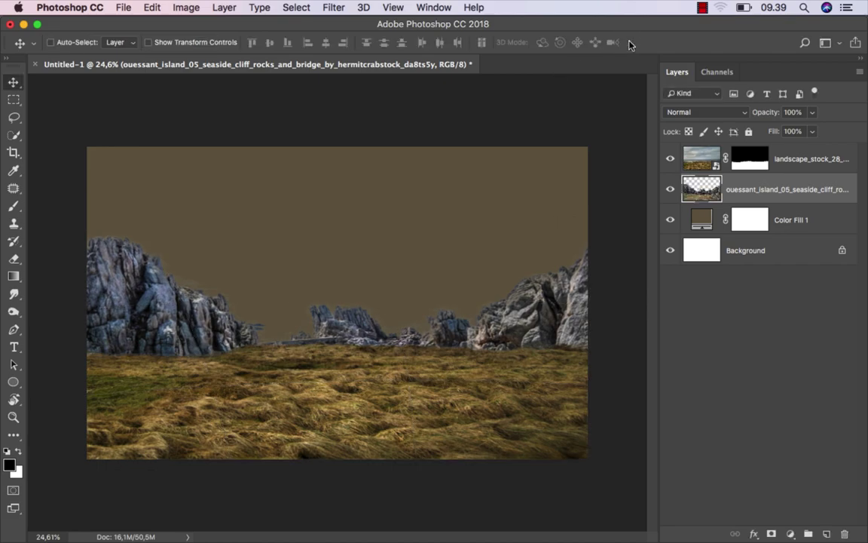
- Set the cliff layer to Multiply and lower its fill so the rocks fade
click(715, 114)
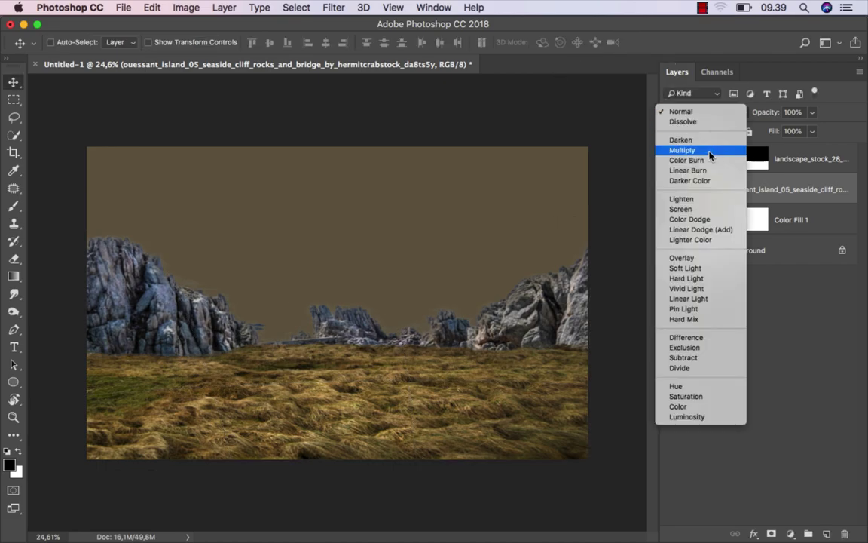
click(710, 152)
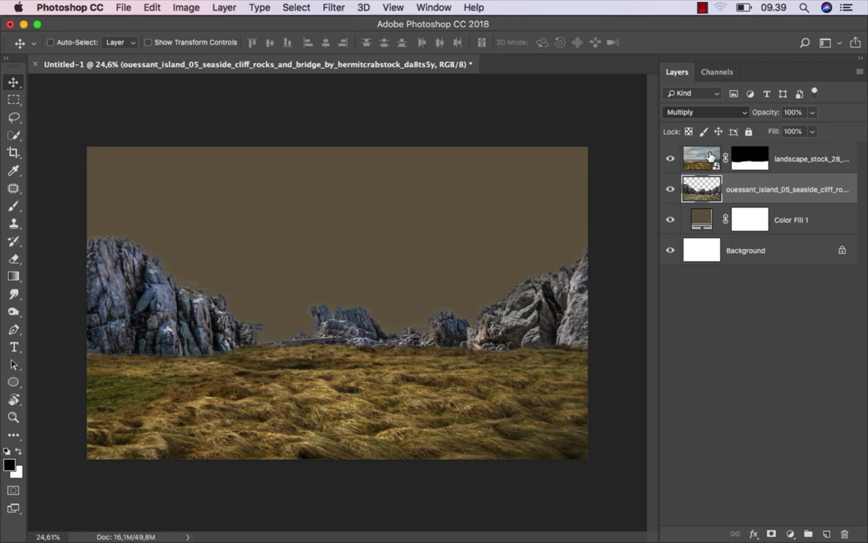
click(811, 131)
drag(770, 150, 762, 152)
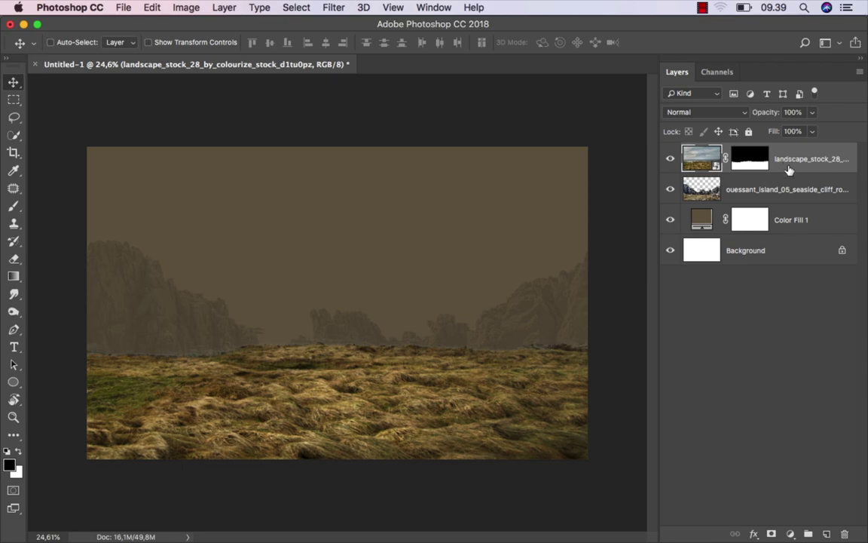
- Add a Selective Color adjustment clipped to the landscape, reducing cyan in the Neutrals
click(789, 530)
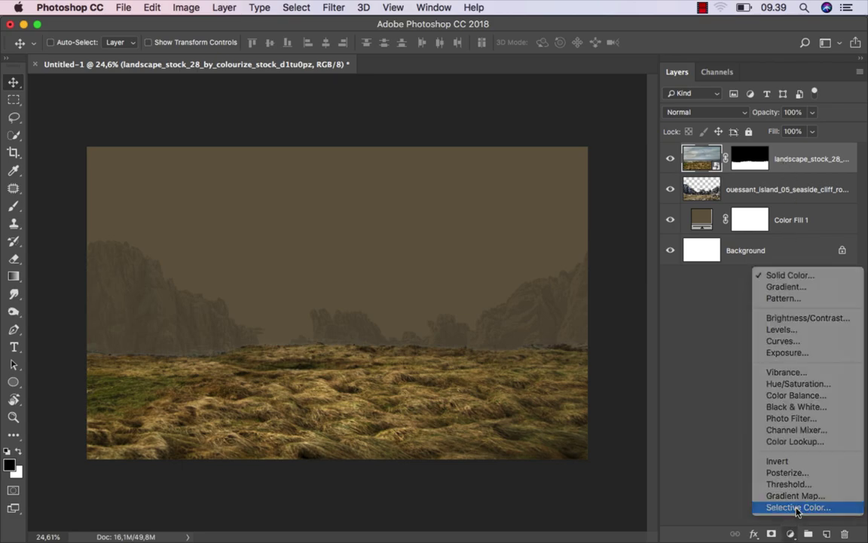
click(784, 503)
click(562, 491)
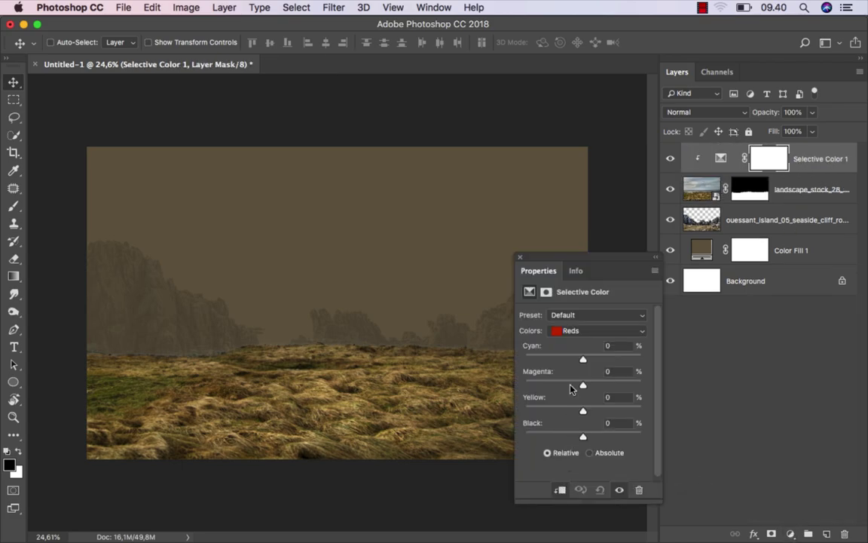
click(595, 331)
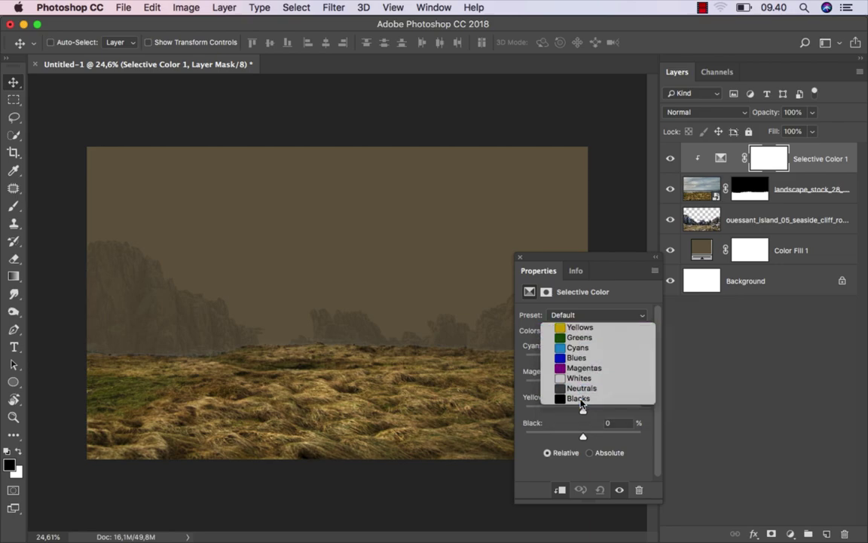
click(581, 387)
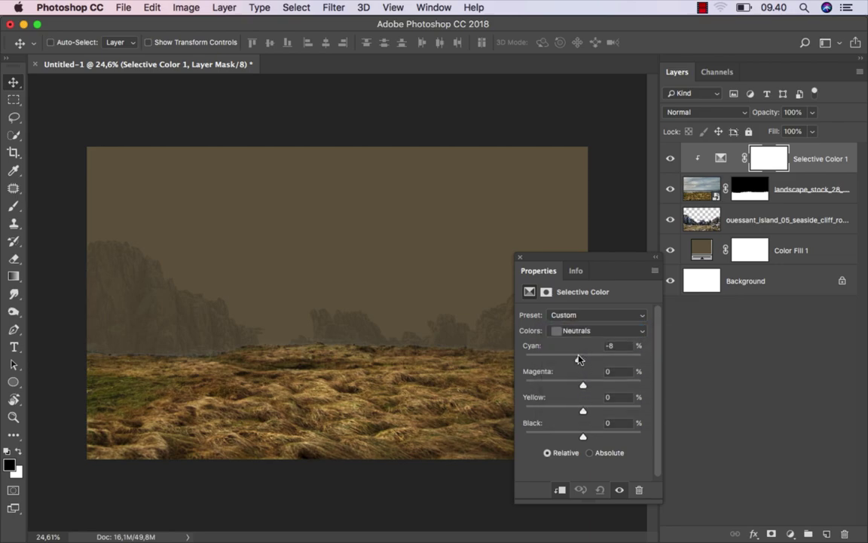
drag(579, 360, 576, 381)
click(519, 258)
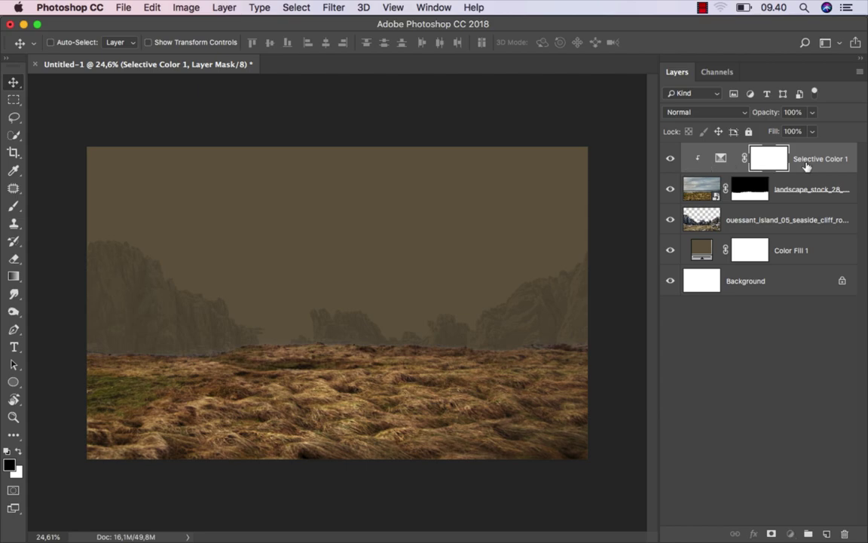
- Place the dark_angel PNG from the stock folder above the Selective Color layer
click(722, 159)
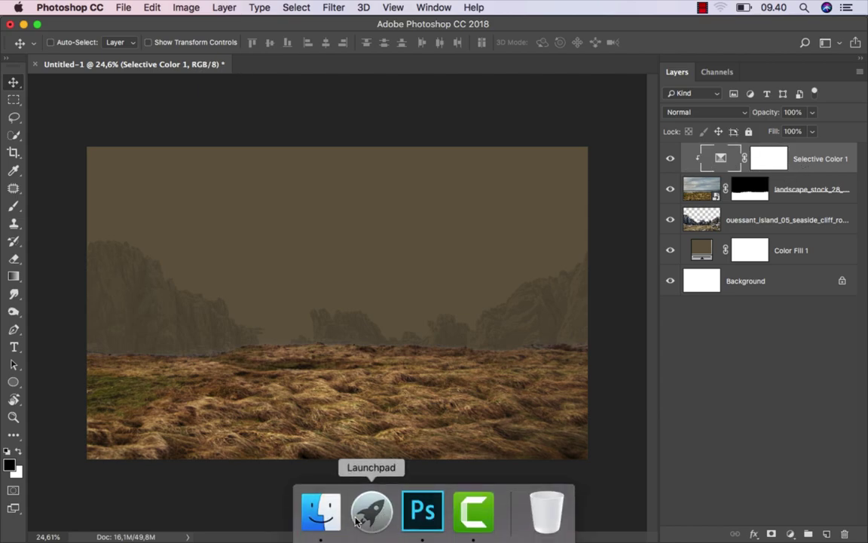
click(320, 508)
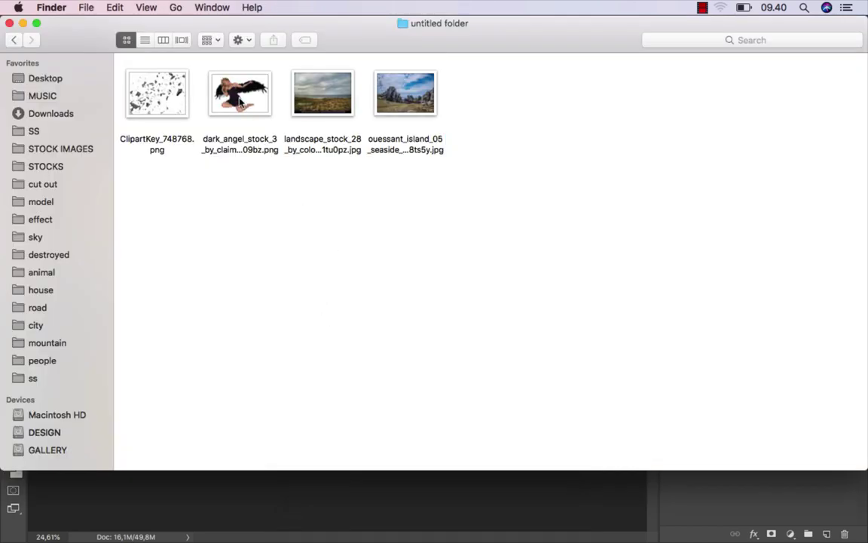
drag(239, 102, 350, 254)
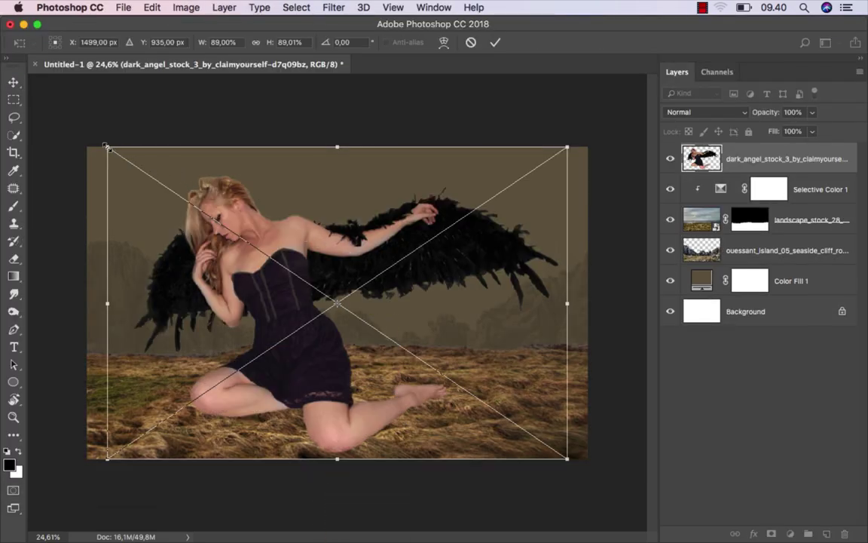
- Shrink the angel to about 70% so she kneels on the grass, then rasterize her layer
drag(106, 147, 150, 200)
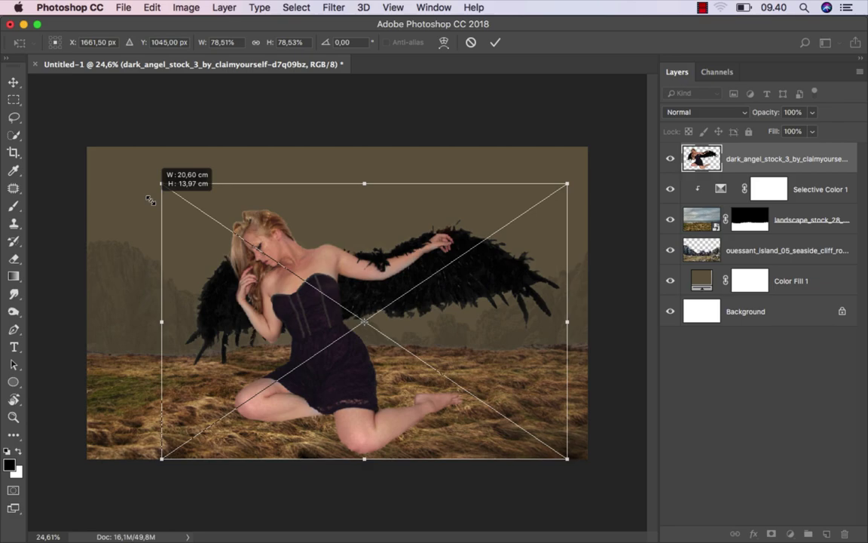
drag(570, 182, 537, 185)
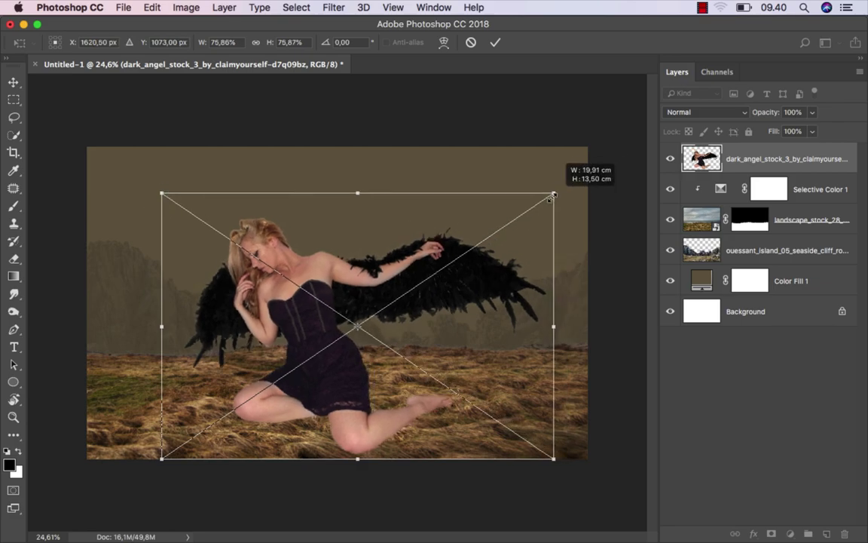
click(496, 43)
scroll(317, 391, up, 1)
scroll(365, 426, up, 1)
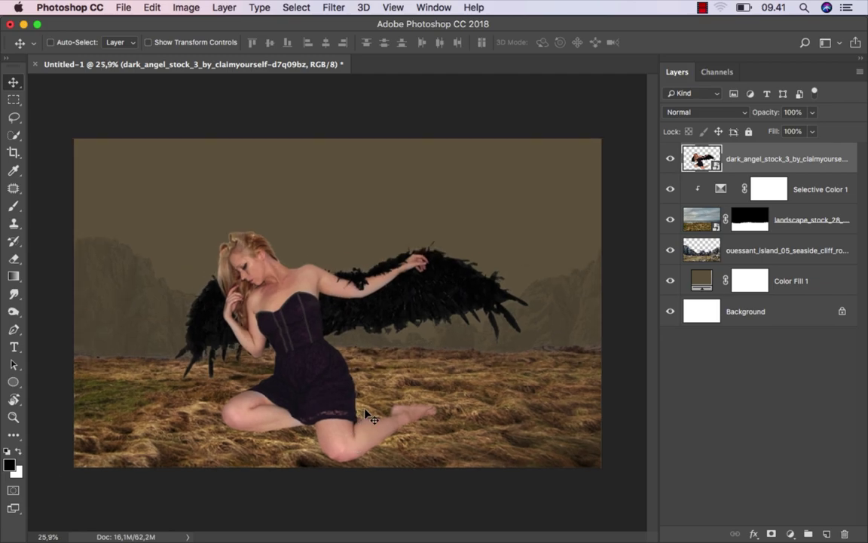
right_click(746, 163)
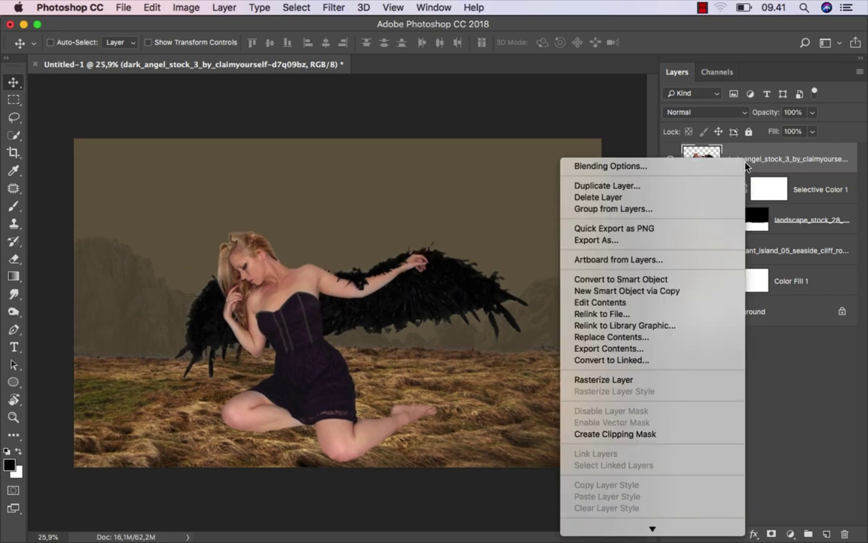
click(612, 378)
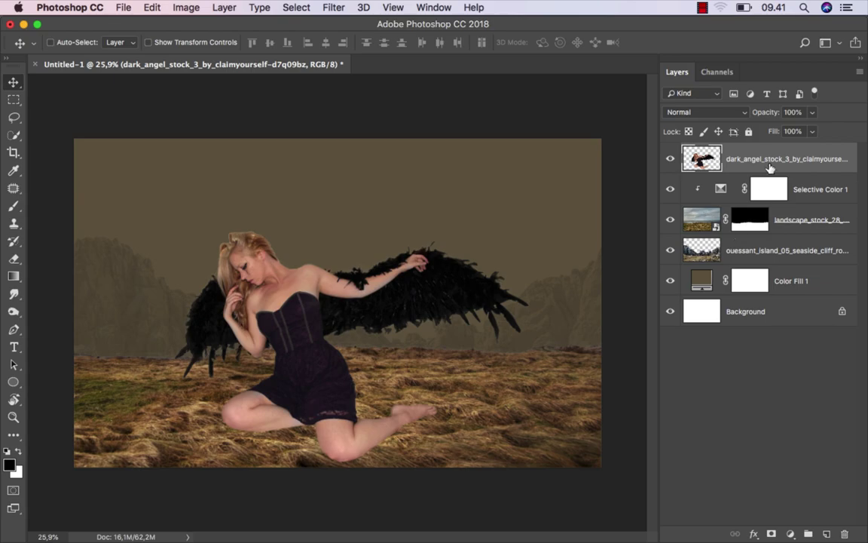
- Add a white layer mask to the angel and choose the 510 grass-blade brush from Trees
click(771, 532)
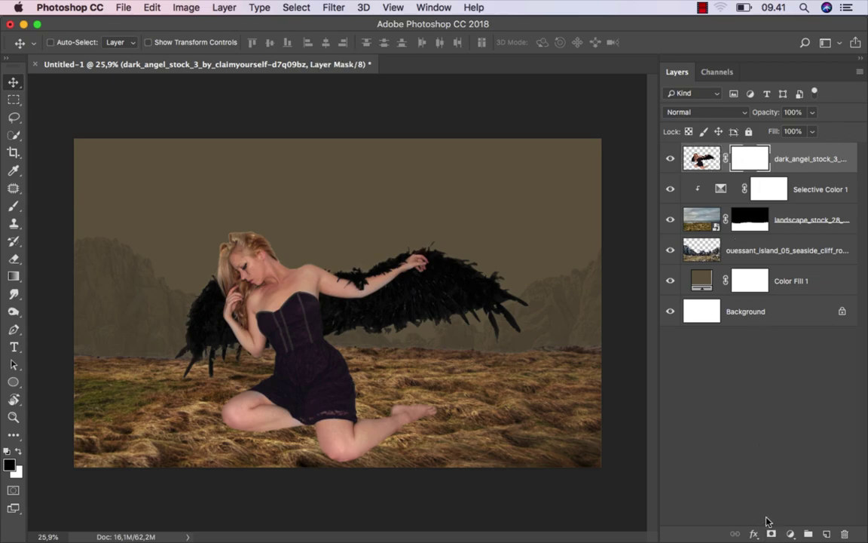
click(15, 208)
right_click(296, 202)
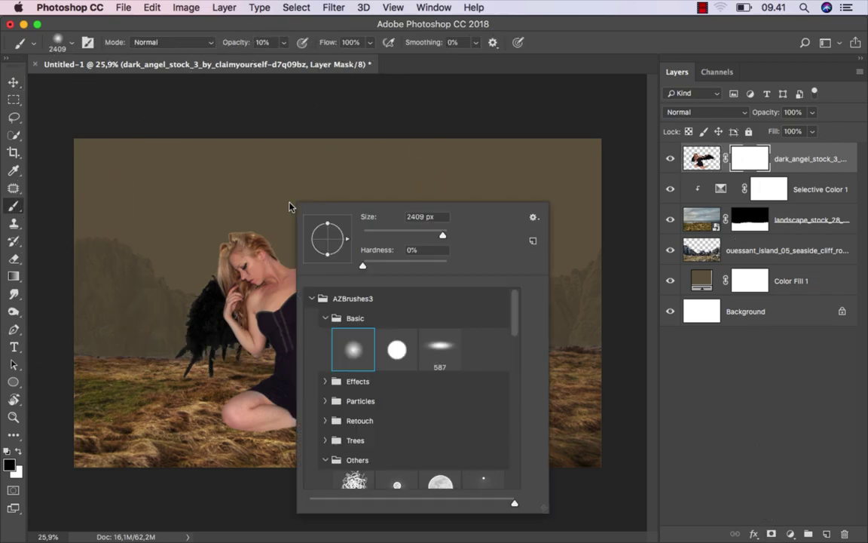
click(371, 236)
click(329, 444)
scroll(407, 422, down, 2)
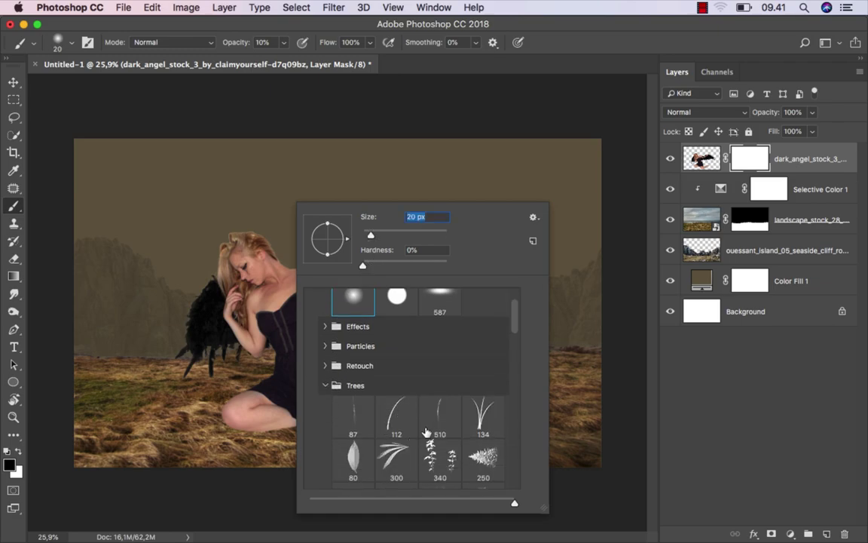
click(436, 413)
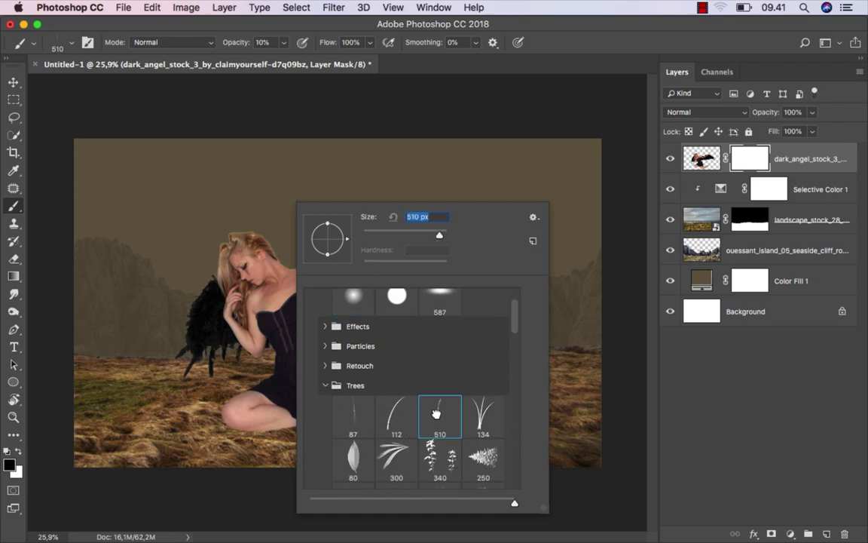
- Raise the grass brush opacity to 100%
click(283, 42)
drag(335, 63, 345, 61)
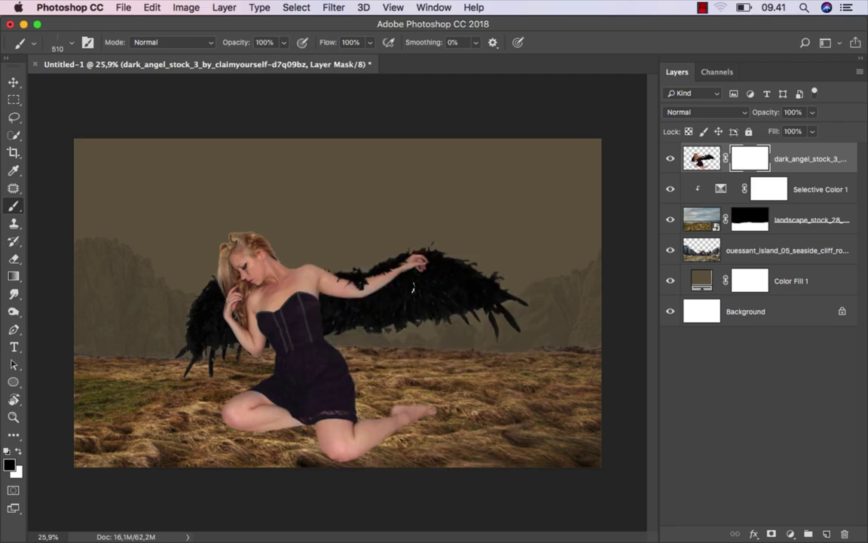
scroll(407, 418, up, 5)
scroll(422, 432, up, 2)
scroll(437, 417, up, 2)
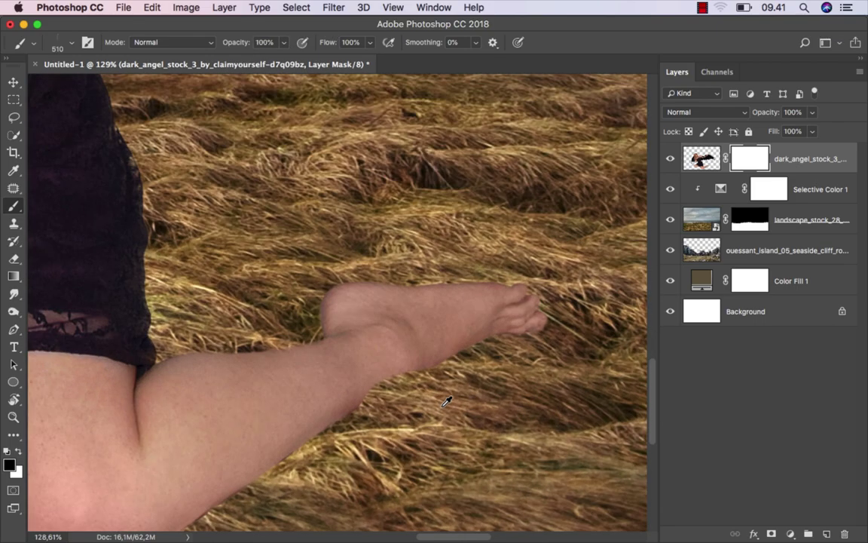
scroll(441, 403, up, 1)
scroll(430, 396, up, 2)
right_click(428, 394)
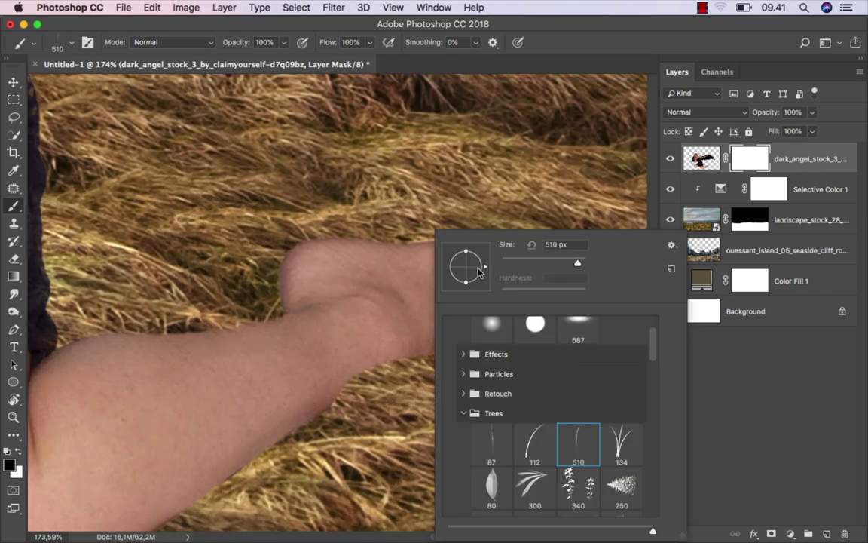
- Shrink the grass brush to 167 px, undoing a trial stroke across the ankle
mouse_move(424, 400)
mouse_down()
mouse_move(346, 381)
mouse_move(252, 384)
mouse_up()
mouse_move(374, 407)
mouse_down()
mouse_move(413, 362)
mouse_move(354, 309)
mouse_up()
drag(423, 279, 339, 335)
scroll(444, 354, down, 2)
key(super+z)
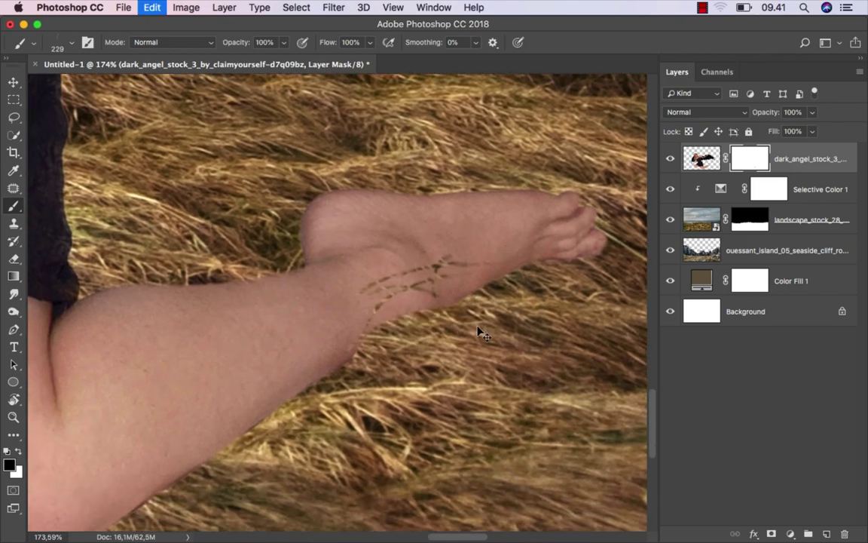
drag(483, 334, 452, 317)
scroll(460, 313, down, 3)
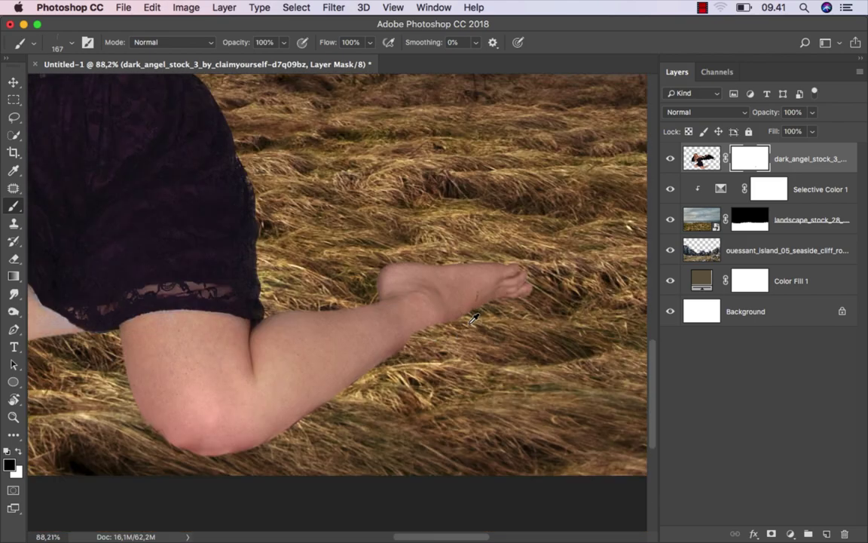
scroll(468, 321, up, 1)
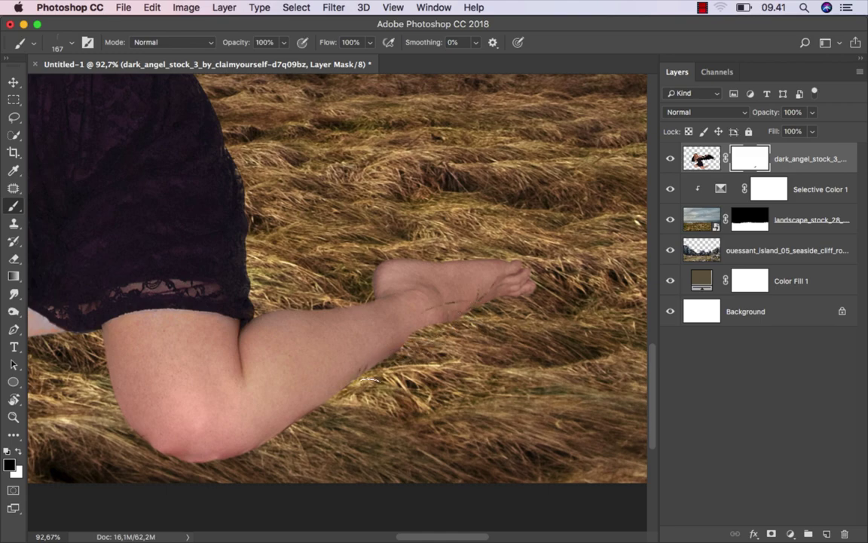
- Mask grass strands over the shin, the lower leg's edge and the knee's bottom edge
drag(352, 393, 392, 350)
drag(354, 373, 424, 331)
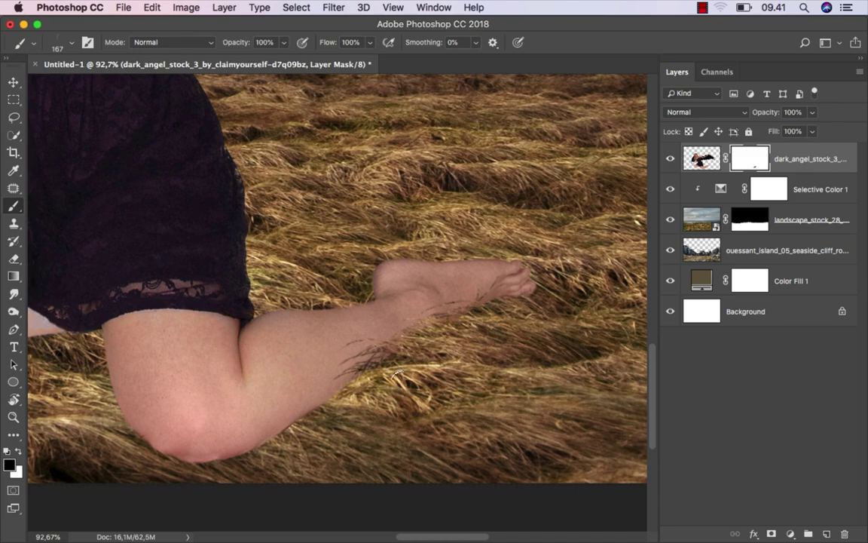
drag(300, 404, 328, 420)
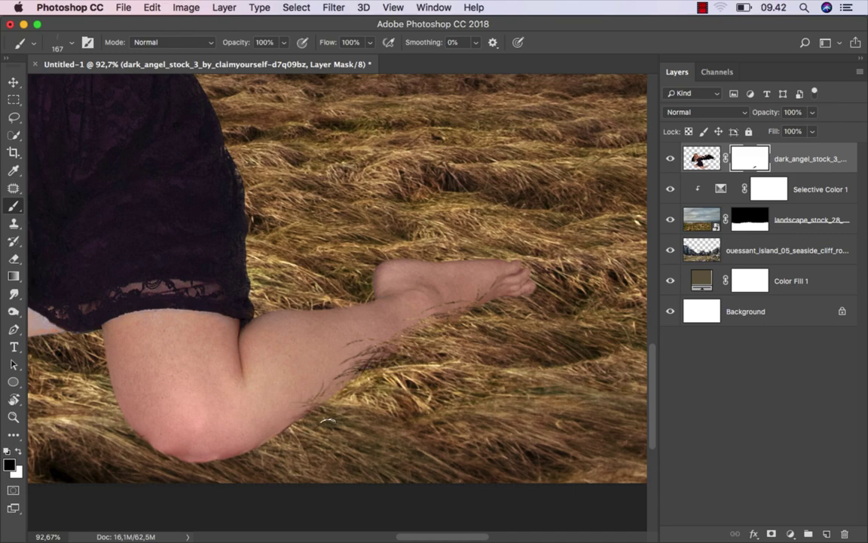
scroll(308, 408, down, 3)
scroll(332, 402, left, 5)
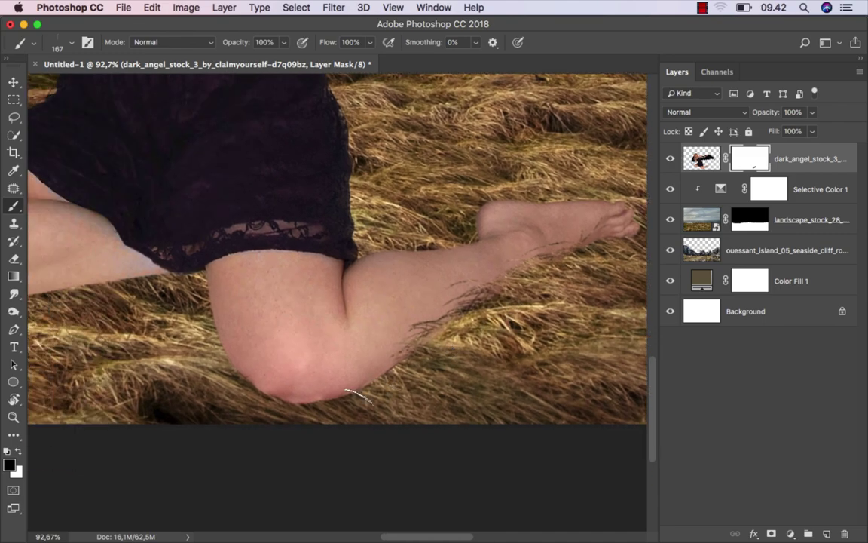
drag(292, 417, 339, 413)
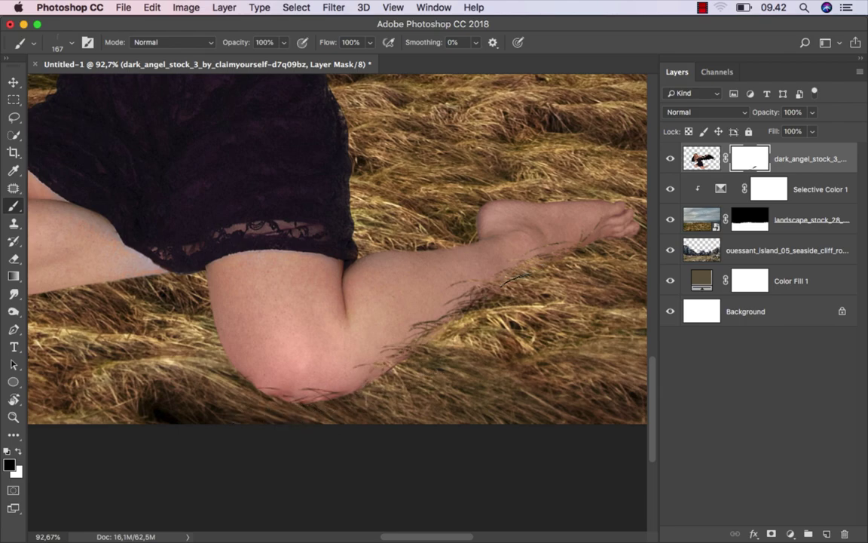
drag(563, 312, 509, 328)
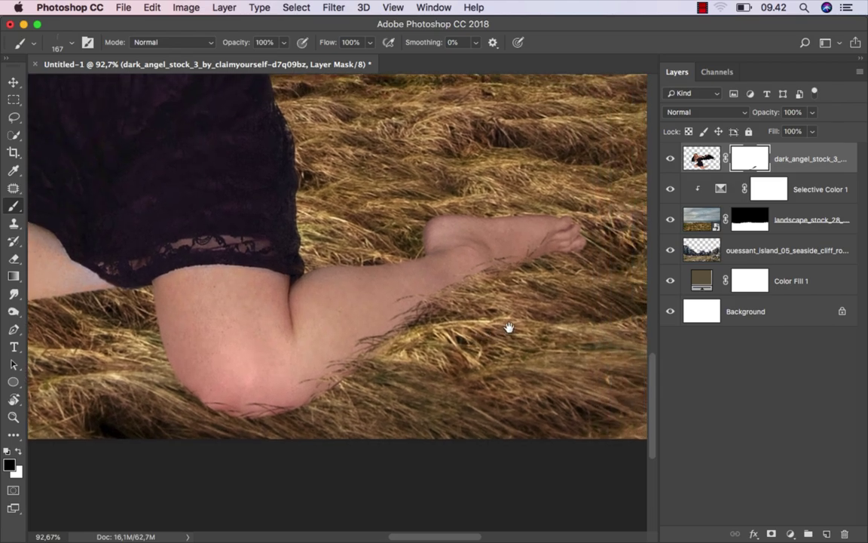
mouse_move(177, 369)
mouse_down()
mouse_move(562, 363)
mouse_move(579, 377)
mouse_up()
- Paint grass strands along and under the other knee's lower edge on the mask
right_click(541, 300)
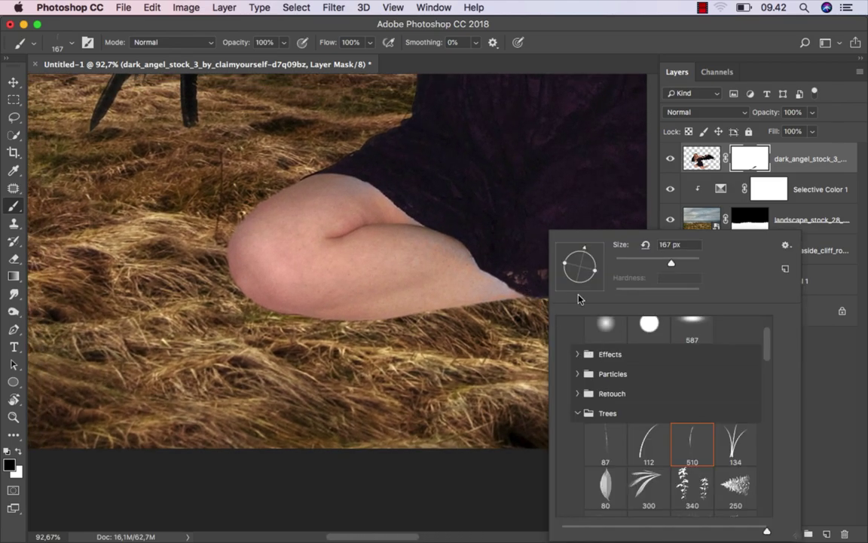
click(453, 317)
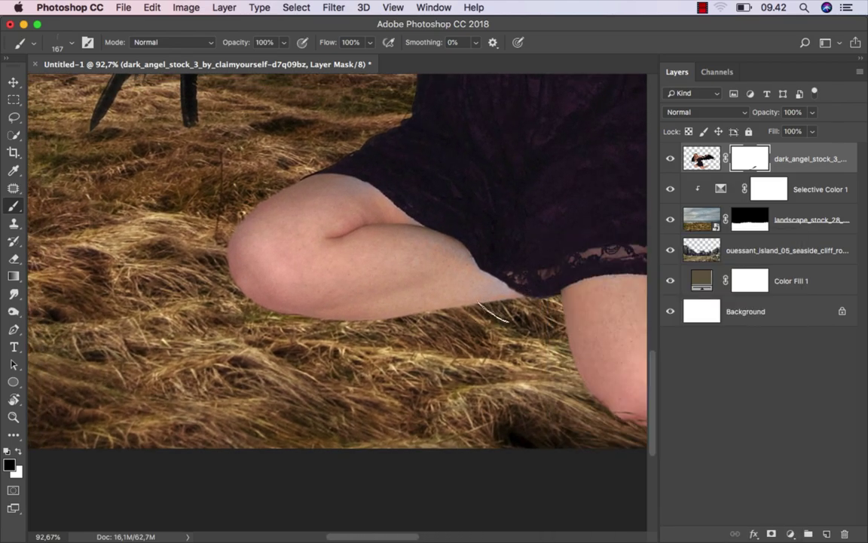
mouse_move(452, 316)
mouse_down()
mouse_move(355, 313)
mouse_move(447, 328)
mouse_move(217, 322)
mouse_up()
scroll(445, 317, up, 1)
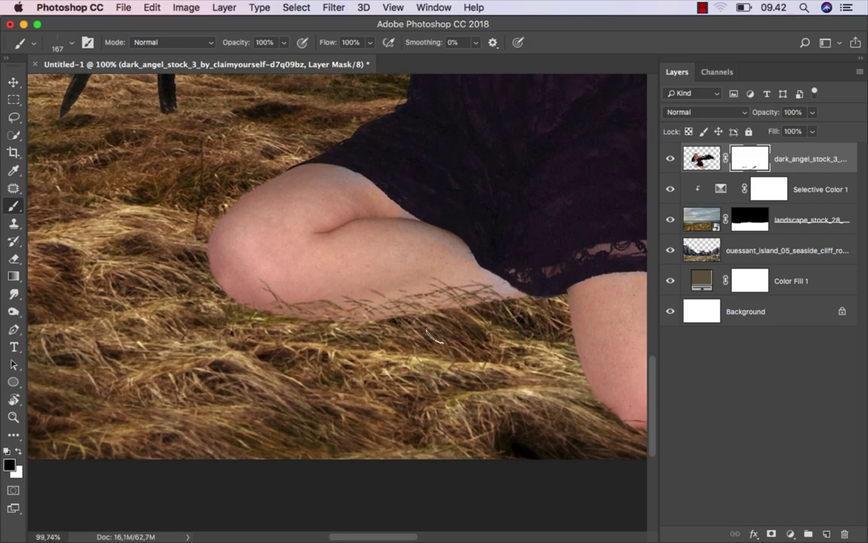
mouse_move(434, 338)
mouse_down()
mouse_move(356, 335)
mouse_move(226, 278)
mouse_move(198, 301)
mouse_up()
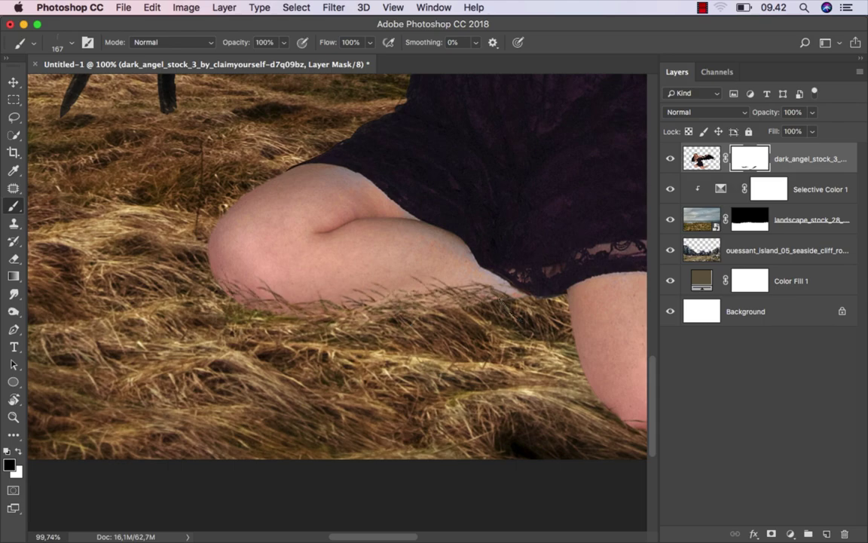
- Pan around the legs to check the grass, then fit the whole composite on screen
scroll(351, 333, right, 5)
scroll(381, 328, right, 5)
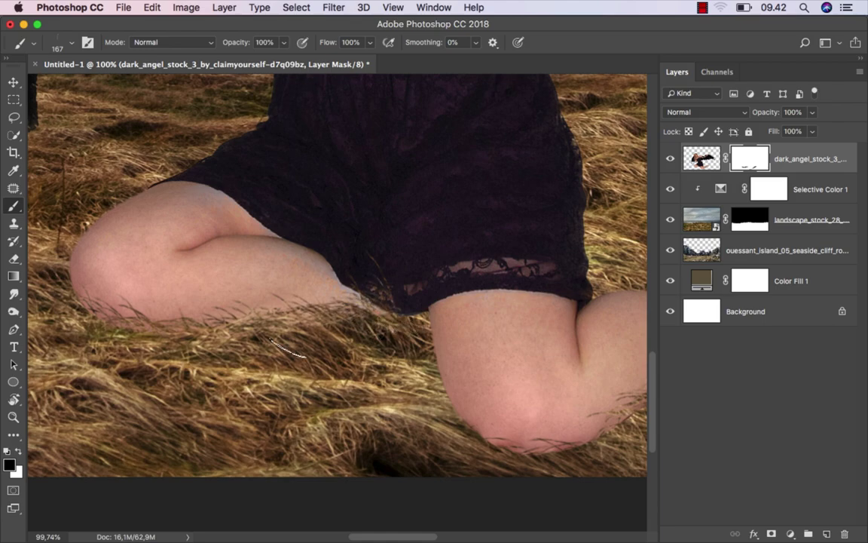
scroll(258, 354, right, 6)
scroll(258, 354, down, 1)
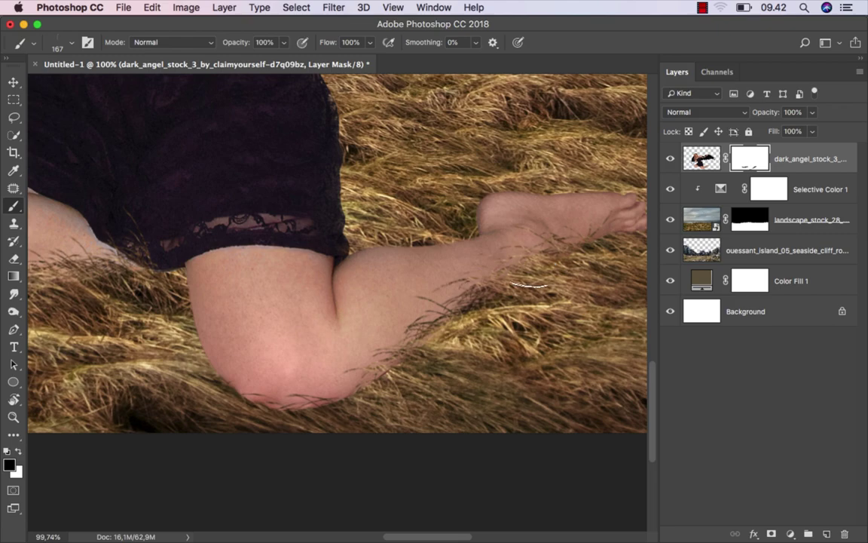
scroll(340, 355, right, 5)
scroll(340, 354, up, 1)
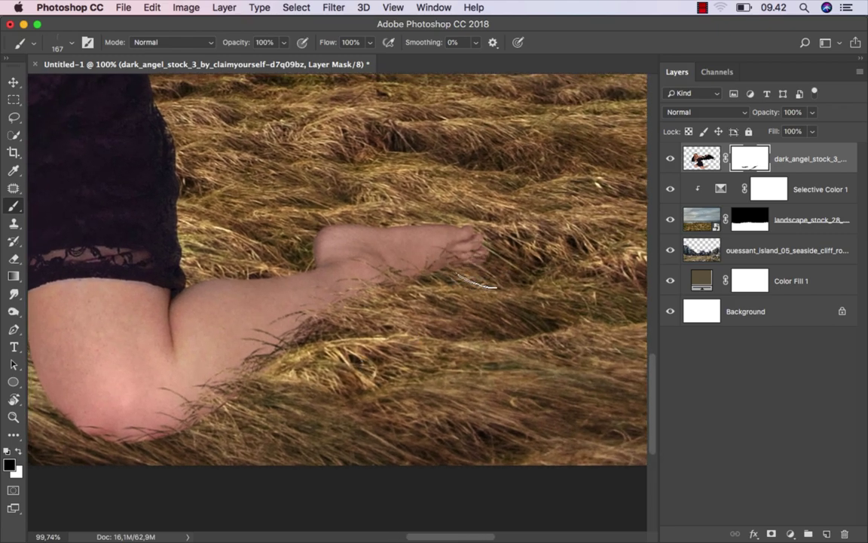
scroll(445, 340, down, 3)
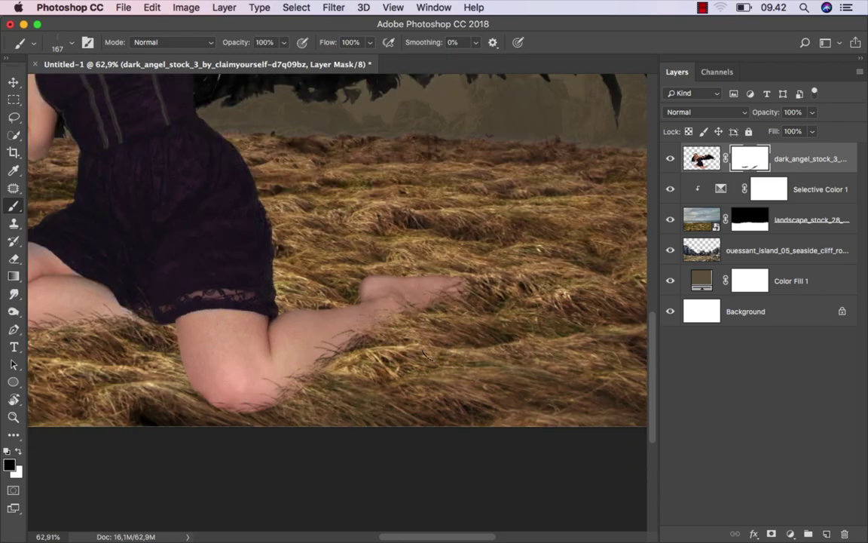
scroll(377, 370, up, 1)
scroll(327, 383, up, 1)
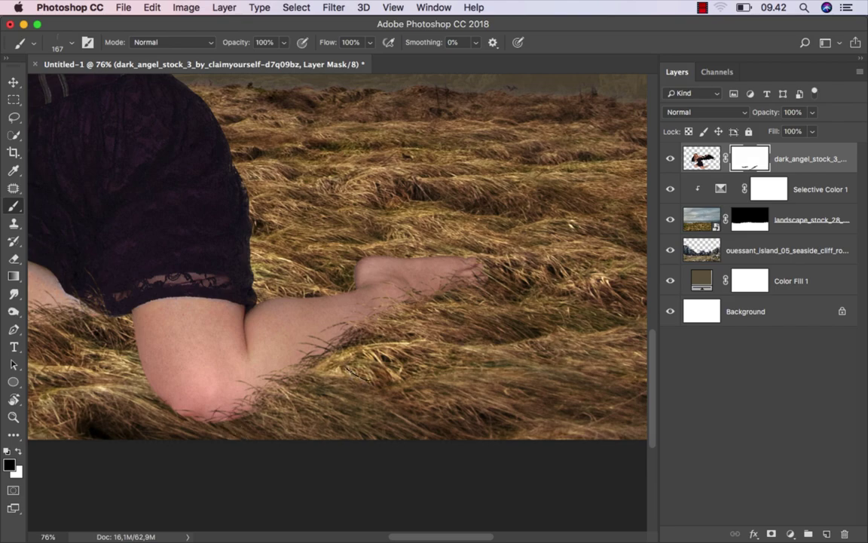
key(ctrl+0)
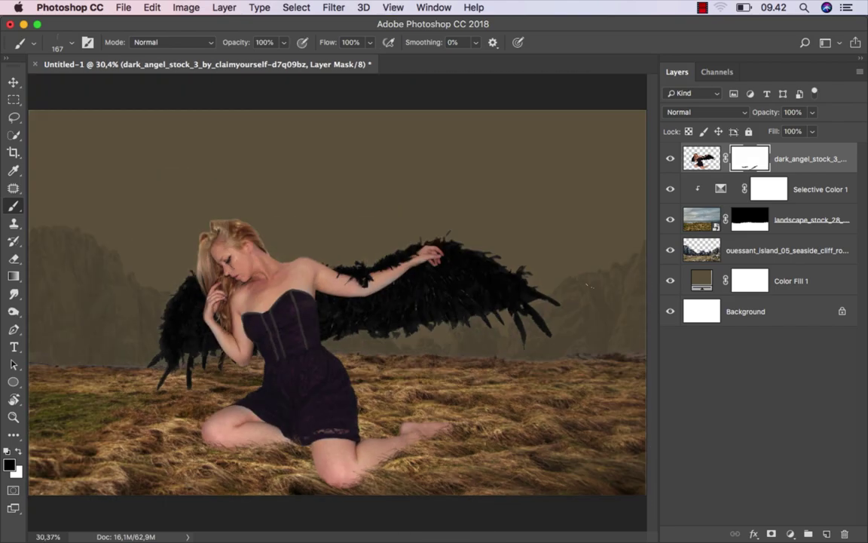
key(ctrl+2)
- Add an Exposure adjustment clipped to the field, lowered to -1,47
key(v)
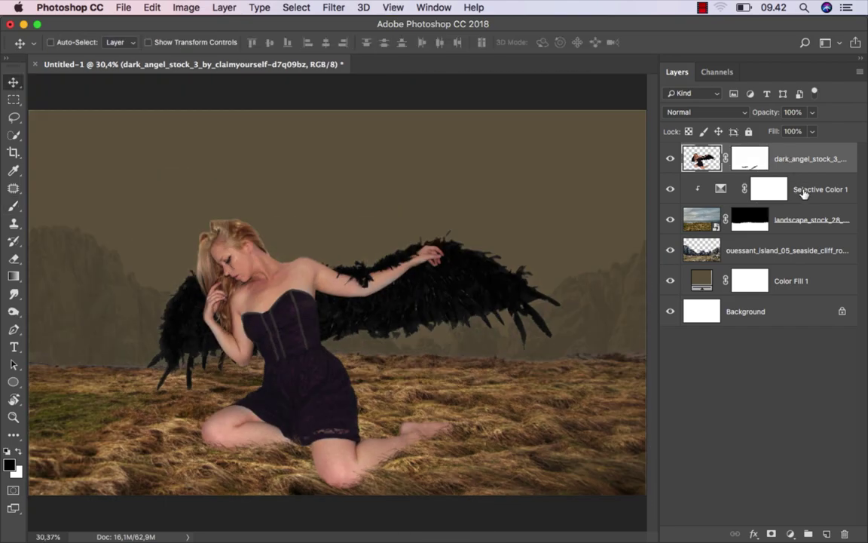
click(804, 193)
click(791, 532)
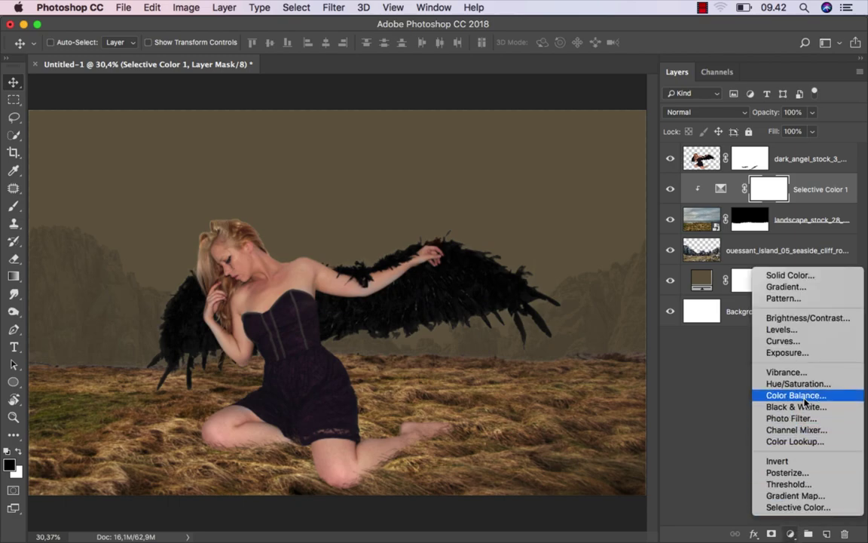
click(815, 360)
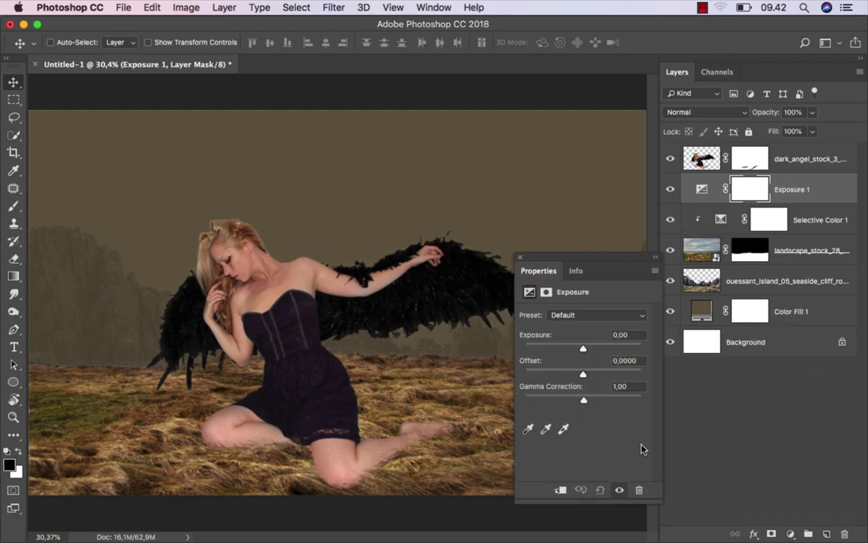
click(560, 489)
drag(583, 348, 571, 349)
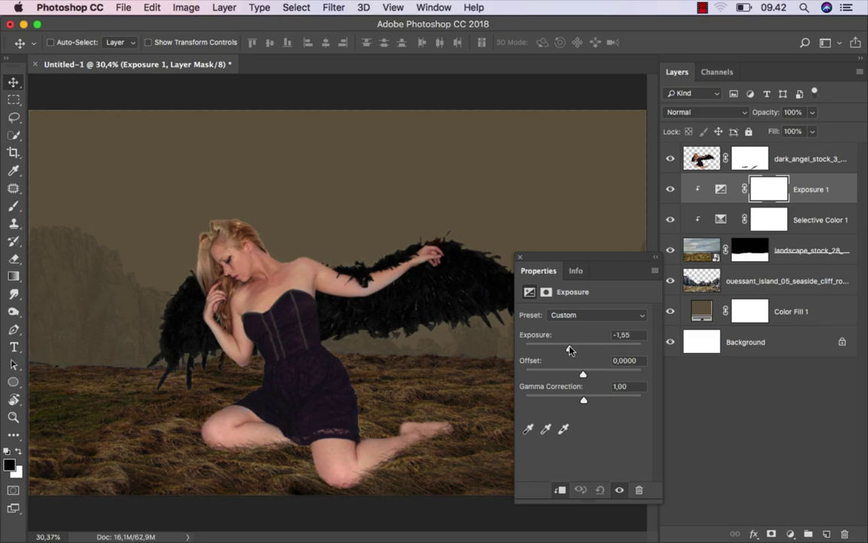
click(519, 257)
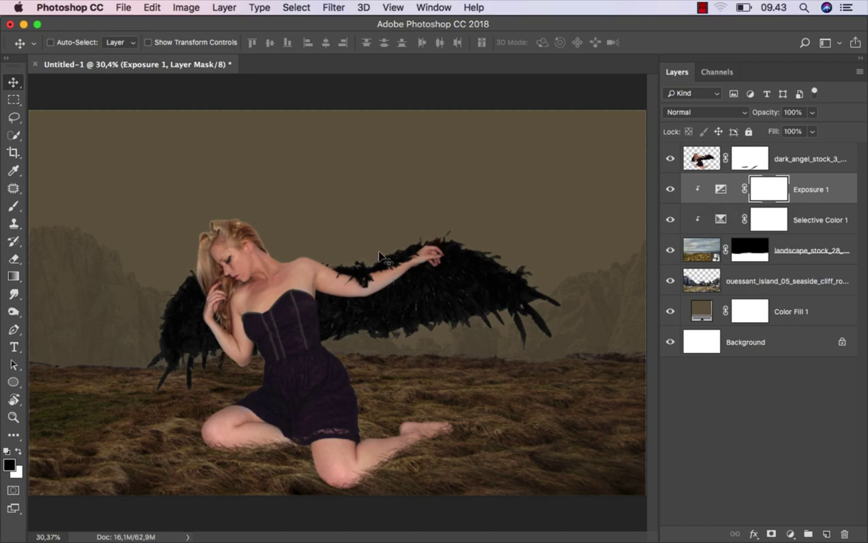
- Choose a soft round brush enlarged to about 533 px
drag(13, 206, 53, 204)
right_click(190, 220)
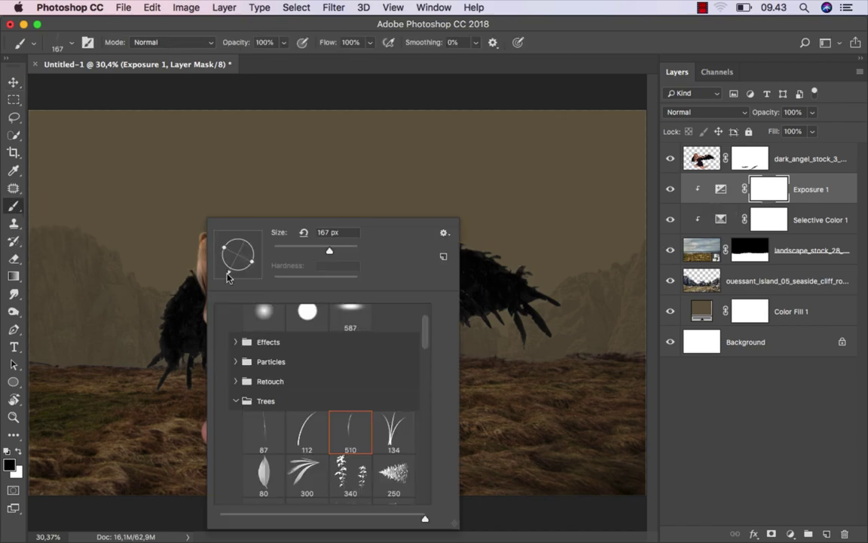
scroll(285, 392, up, 3)
click(266, 339)
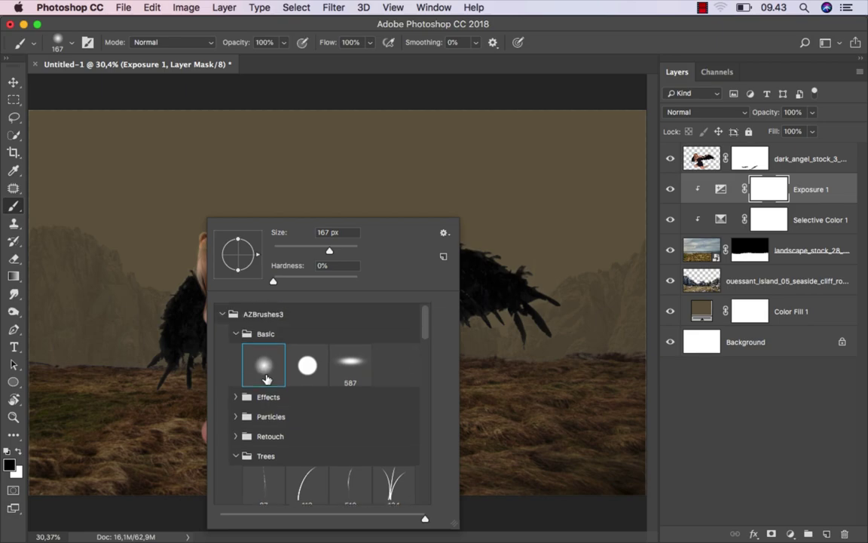
drag(178, 188, 242, 189)
scroll(219, 325, down, 1)
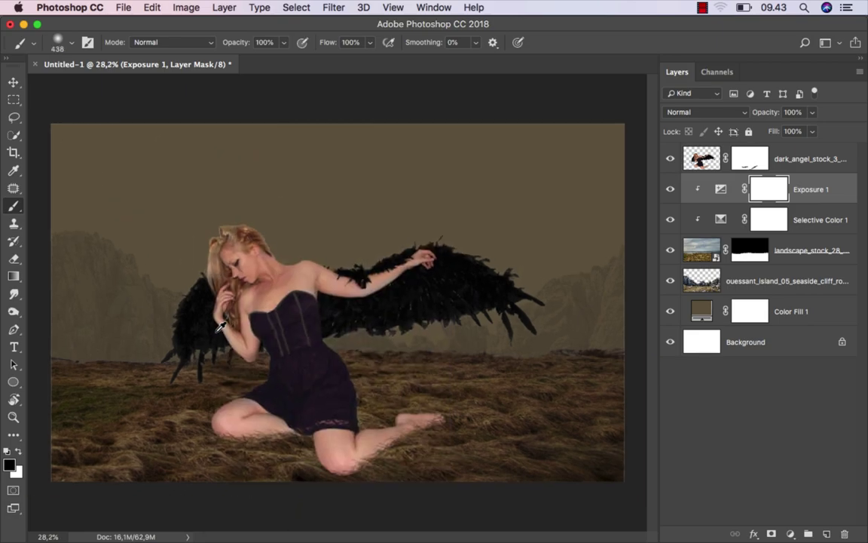
drag(203, 345, 222, 346)
- Paint the darkening out across the central ground and behind the wing, then compare
mouse_move(120, 312)
mouse_down()
mouse_move(252, 355)
mouse_move(419, 358)
mouse_move(512, 329)
mouse_move(566, 300)
mouse_up()
drag(470, 309, 486, 301)
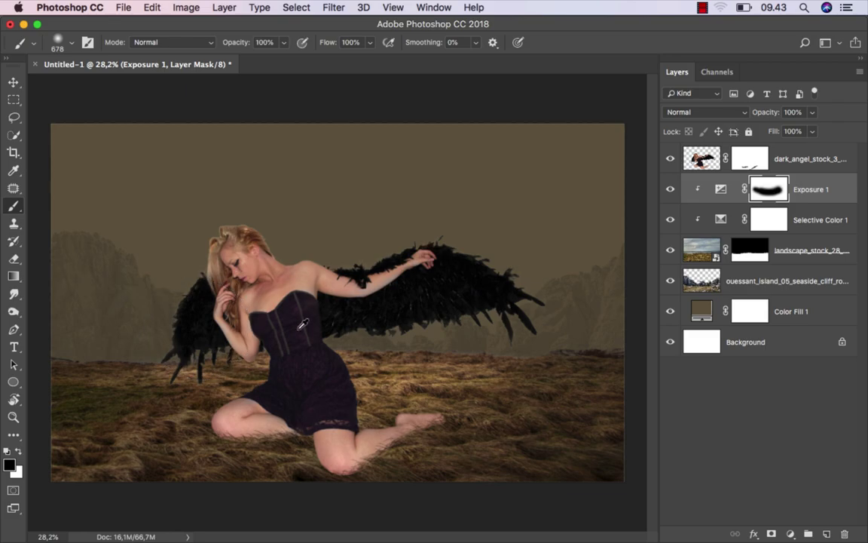
scroll(276, 305, up, 1)
scroll(276, 305, up, 1)
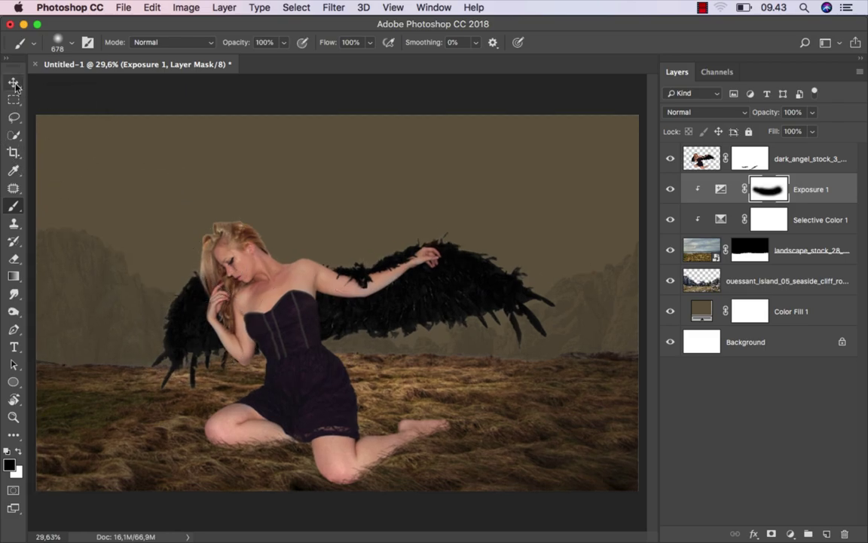
click(13, 82)
click(674, 192)
click(674, 191)
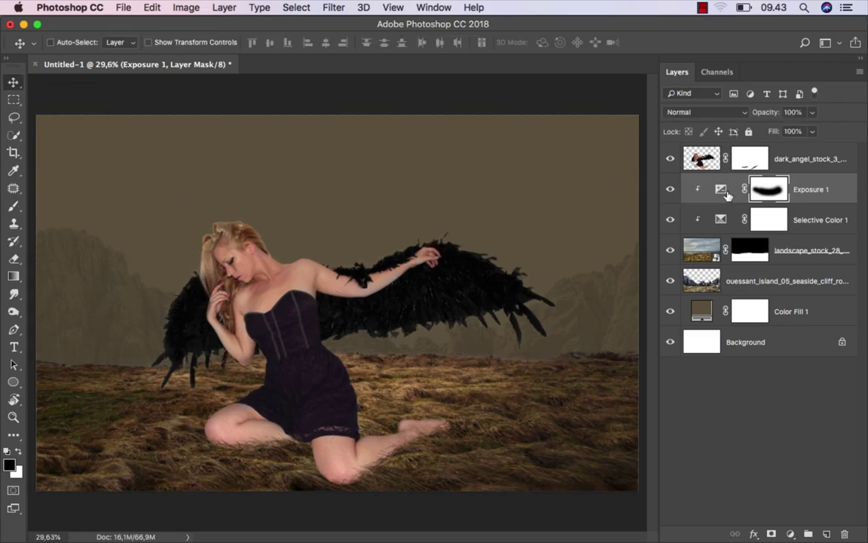
- Add a second clipped Exposure layer at +1,71 and invert its mask to black
click(801, 193)
click(790, 534)
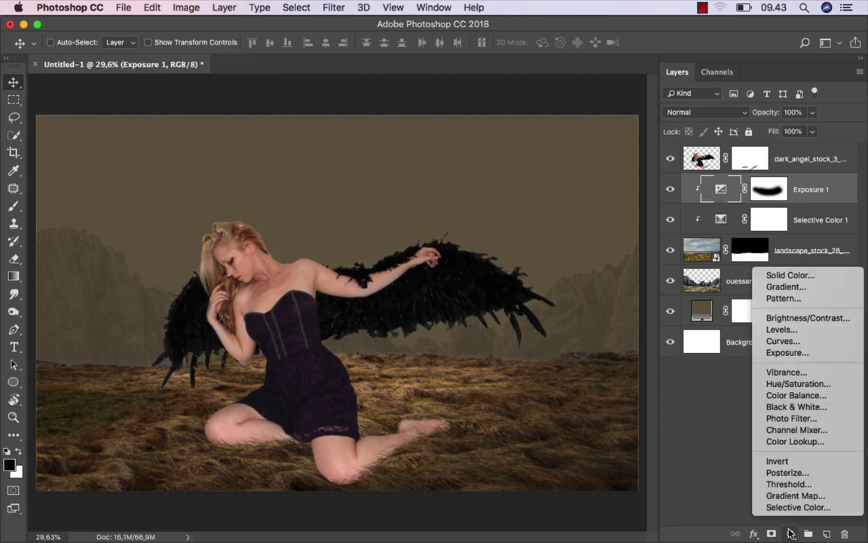
click(788, 352)
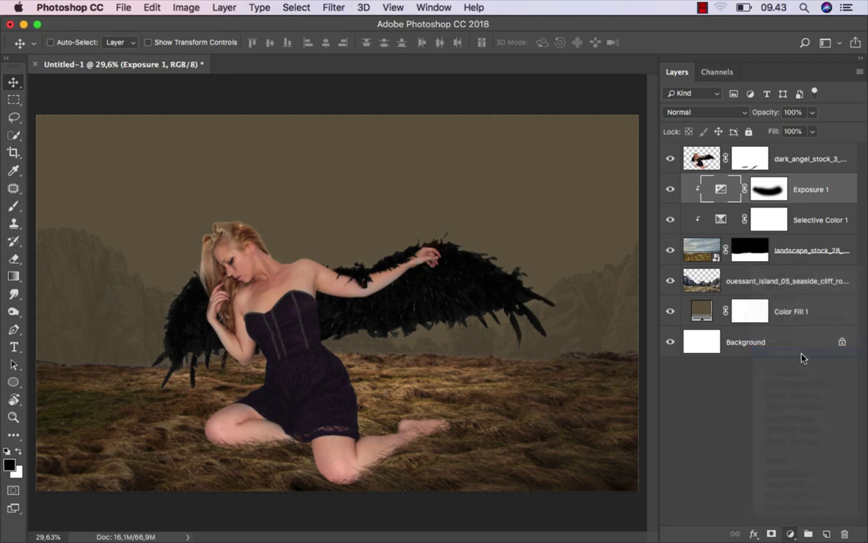
click(559, 490)
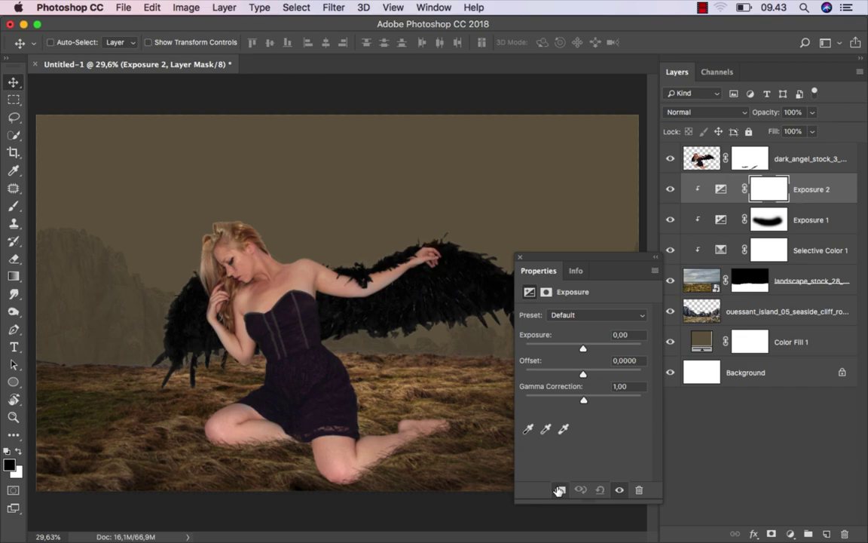
drag(583, 349, 599, 351)
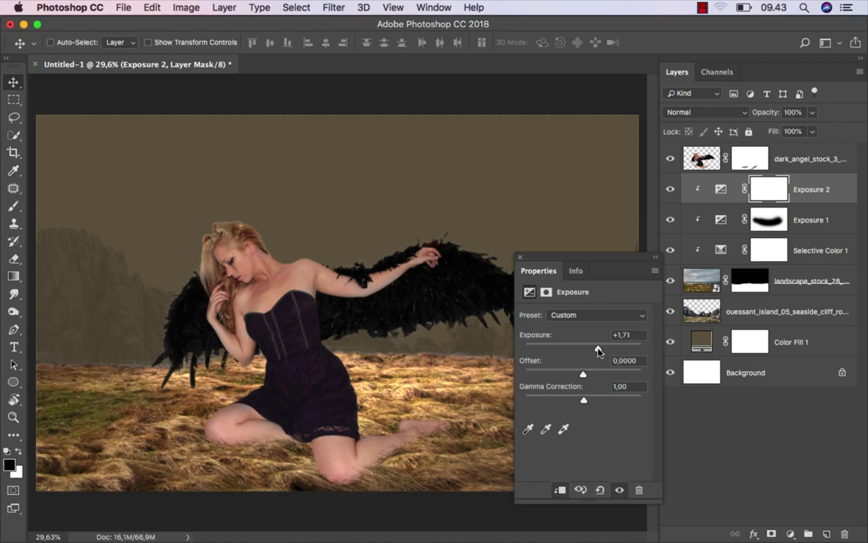
click(519, 258)
click(672, 195)
click(674, 195)
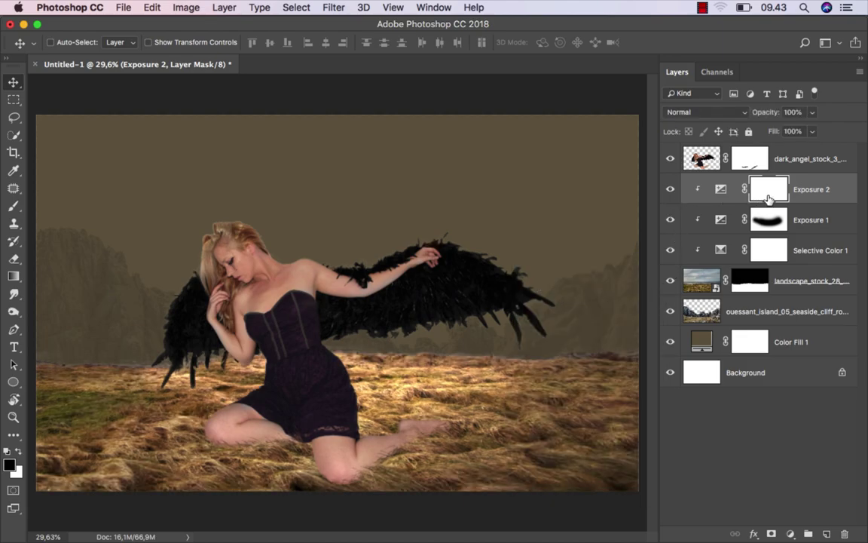
key(super+i)
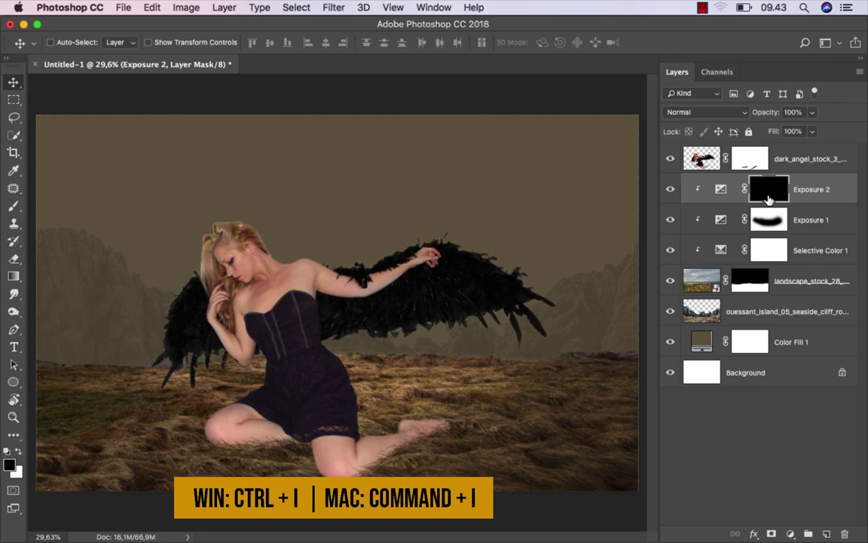
- Set up a white soft brush at 16% opacity and about 572 px
click(14, 205)
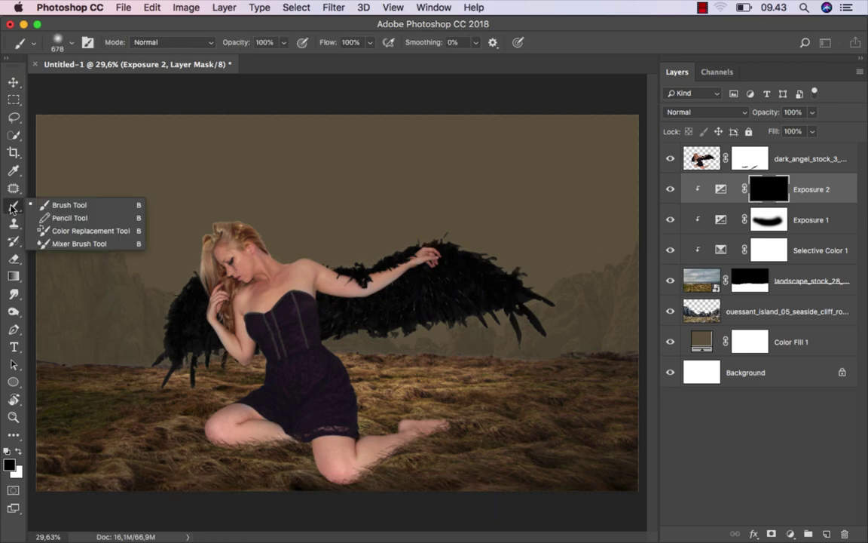
click(66, 194)
key(x)
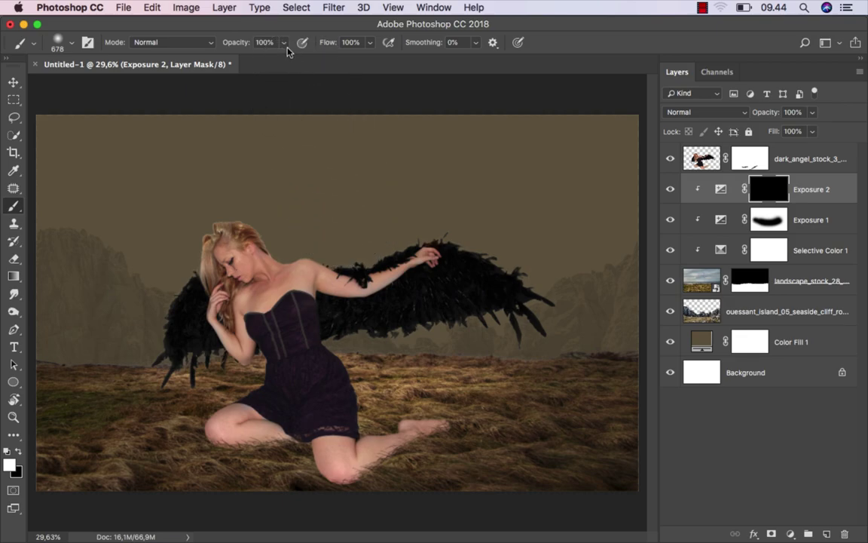
drag(283, 42, 231, 59)
drag(369, 262, 359, 271)
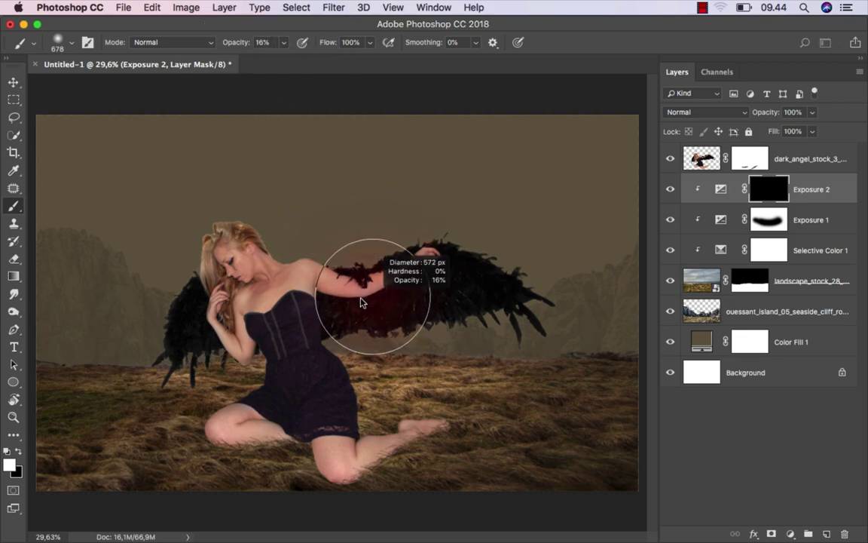
- Reveal the brightening on the grass right of the angel and under her left wing
drag(384, 388, 415, 335)
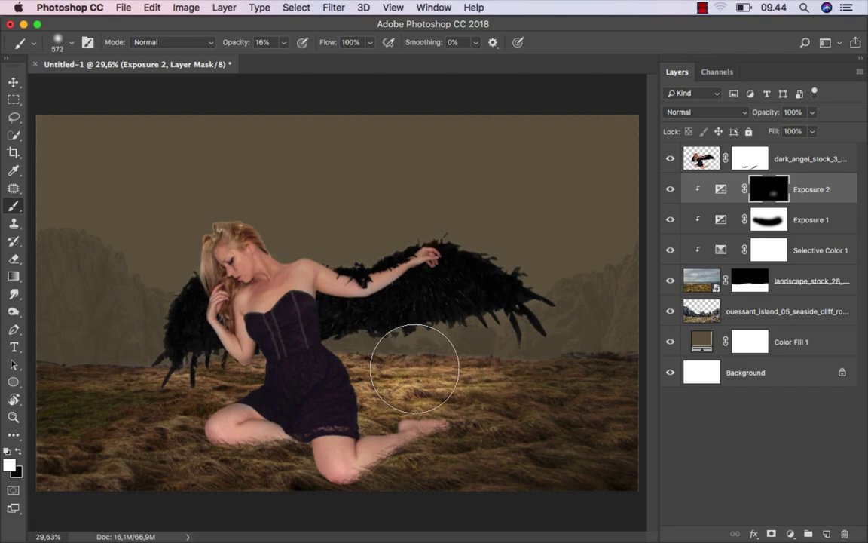
drag(308, 342, 311, 341)
key(ctrl+z)
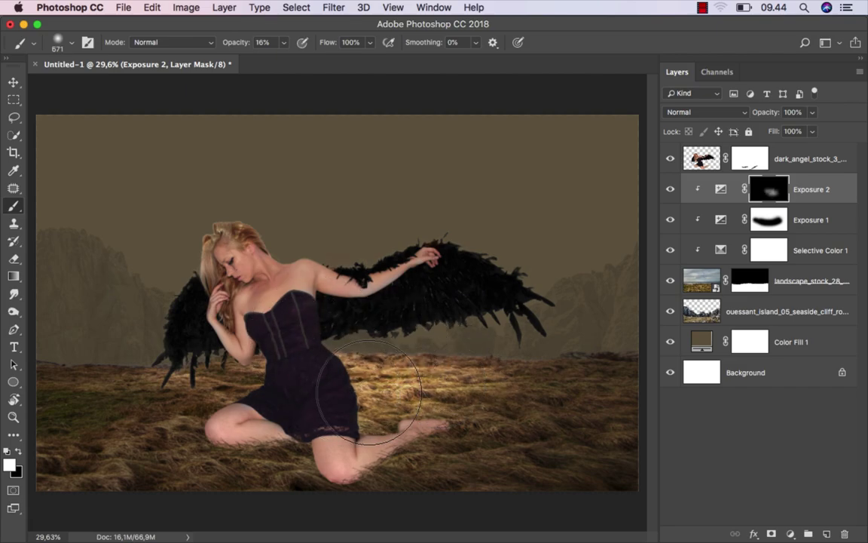
mouse_move(520, 343)
mouse_down()
mouse_move(134, 334)
mouse_move(184, 350)
mouse_up()
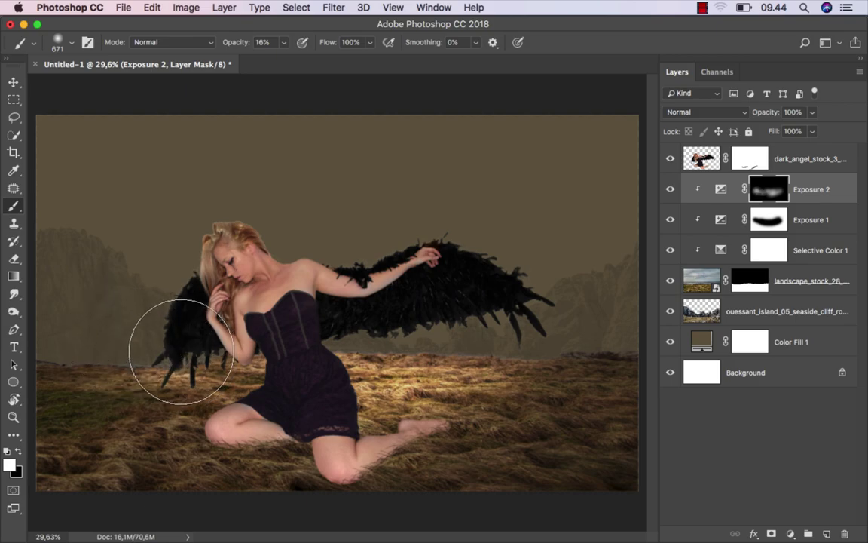
drag(370, 373, 343, 373)
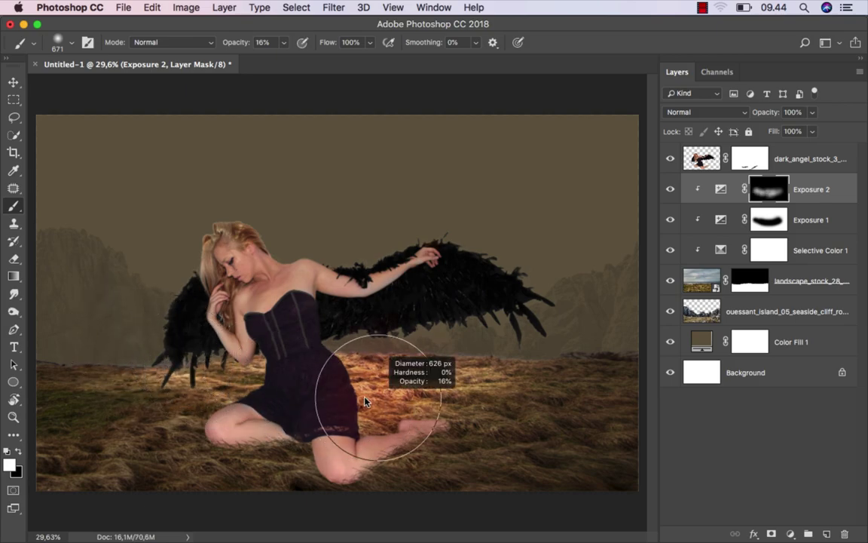
mouse_move(486, 386)
mouse_down()
mouse_move(453, 363)
mouse_move(524, 405)
mouse_up()
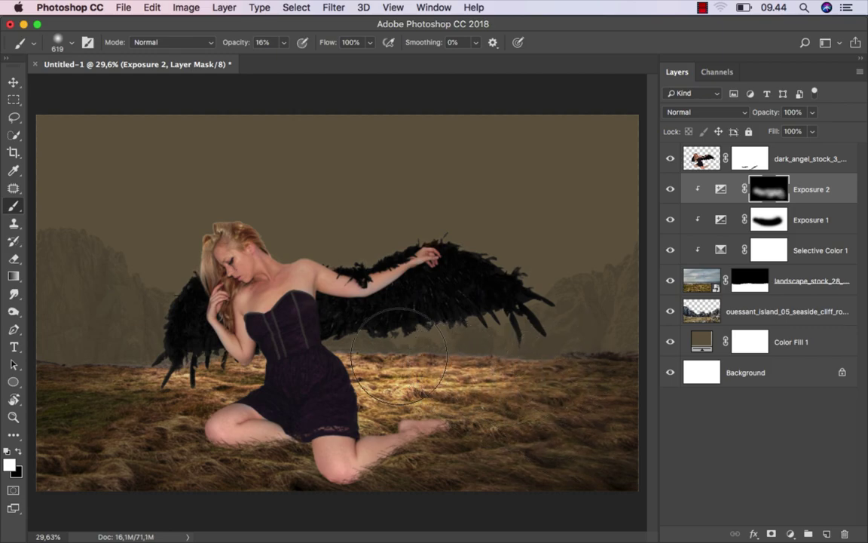
mouse_move(524, 405)
mouse_down()
mouse_move(157, 401)
mouse_move(384, 358)
mouse_up()
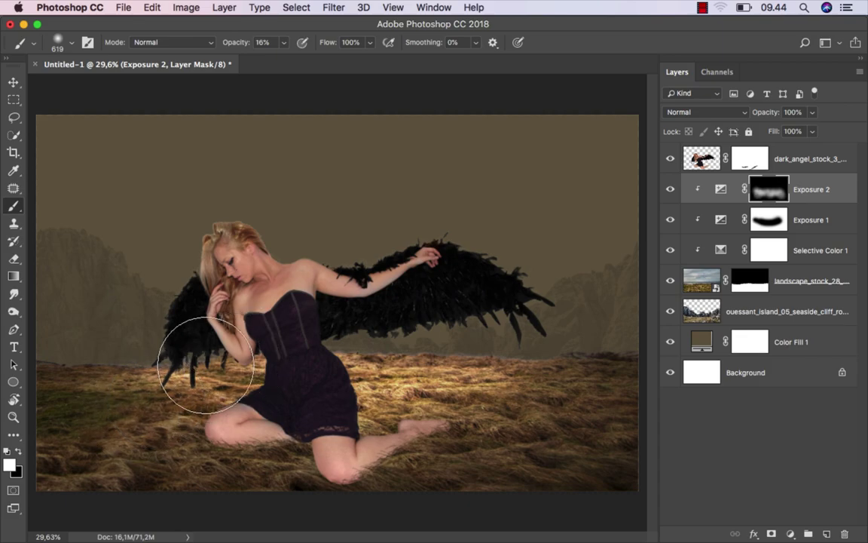
scroll(313, 332, down, 1)
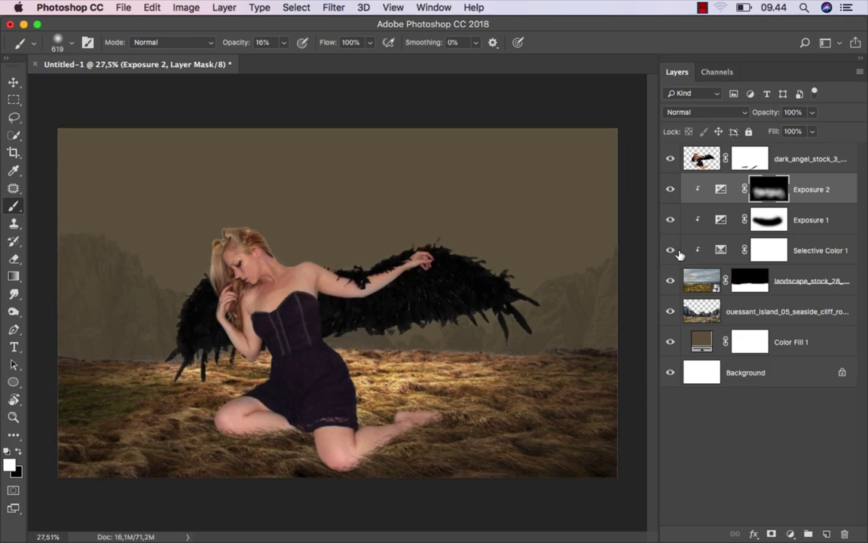
click(671, 190)
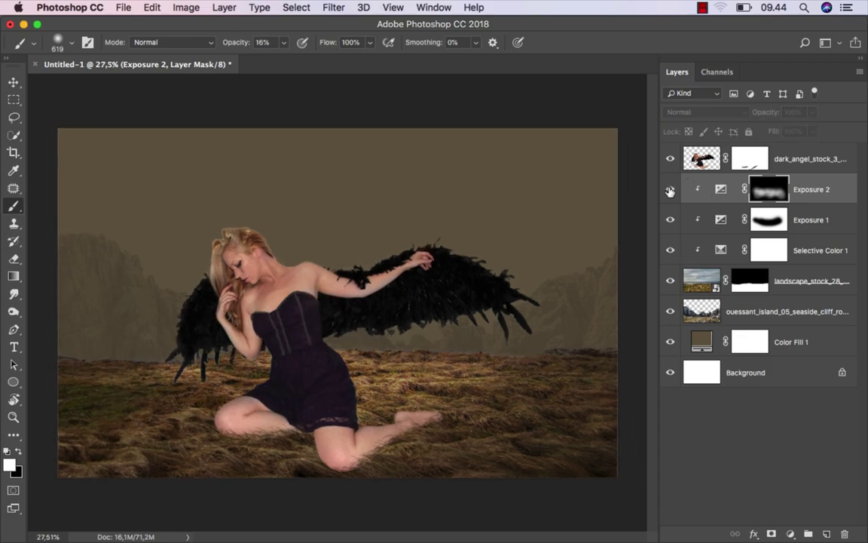
click(721, 189)
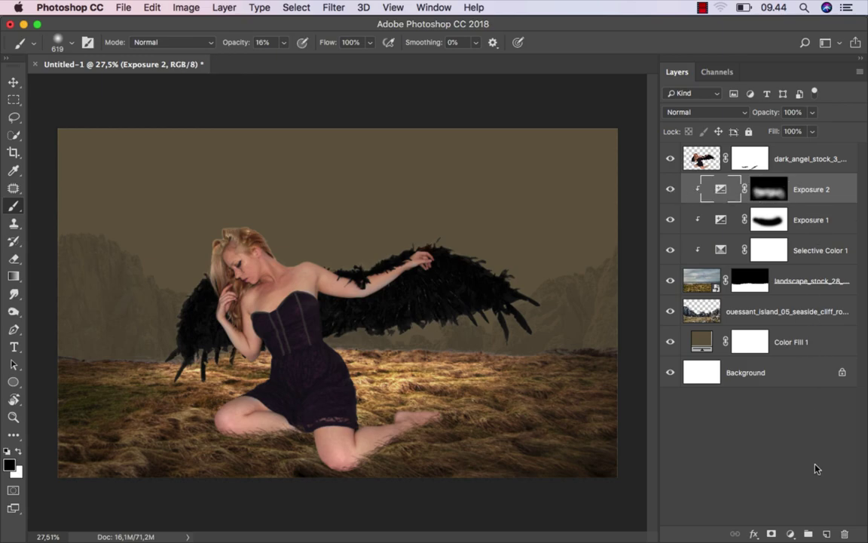
- Clip a Vibrance 1 adjustment to the landscape with vibrance lowered to -20
click(790, 534)
click(797, 374)
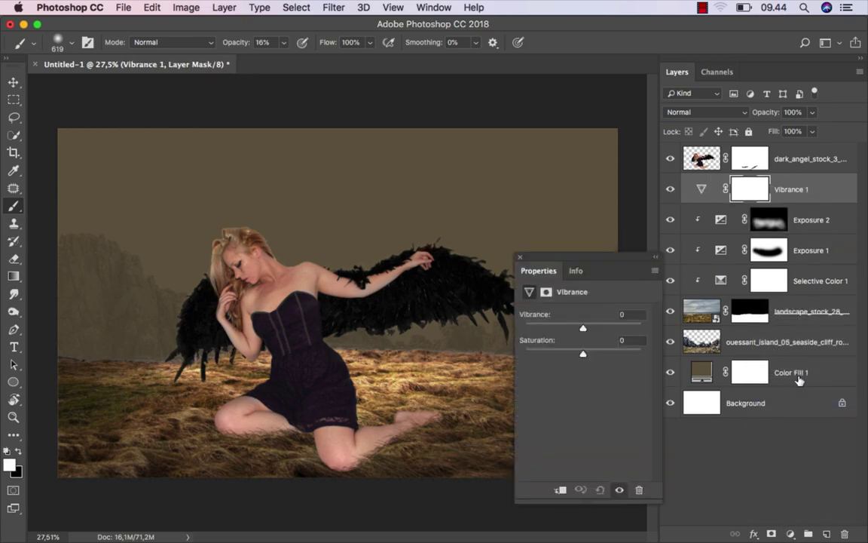
click(561, 491)
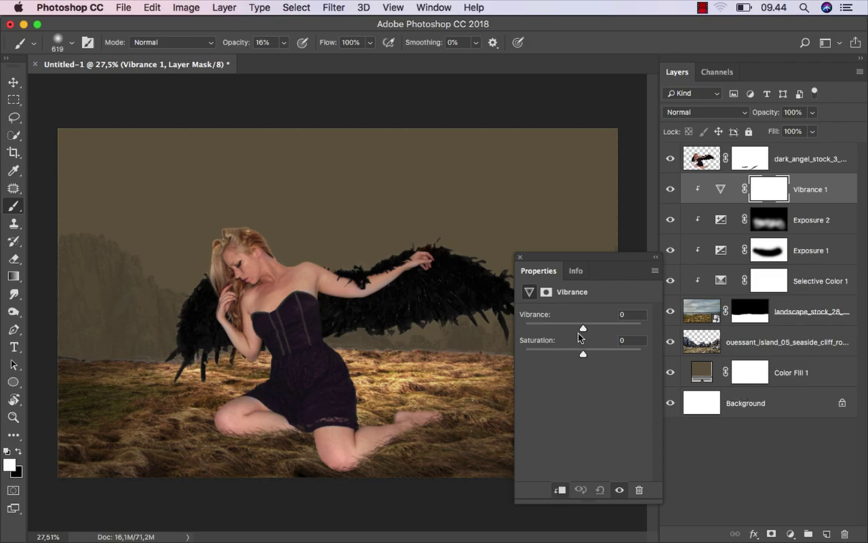
drag(583, 328, 572, 329)
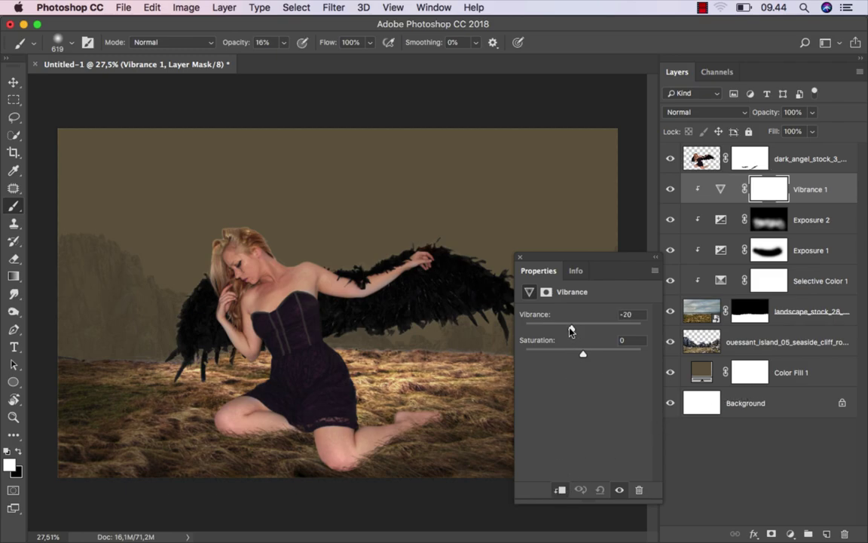
click(522, 257)
click(669, 191)
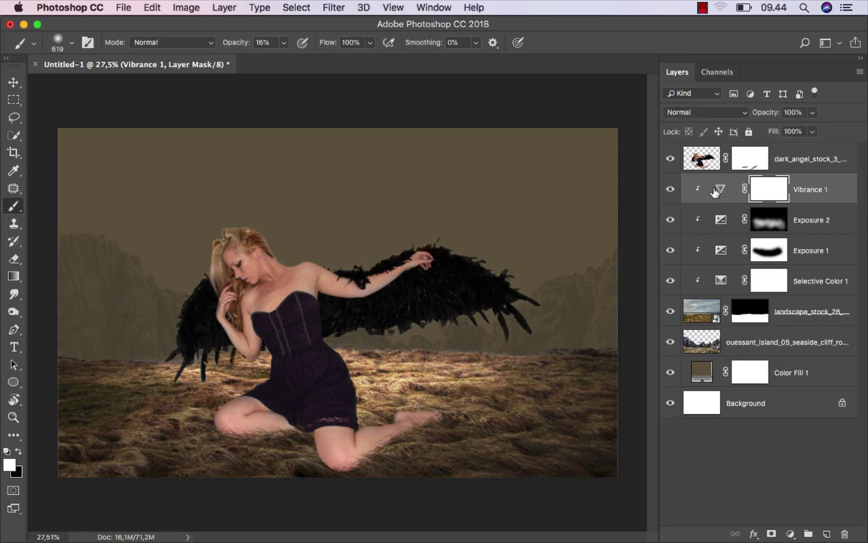
- Create a new layer named color' above Vibrance 1 and switch to a soft brush
key(v)
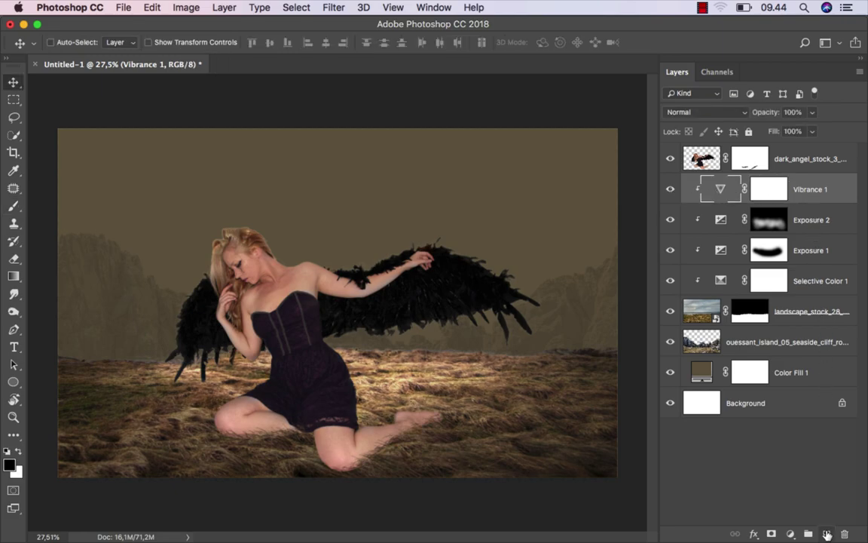
click(827, 534)
text(color)
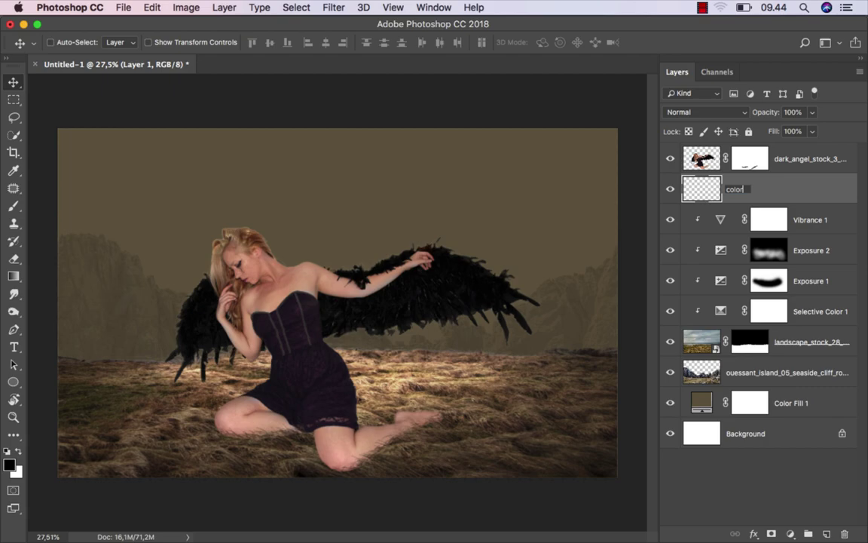
text(color')
key(Return)
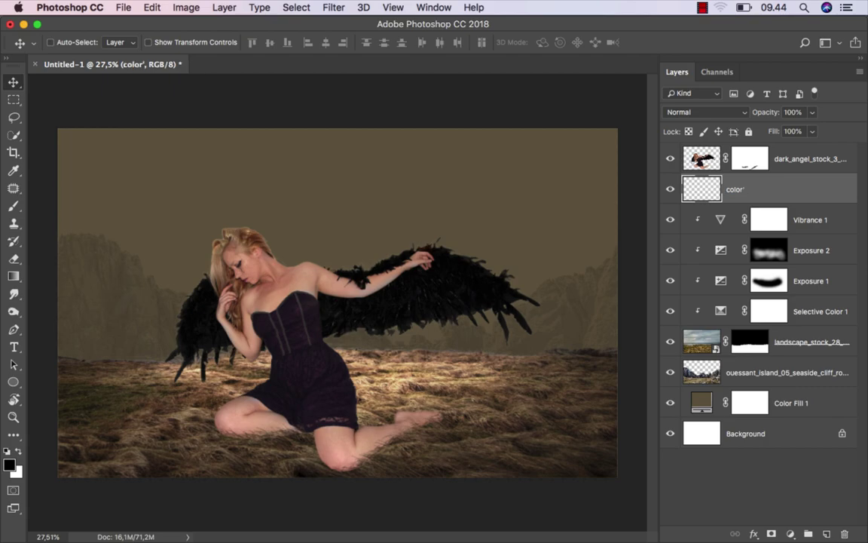
right_click(14, 205)
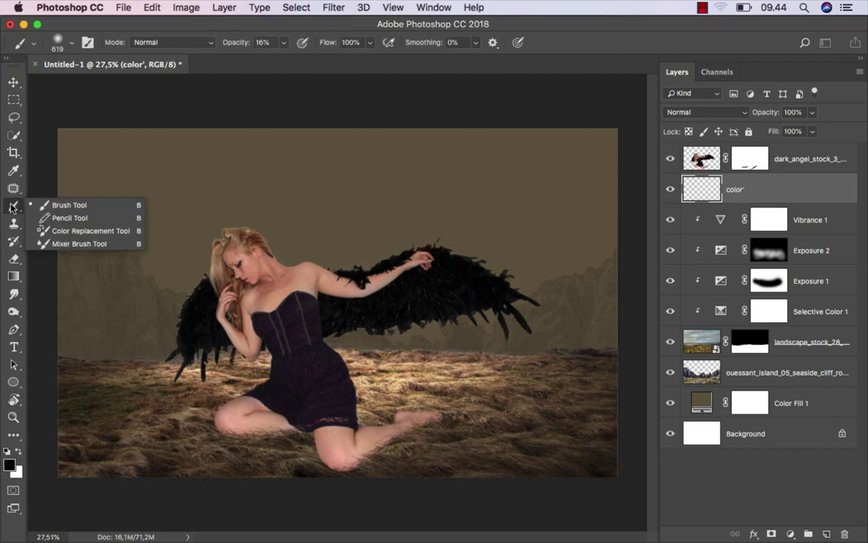
click(60, 202)
scroll(143, 415, up, 1)
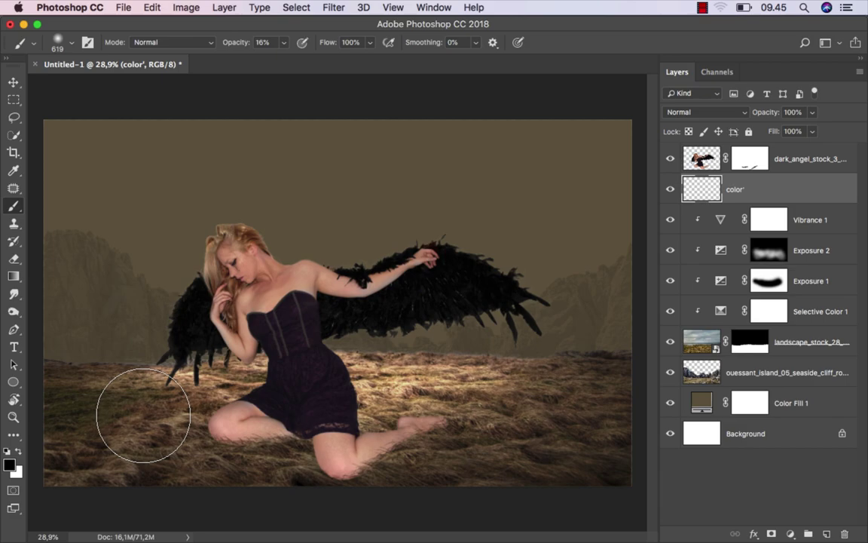
- Set the foreground colour to a warm beige (#cdb7a3)
click(9, 464)
drag(547, 361, 508, 299)
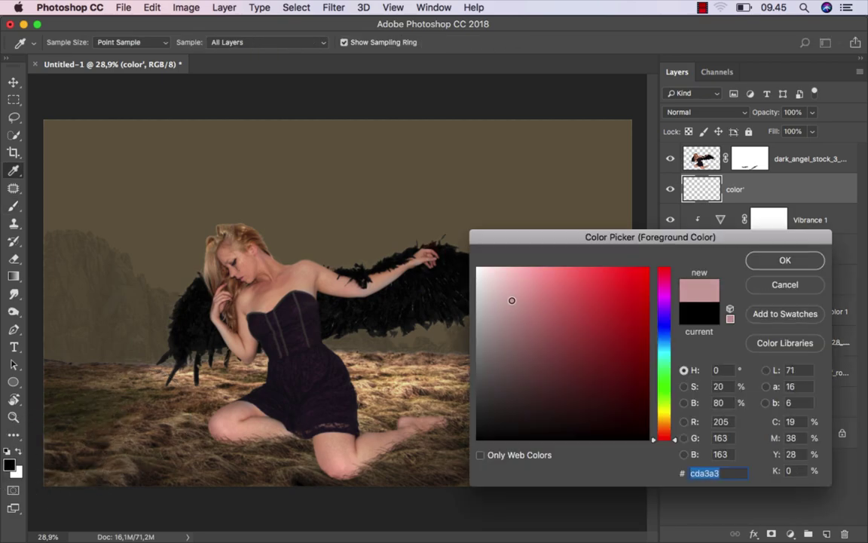
drag(661, 415, 674, 429)
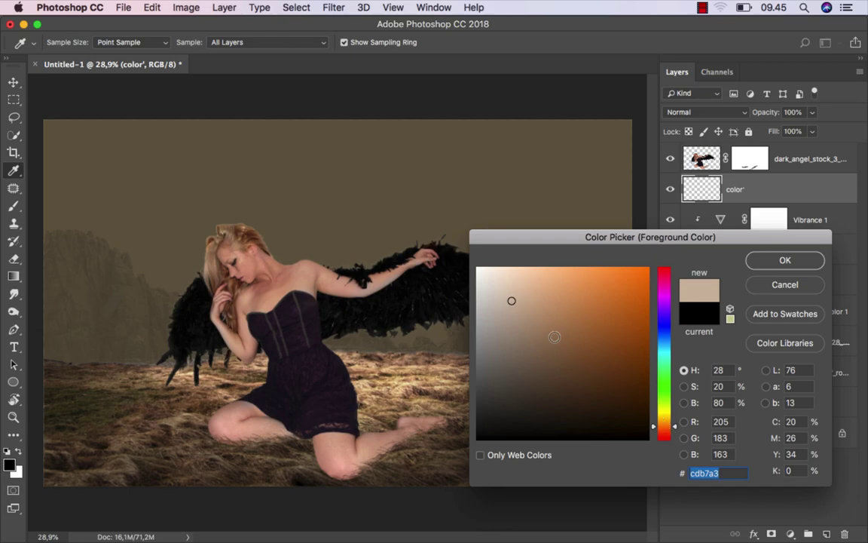
key(Return)
- Paint one large 100%-opacity beige dab behind the angel's shoulders
key(b)
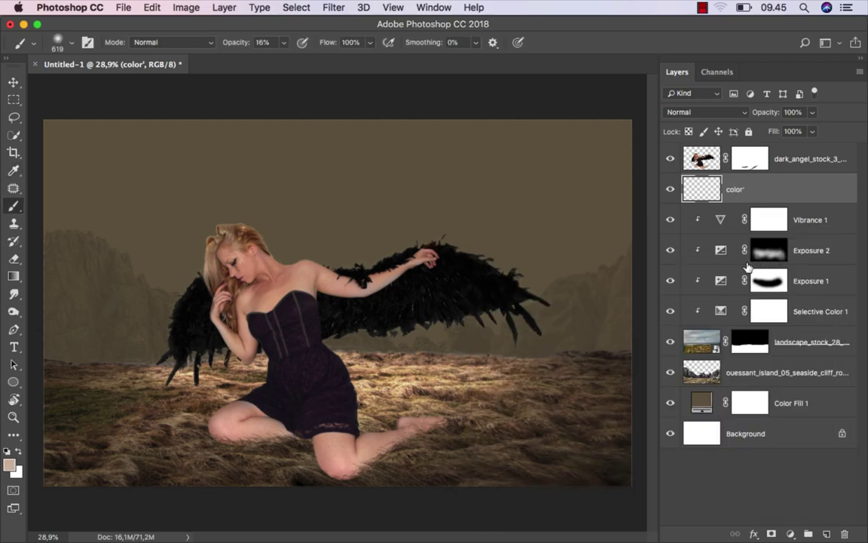
drag(287, 60, 343, 60)
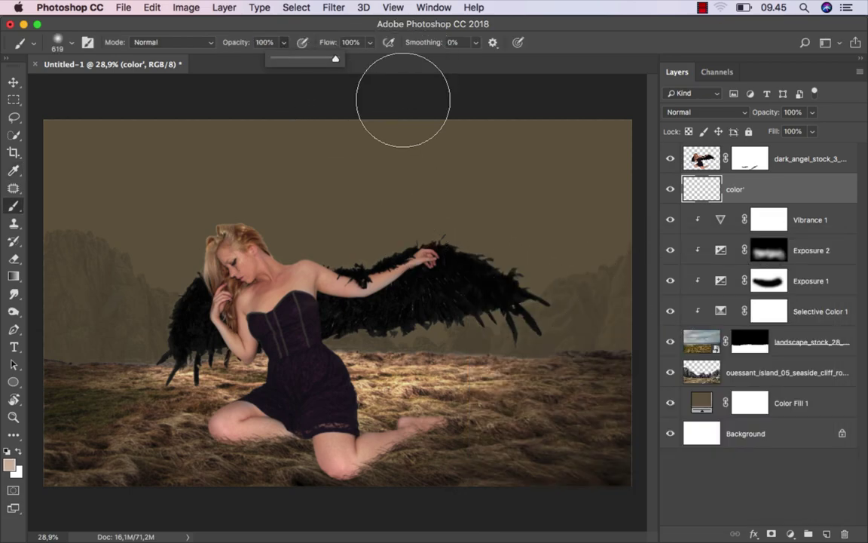
key(bracketright)
key(bracketright)
key(bracketright)
key(bracketright)
key(bracketright)
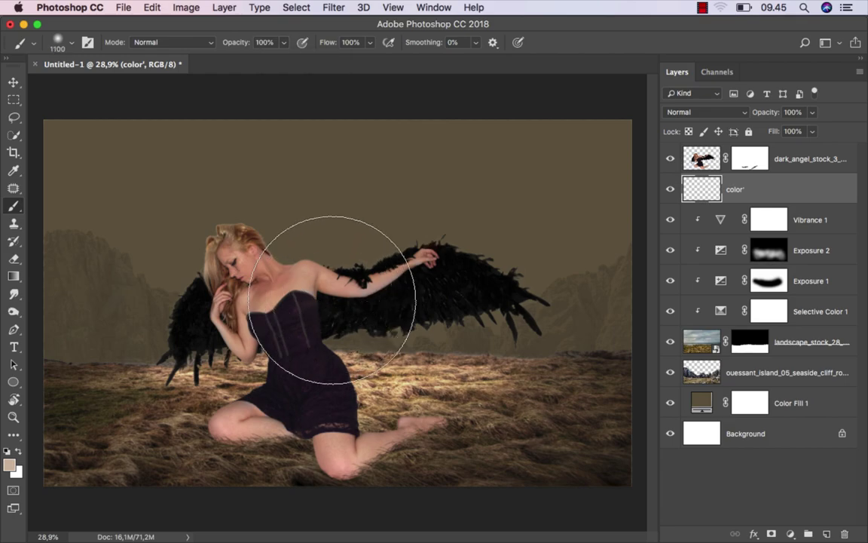
click(332, 300)
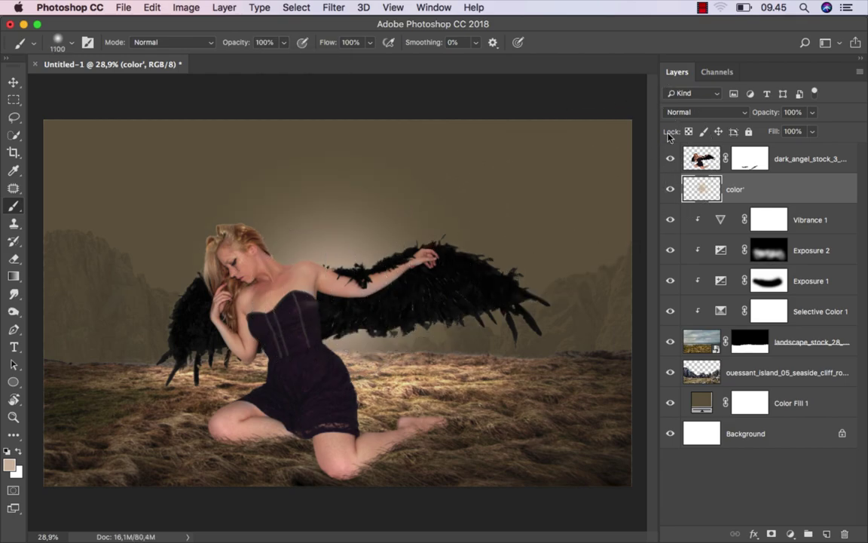
key(v)
click(696, 113)
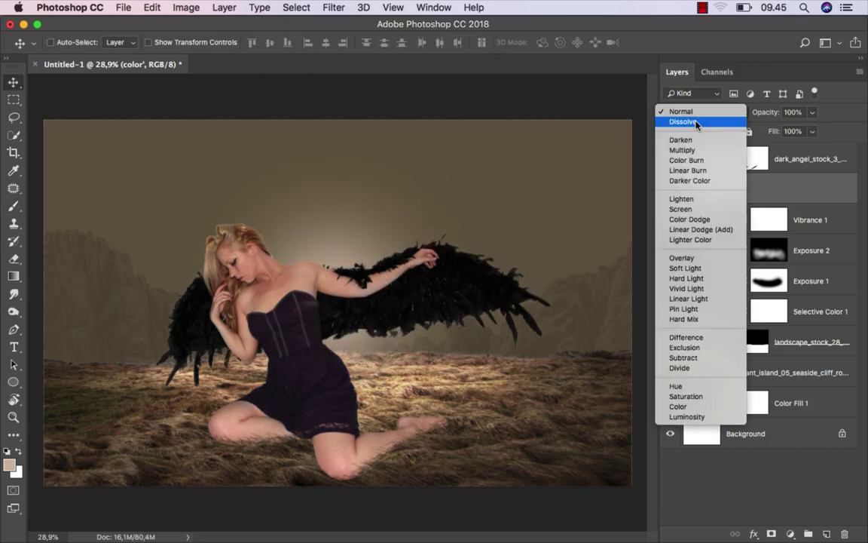
- Set color' to Overlay and scale it to about 150%, shifting it slightly up
click(697, 260)
key(ctrl+t)
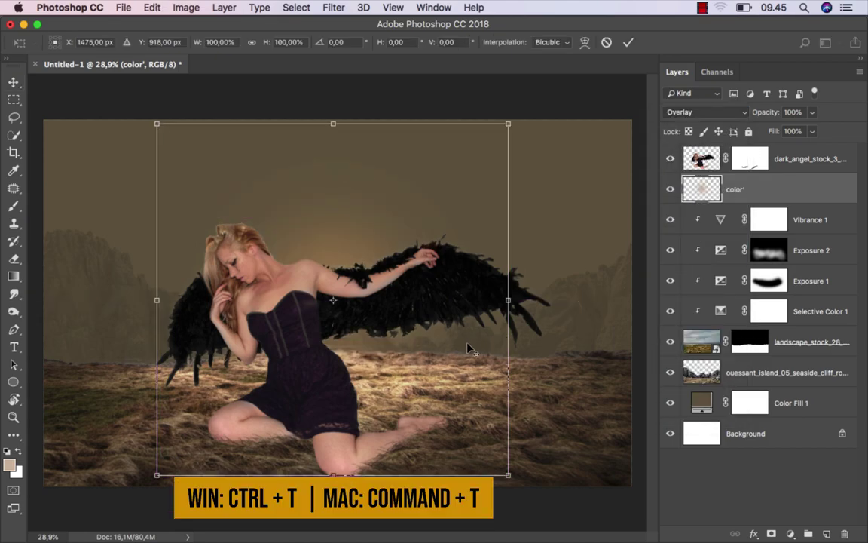
key(ctrl+minus)
mouse_move(476, 441)
mouse_down()
mouse_move(561, 501)
mouse_move(564, 512)
mouse_up()
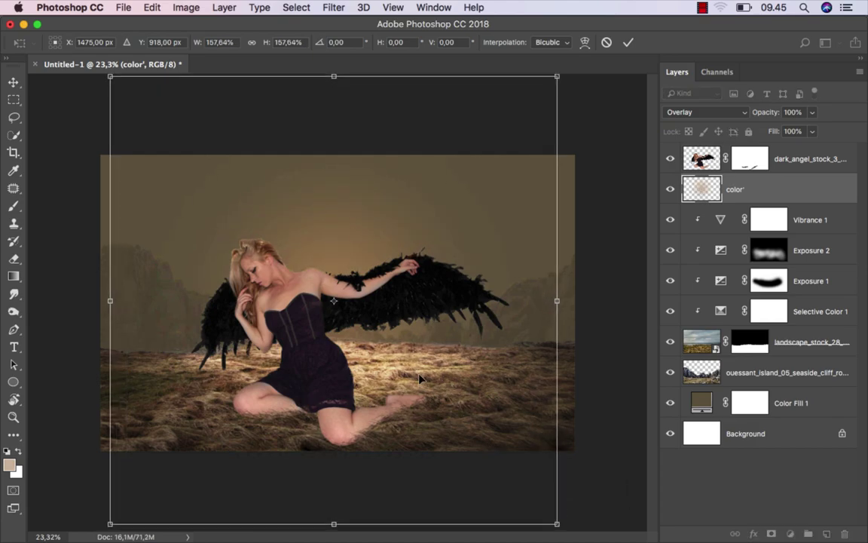
drag(420, 379, 419, 361)
click(628, 43)
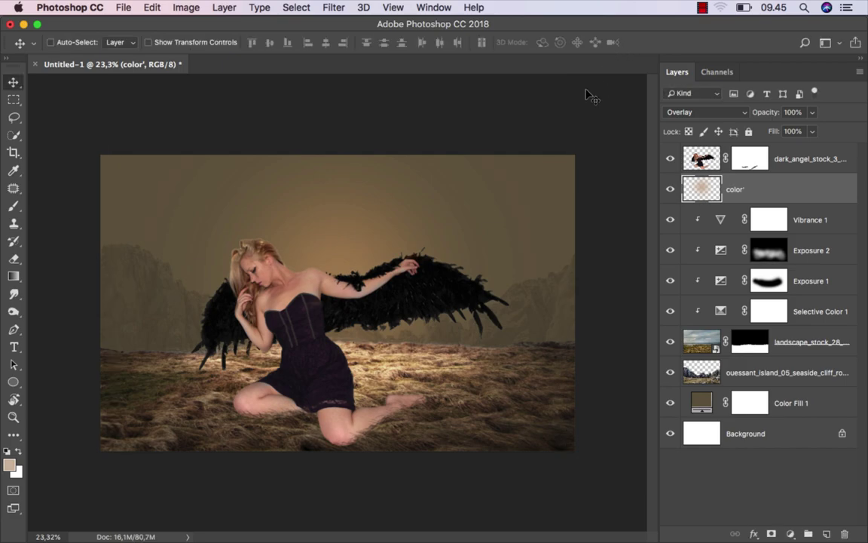
scroll(439, 258, up, 3)
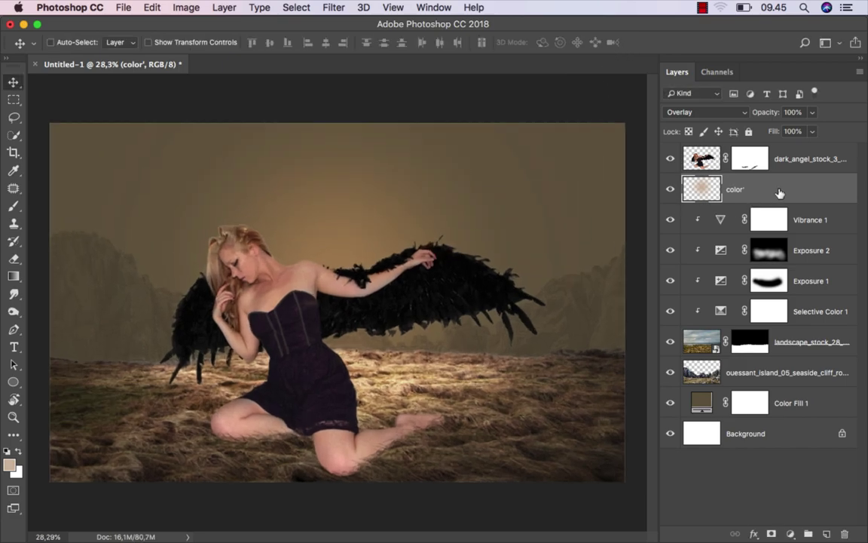
- Duplicate the glow as a Normal-mode color' copy at 40% fill
key(super+j)
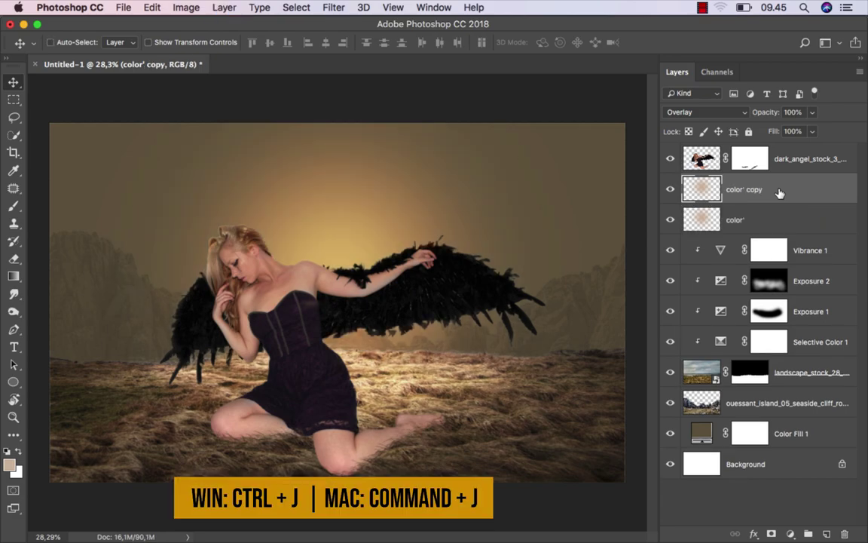
click(705, 111)
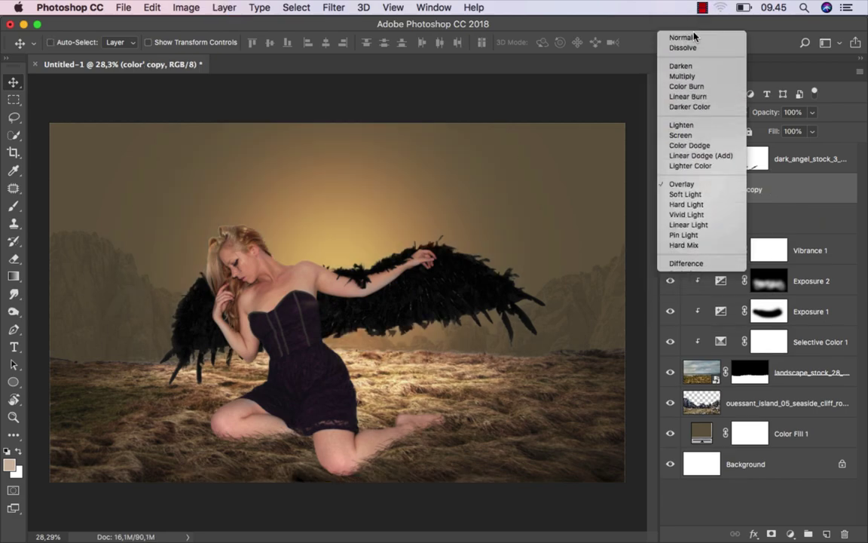
click(694, 37)
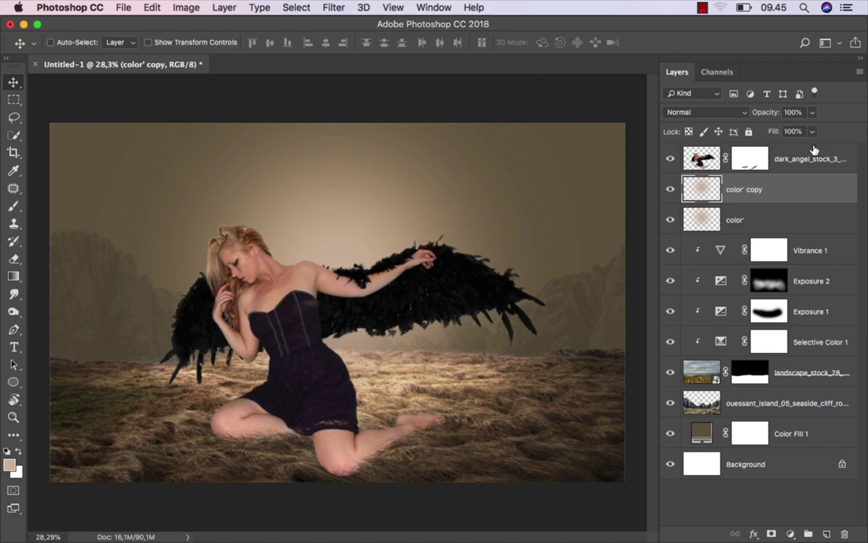
click(813, 132)
drag(812, 146, 774, 150)
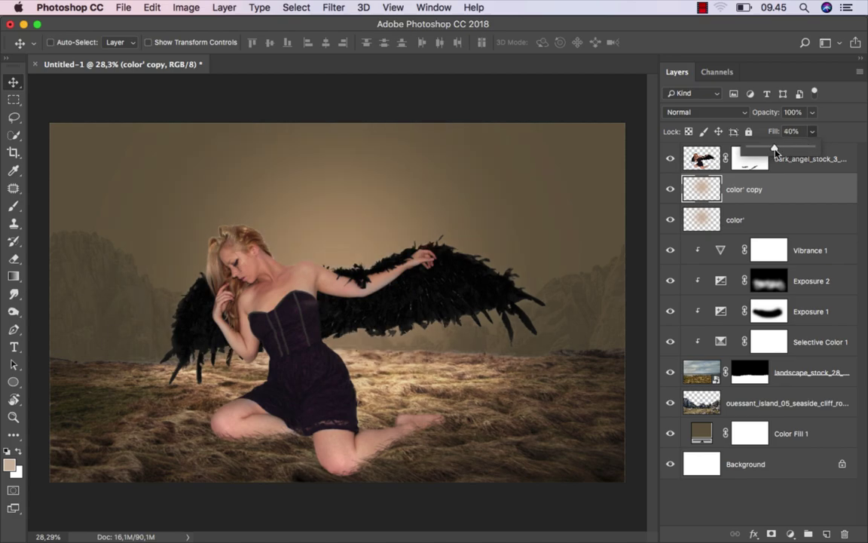
click(670, 189)
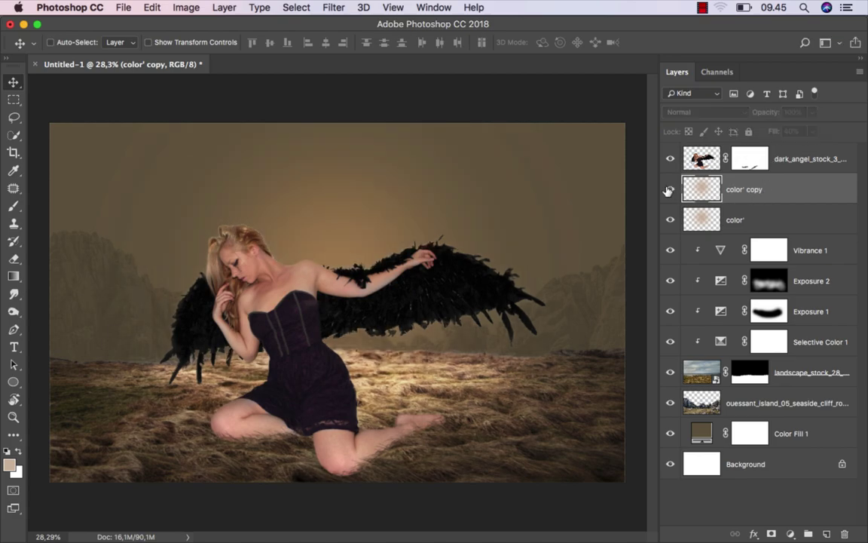
click(799, 157)
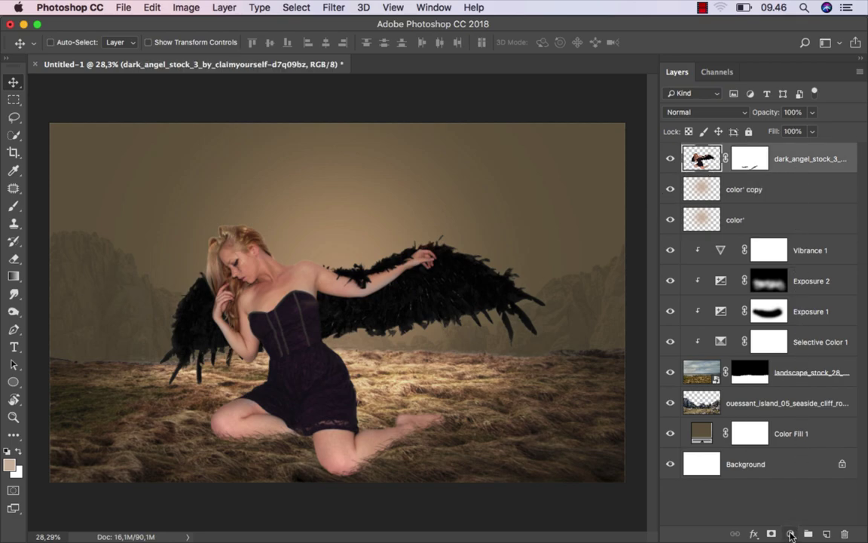
- Add a Hue/Saturation adjustment clipped to the angel layer
click(791, 535)
click(788, 381)
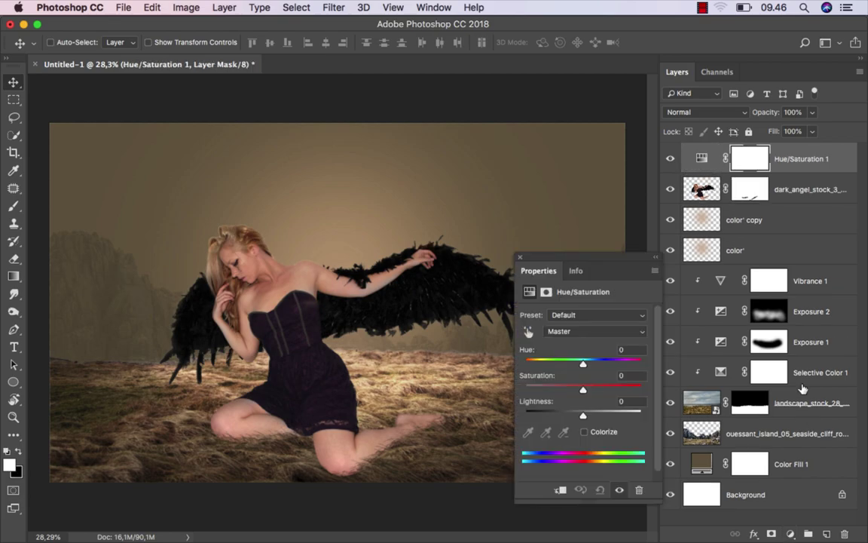
click(560, 490)
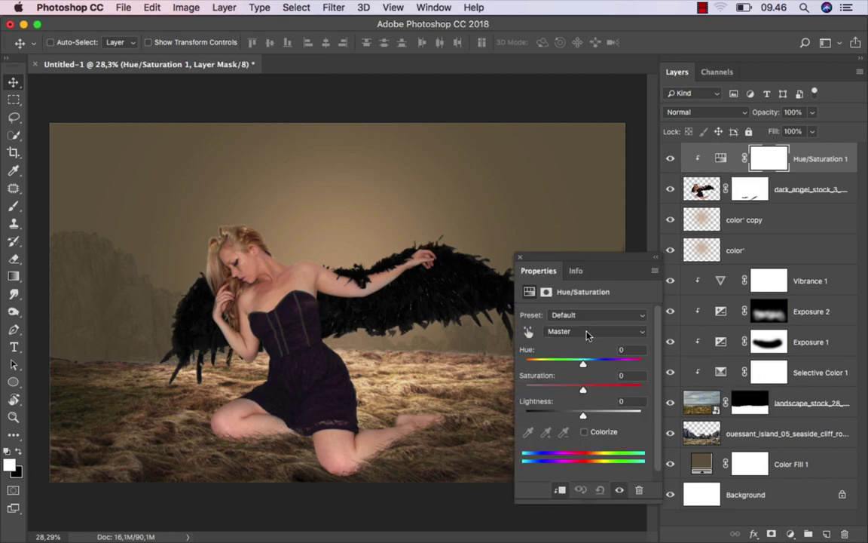
click(588, 335)
click(587, 372)
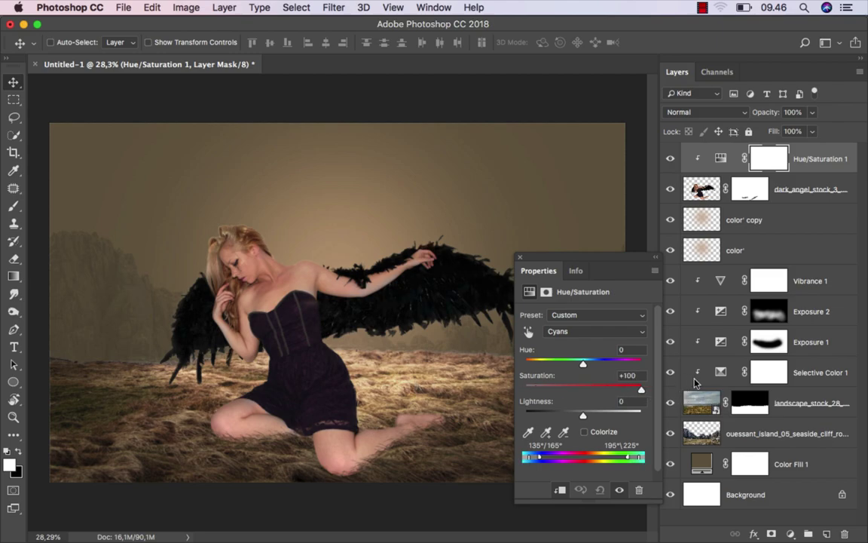
- Drop Blues and Magentas saturation to -100 so the dress turns black
click(577, 332)
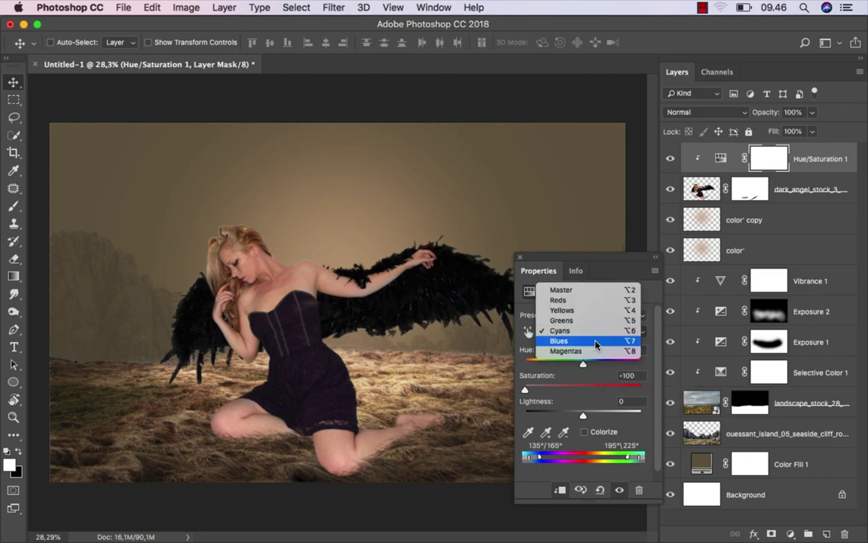
click(562, 341)
drag(641, 389, 420, 386)
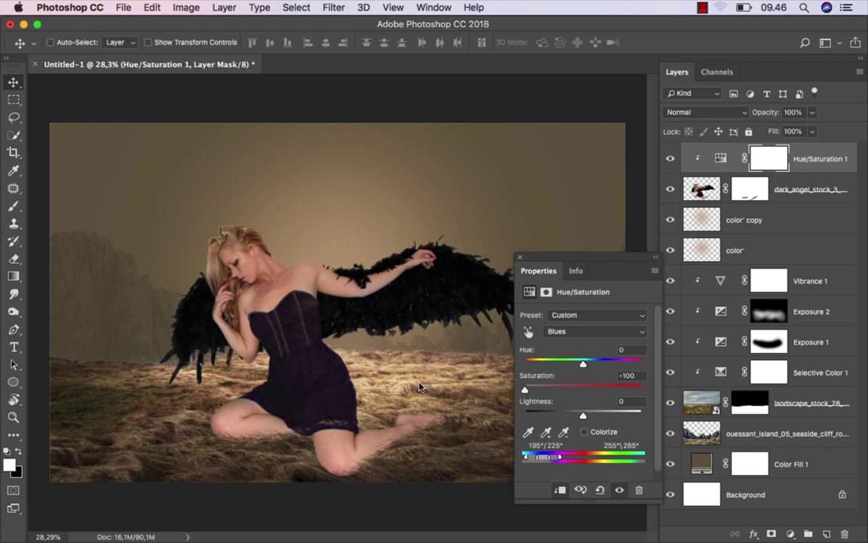
click(593, 332)
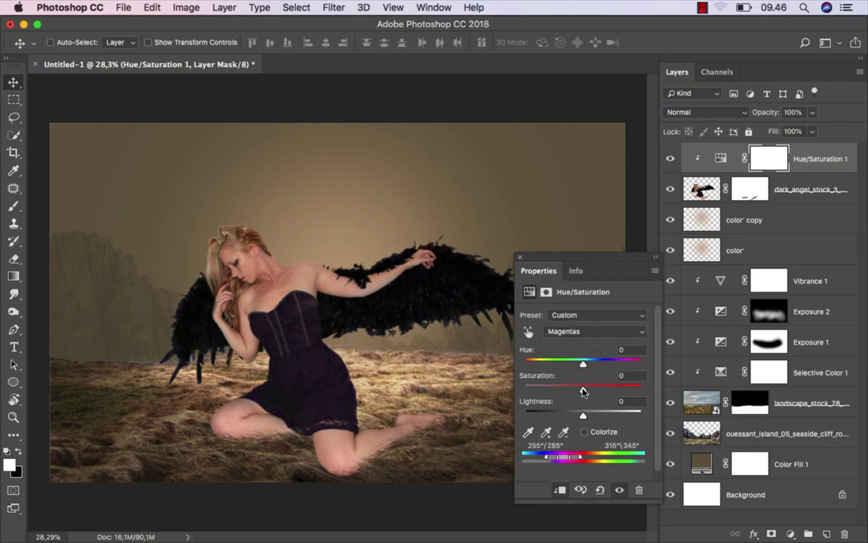
mouse_move(582, 389)
mouse_down()
mouse_move(654, 388)
mouse_move(476, 389)
mouse_up()
click(518, 257)
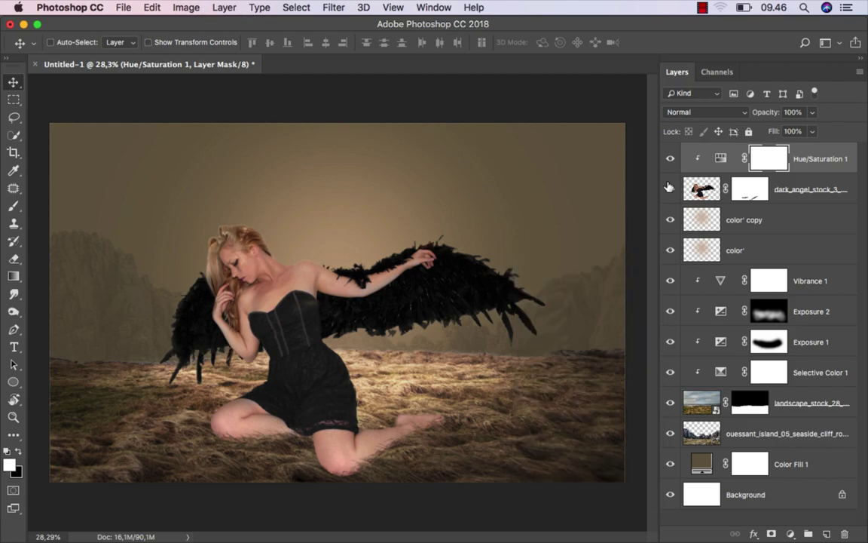
click(672, 159)
key(ctrl+2)
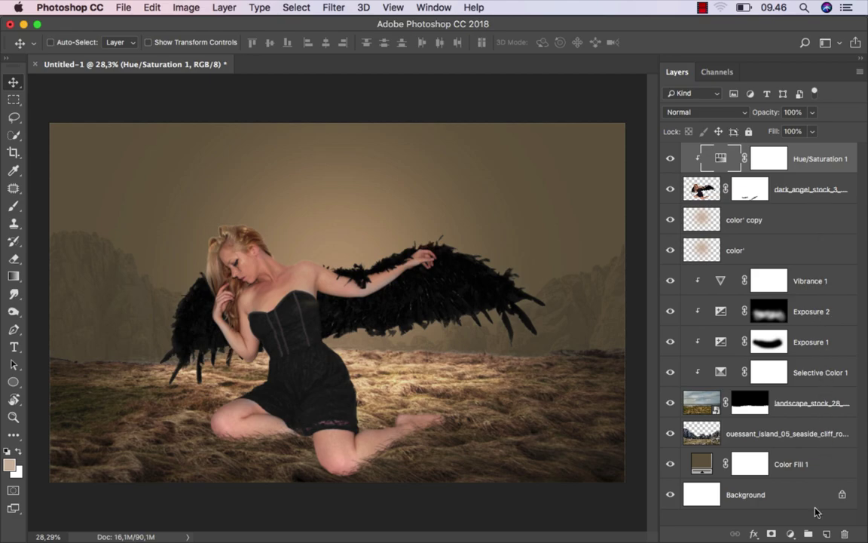
- Add an empty layer named shadow, clipped to the angel, with Multiply blending
click(827, 535)
right_click(763, 159)
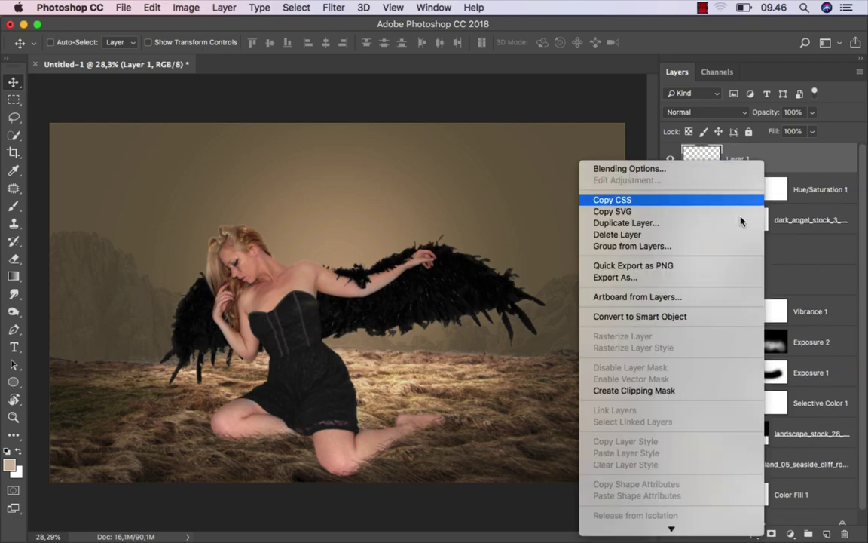
click(681, 388)
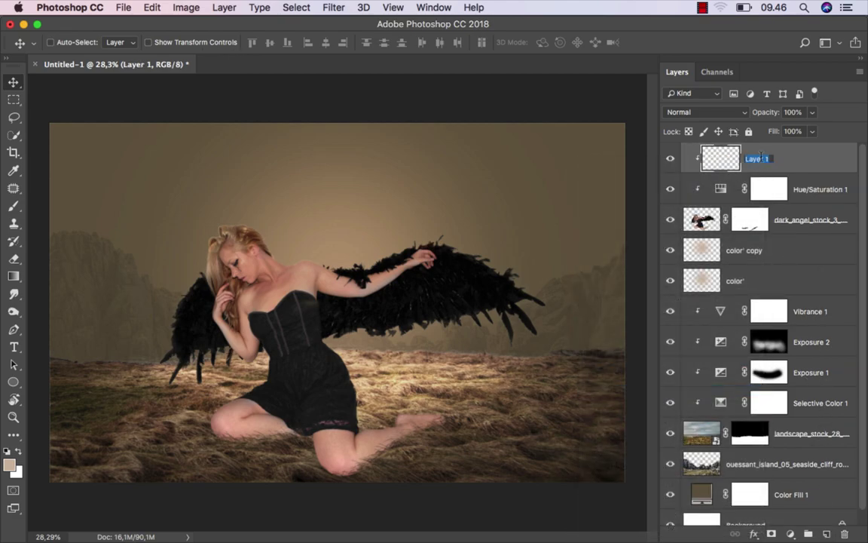
click(757, 156)
text(shadow)
key(Return)
click(708, 113)
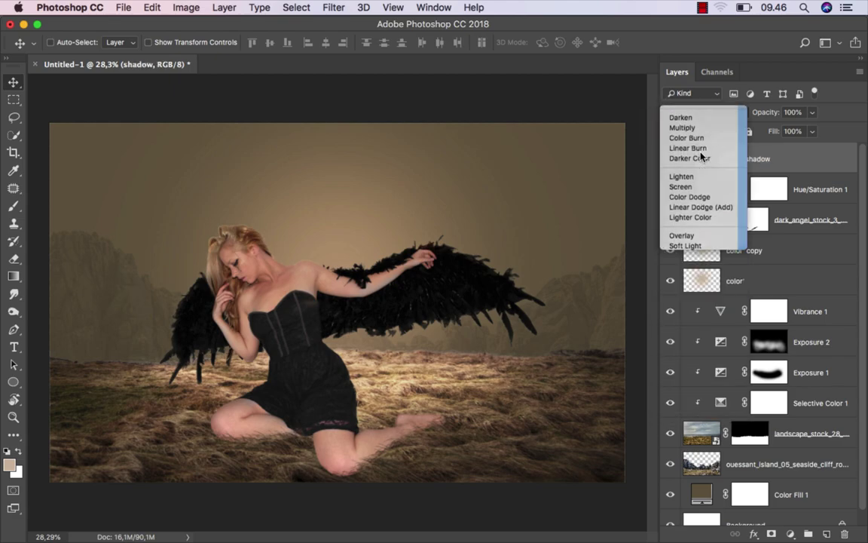
click(686, 150)
- Switch to the Brush Tool at 19% opacity and zoom in on the figure
right_click(16, 206)
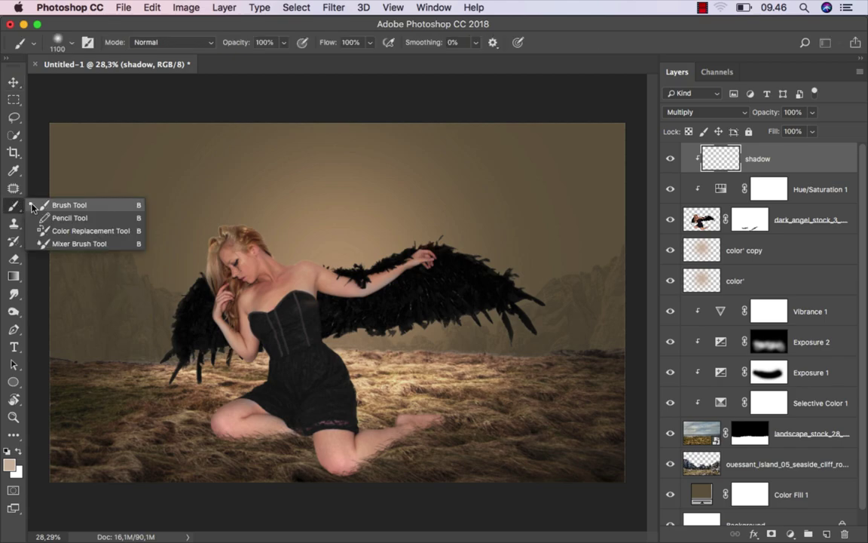
click(61, 202)
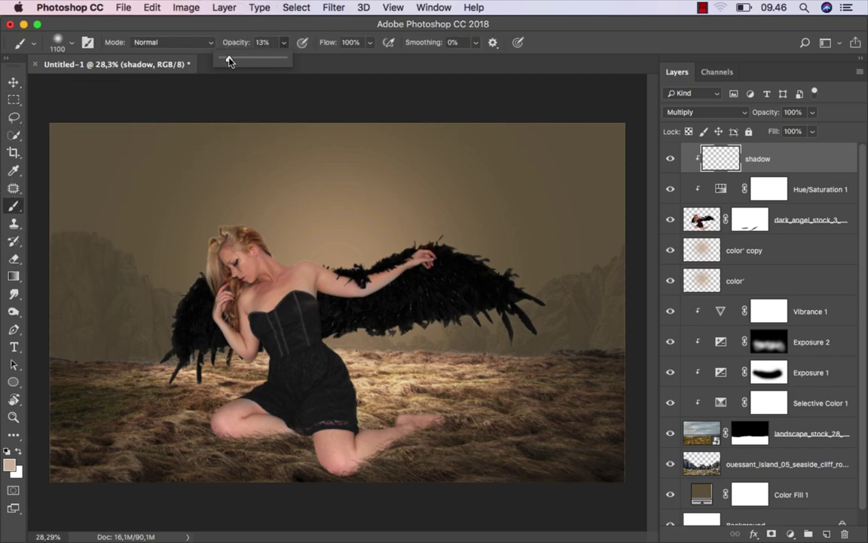
drag(230, 62, 235, 60)
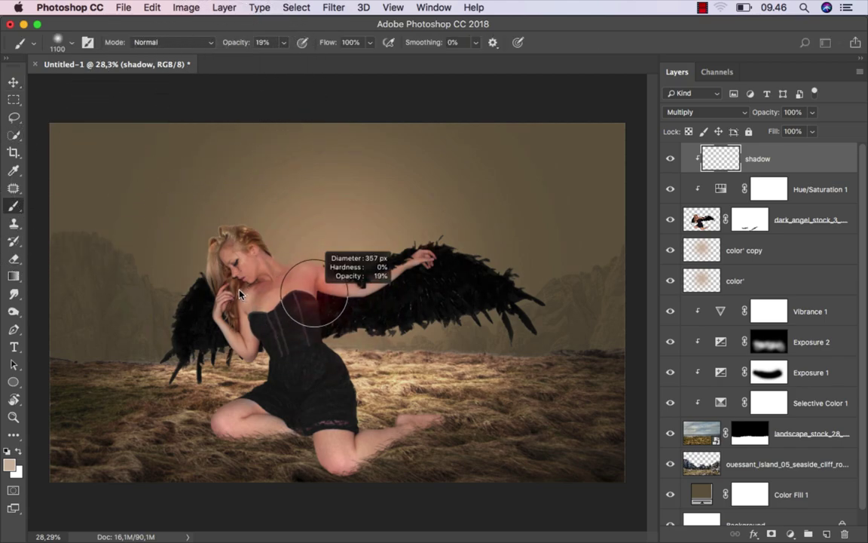
scroll(254, 456, up, 2)
scroll(254, 455, up, 3)
- Inspect the knees, face and wing, sampling tan and dark brown, brush about 132 px
mouse_move(254, 438)
mouse_down()
mouse_move(327, 398)
mouse_move(264, 400)
mouse_move(275, 399)
mouse_move(297, 493)
mouse_up()
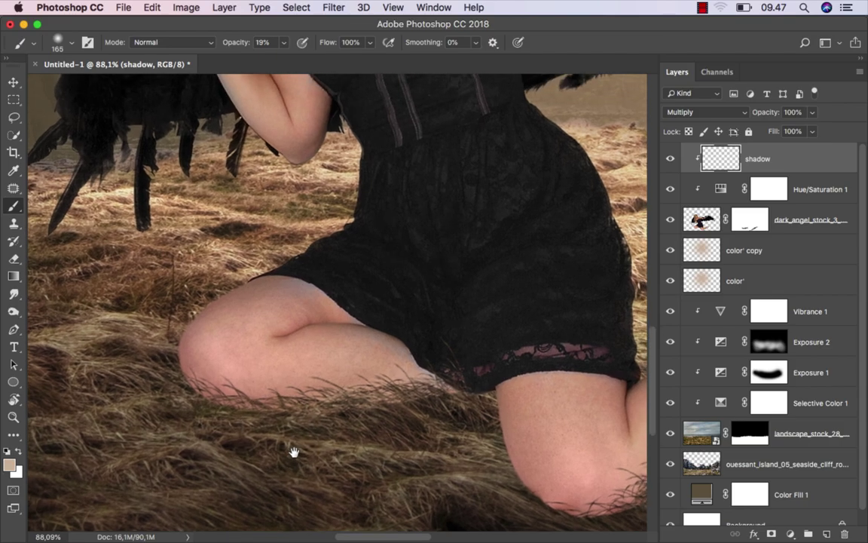
drag(188, 306, 317, 492)
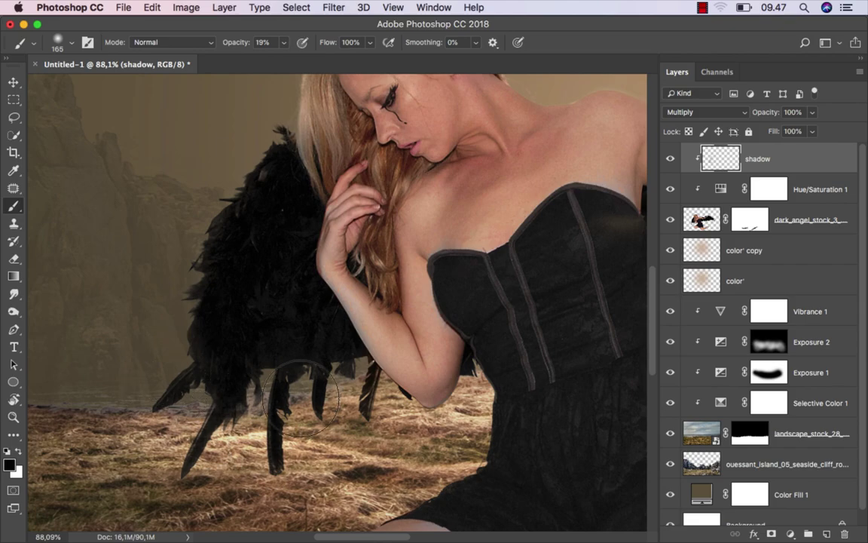
drag(317, 264, 230, 344)
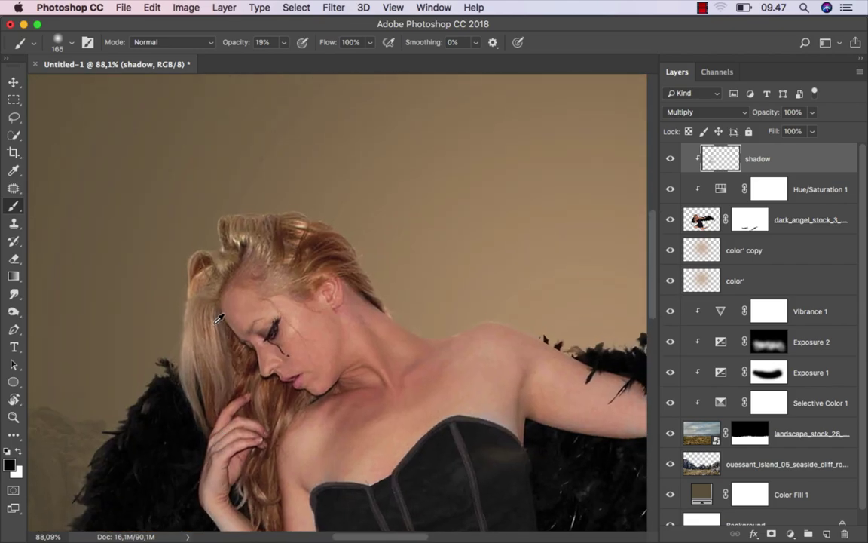
scroll(190, 317, up, 2)
scroll(190, 298, up, 2)
alt+click(188, 301)
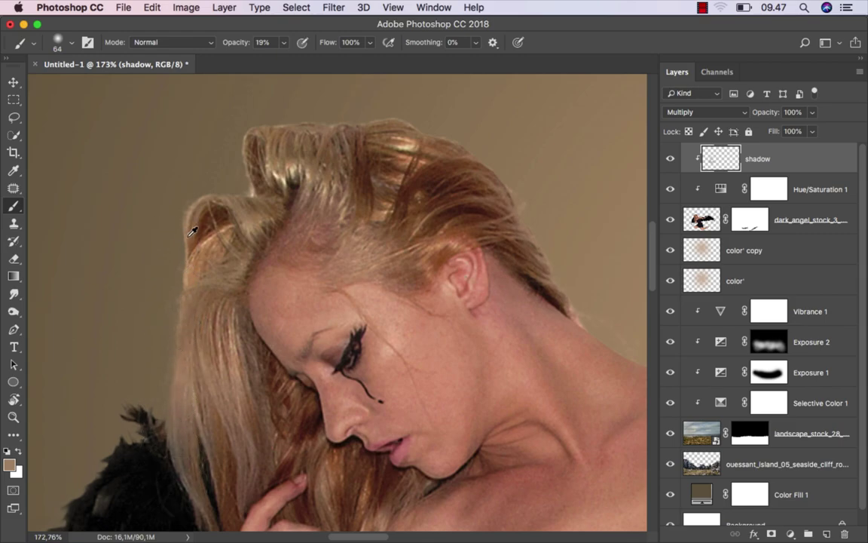
scroll(176, 184, up, 3)
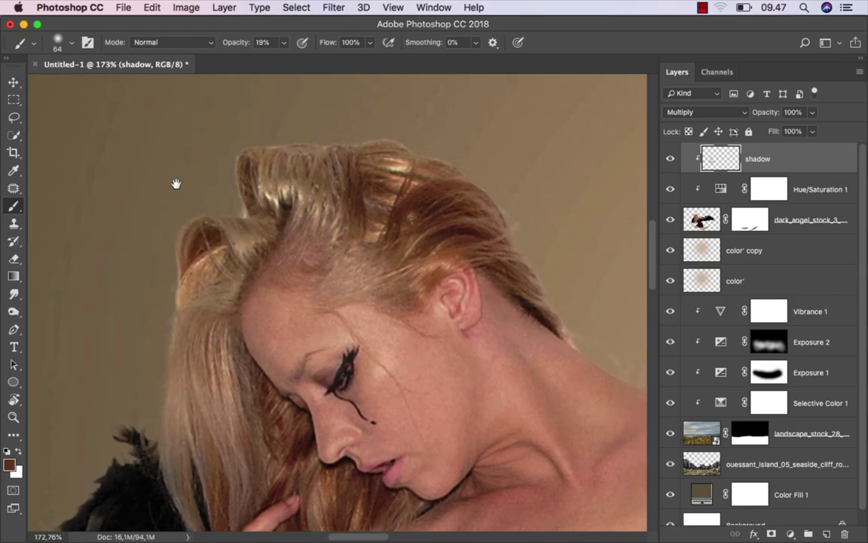
scroll(188, 196, right, 4)
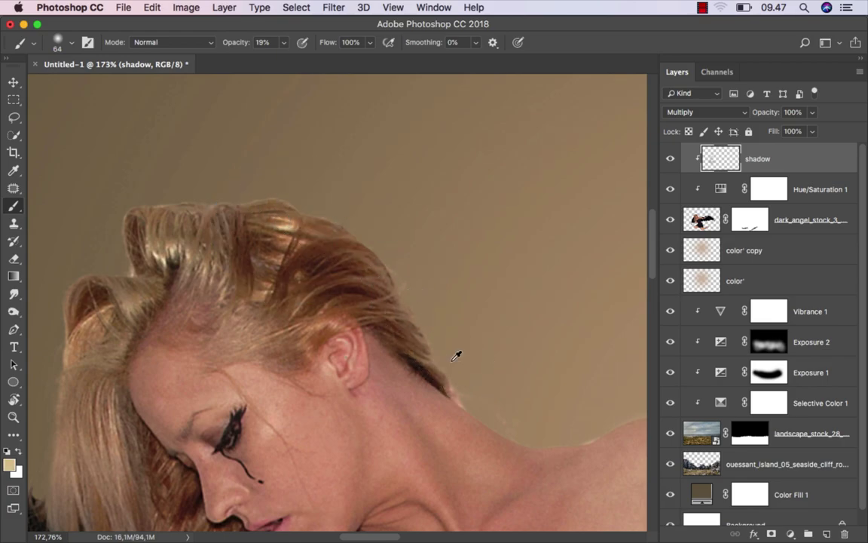
alt+click(399, 311)
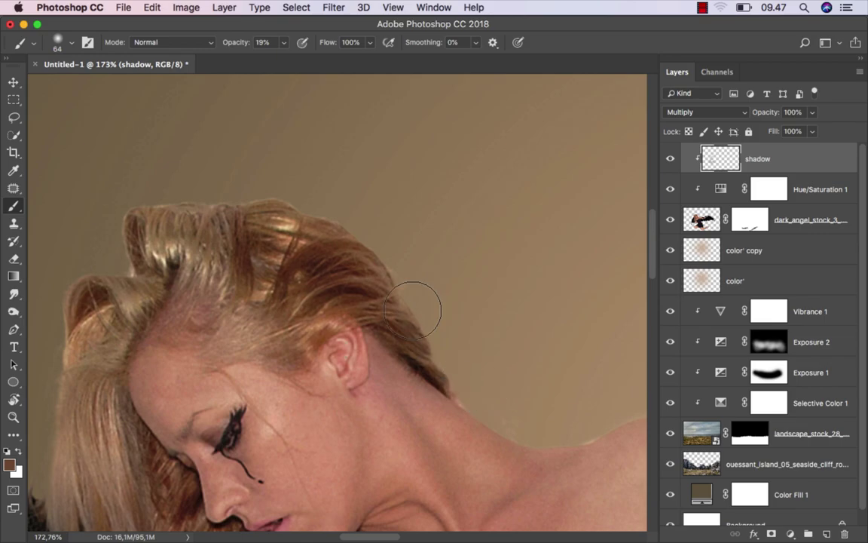
drag(170, 197, 180, 211)
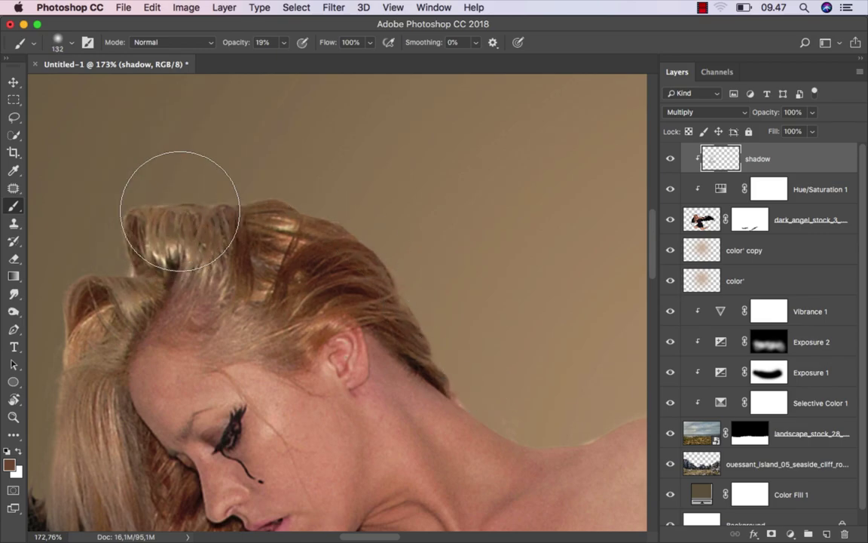
- Inspect the shoulder, arm, hand and wing tip, resizing the brush to about 128 px
scroll(92, 359, down, 5)
scroll(93, 359, left, 5)
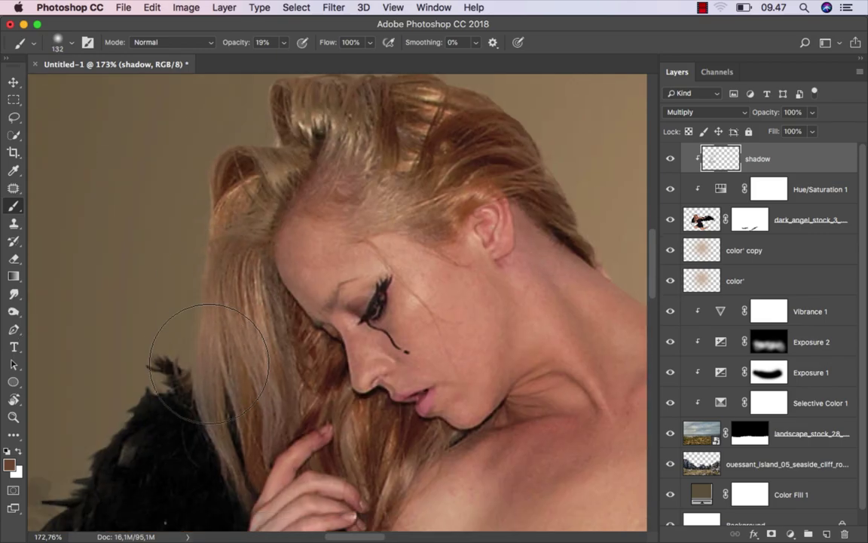
drag(417, 358, 114, 341)
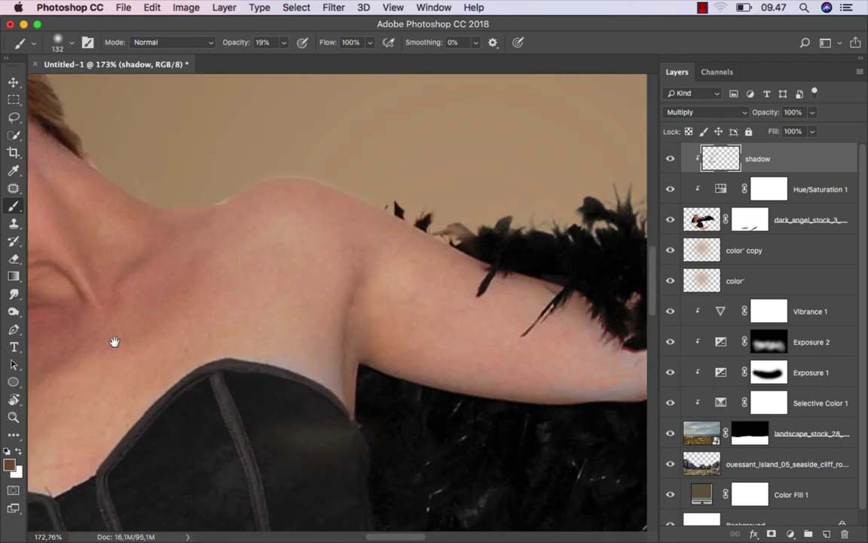
drag(457, 227, 277, 229)
mouse_move(379, 252)
mouse_down()
mouse_move(417, 263)
mouse_move(266, 308)
mouse_up()
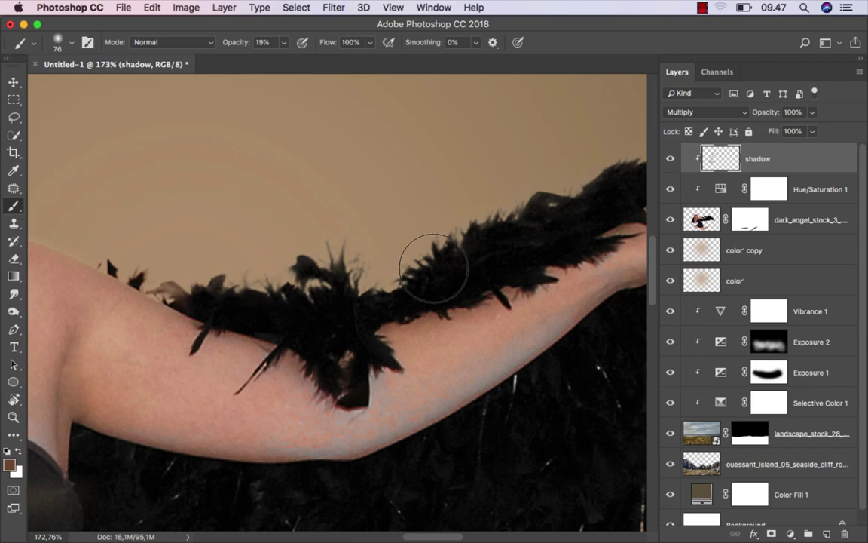
drag(542, 187, 240, 271)
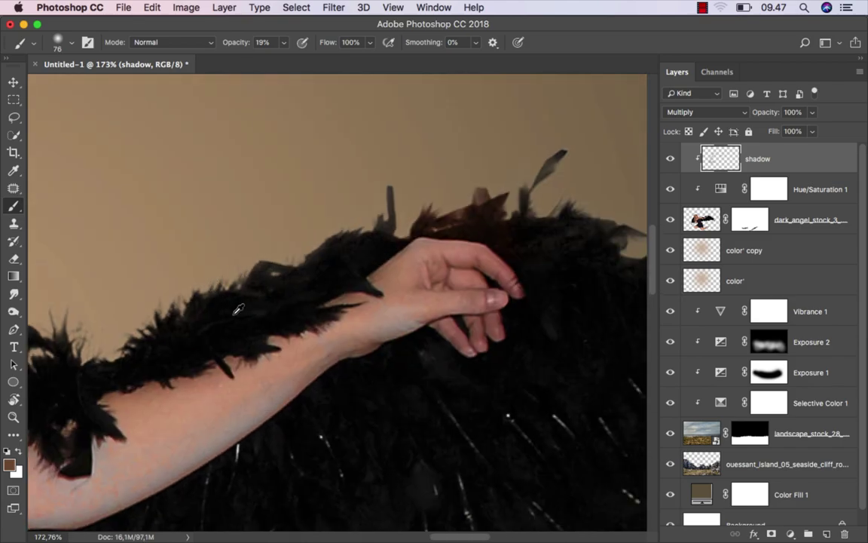
drag(513, 180, 320, 187)
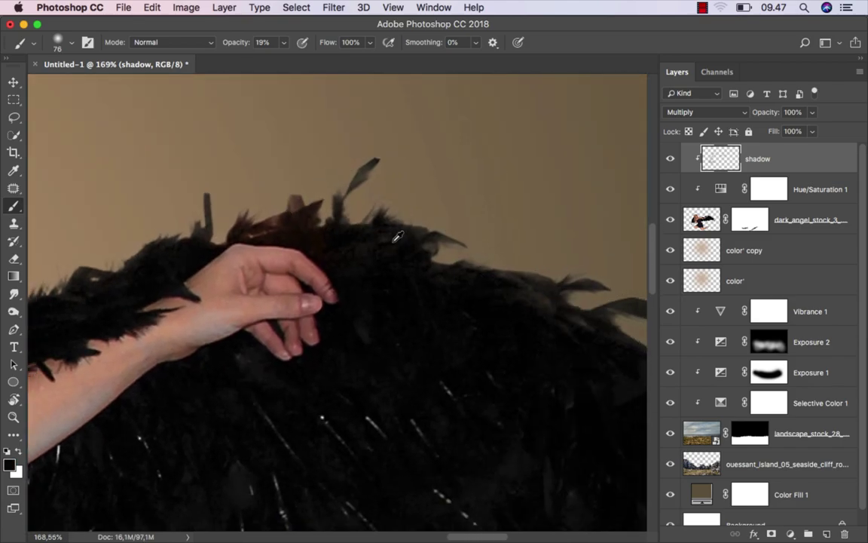
scroll(397, 237, down, 5)
drag(431, 248, 463, 248)
drag(581, 320, 422, 237)
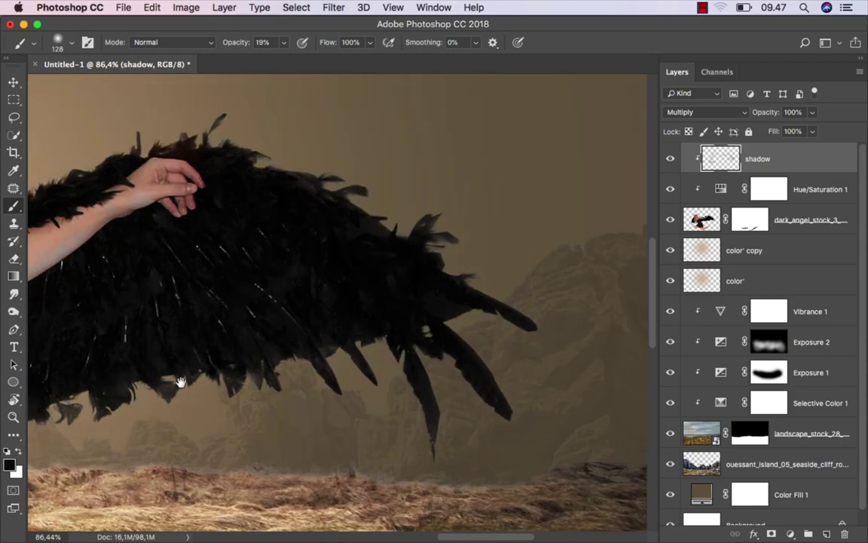
- Sample a dark grass colour and paint a soft shadow under the bent knee
drag(181, 382, 392, 321)
drag(307, 266, 362, 223)
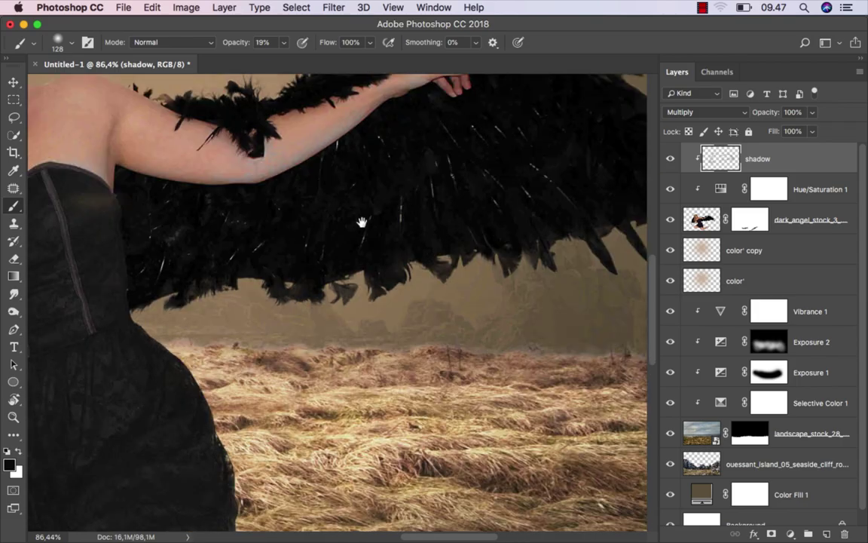
scroll(361, 222, down, 5)
scroll(387, 257, down, 1)
scroll(411, 300, up, 2)
scroll(374, 330, up, 1)
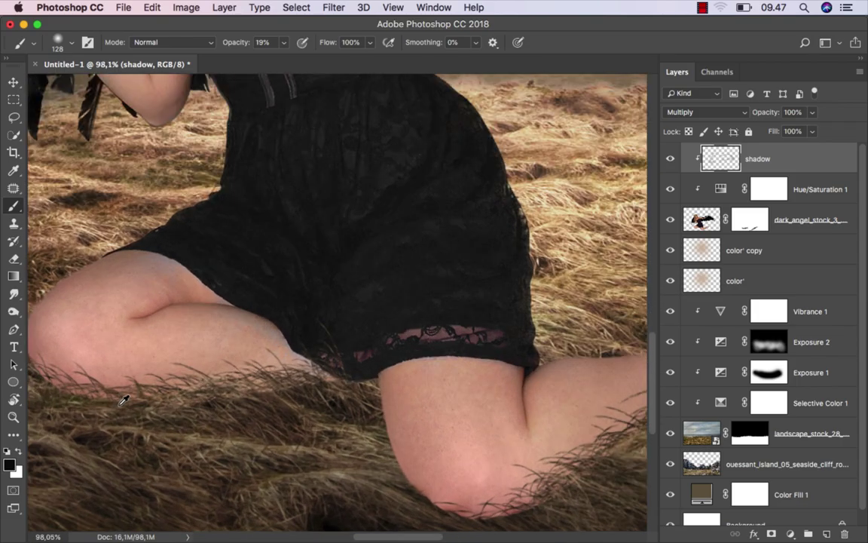
scroll(124, 400, up, 3)
scroll(186, 388, left, 3)
alt+click(518, 379)
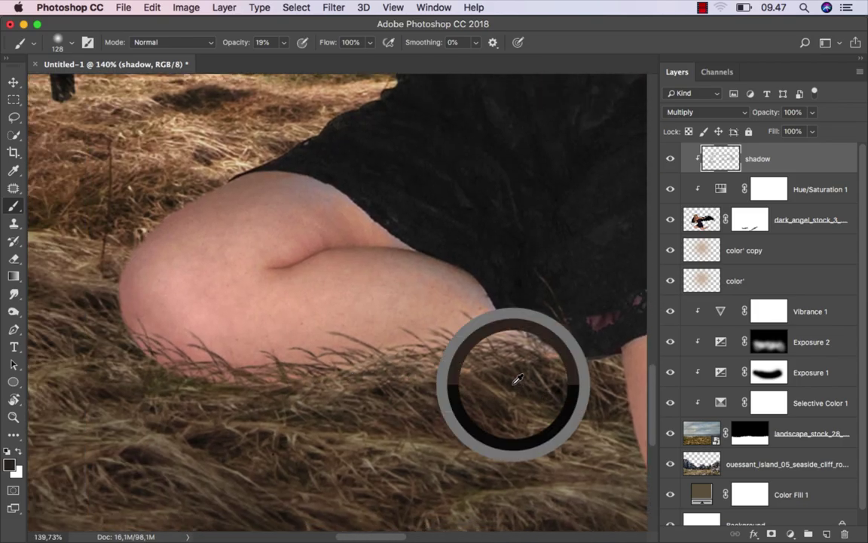
mouse_move(495, 359)
mouse_down()
mouse_move(126, 364)
mouse_move(537, 362)
mouse_move(261, 387)
mouse_move(203, 403)
mouse_up()
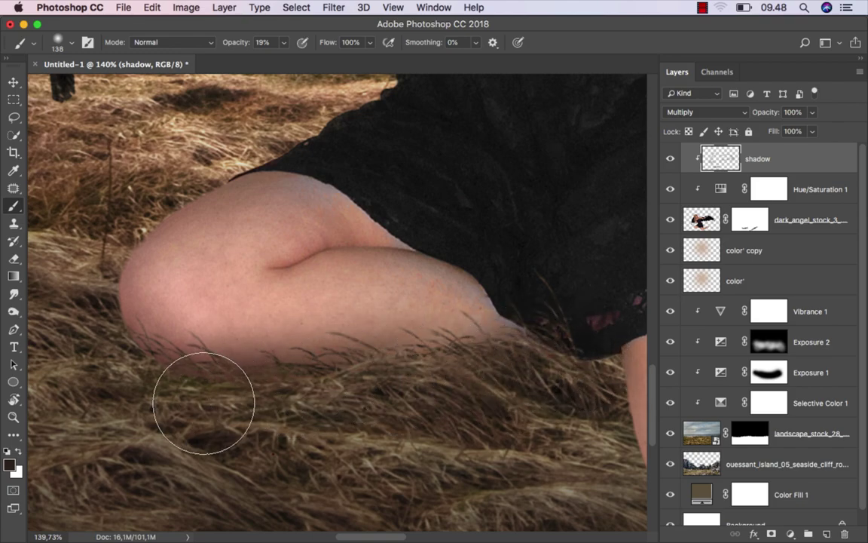
- With a smaller brush, darken the grass under the calf, along the leg and below the knee
scroll(306, 382, down, 3)
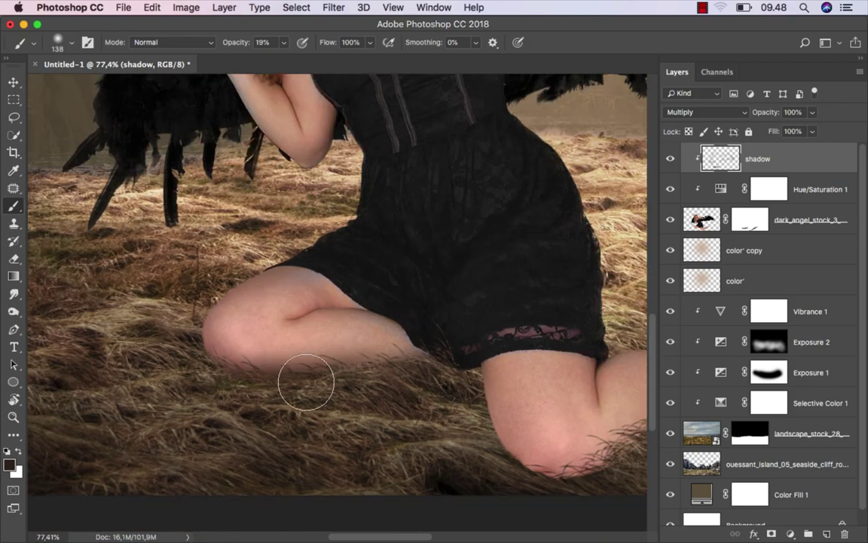
drag(305, 382, 174, 392)
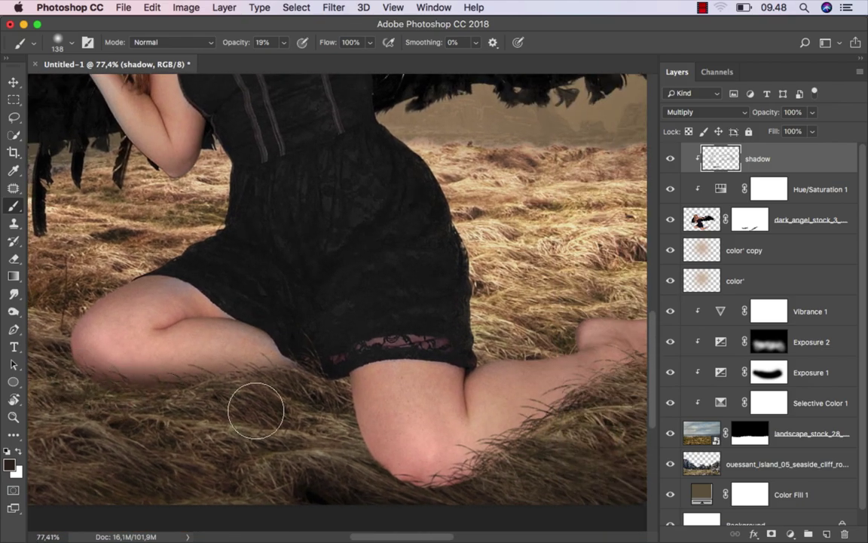
scroll(300, 382, right, 3)
scroll(510, 306, down, 3)
scroll(537, 265, up, 3)
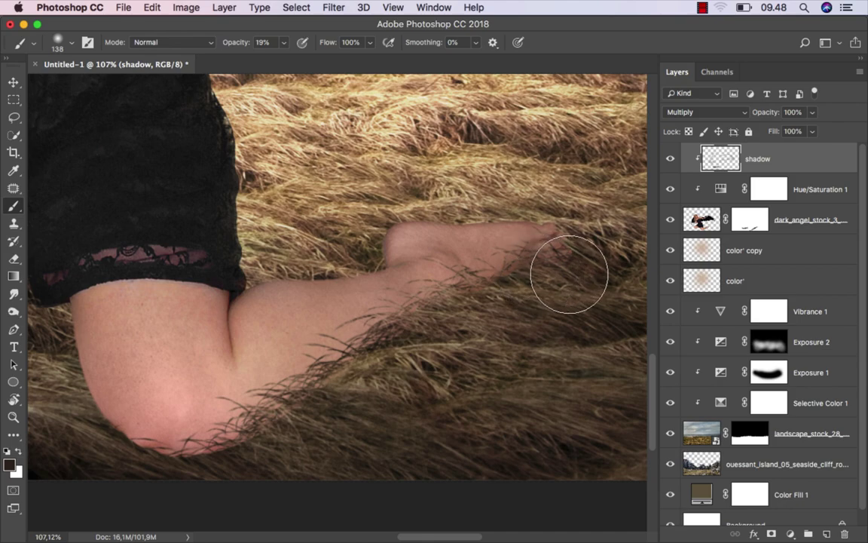
mouse_move(569, 274)
mouse_down()
mouse_move(485, 307)
mouse_move(561, 281)
mouse_up()
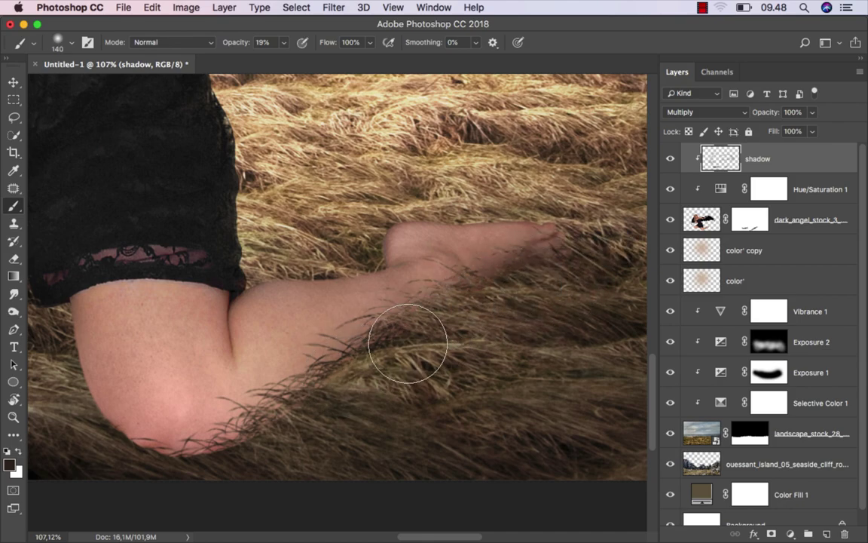
drag(408, 343, 459, 312)
drag(325, 399, 188, 422)
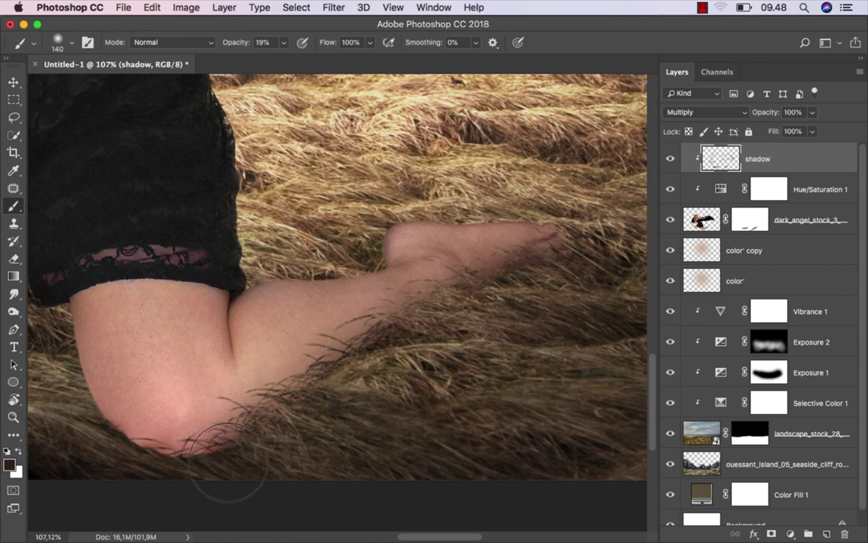
scroll(235, 430, down, 1)
scroll(236, 430, down, 5)
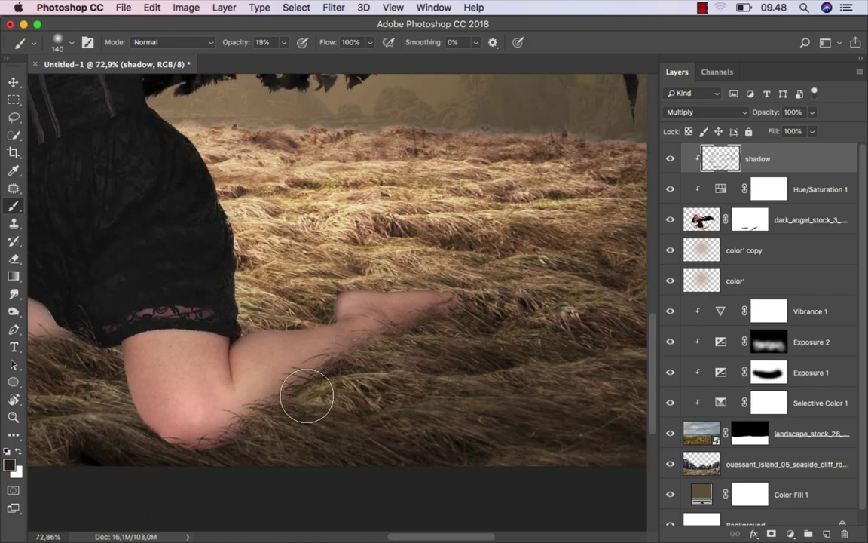
scroll(306, 397, left, 3)
mouse_move(391, 397)
mouse_down()
mouse_move(340, 404)
mouse_move(401, 411)
mouse_move(325, 395)
mouse_up()
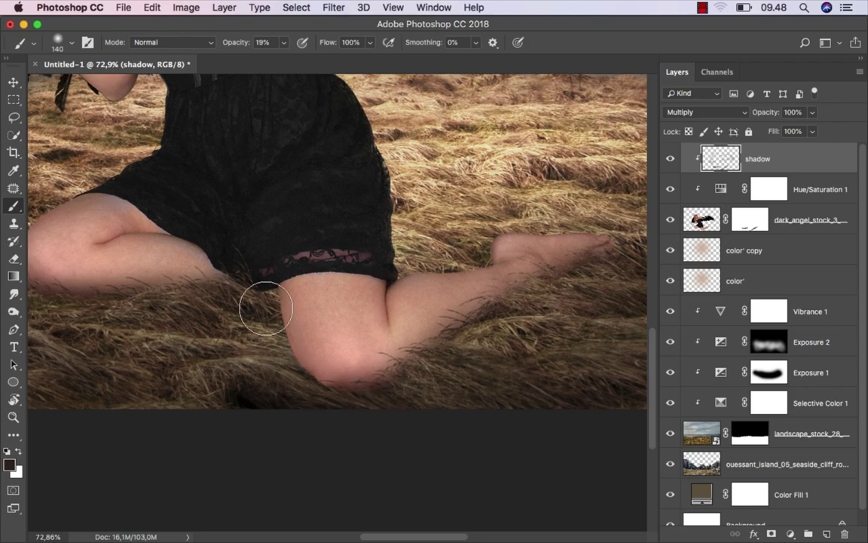
scroll(360, 317, down, 5)
scroll(365, 321, down, 2)
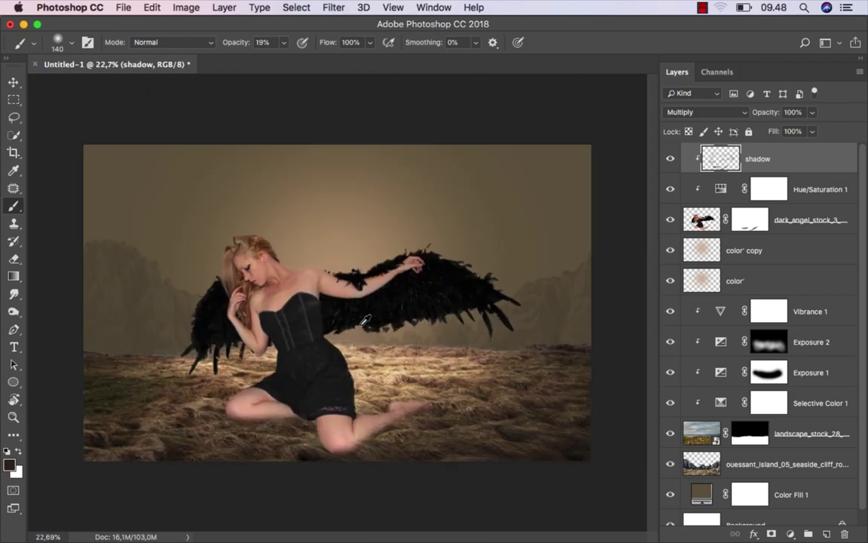
scroll(530, 316, up, 2)
- Add a Selective Color adjustment clipped to the angel, with Reds Cyan at +20
click(671, 164)
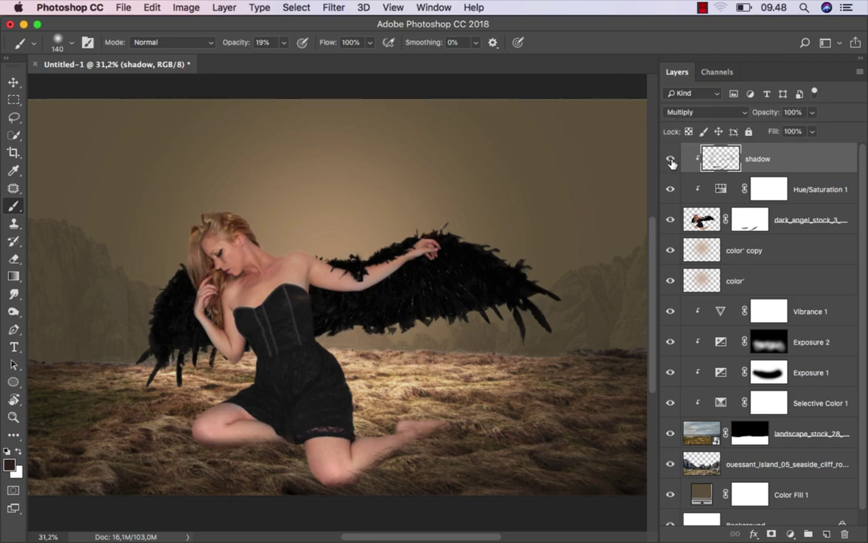
key(v)
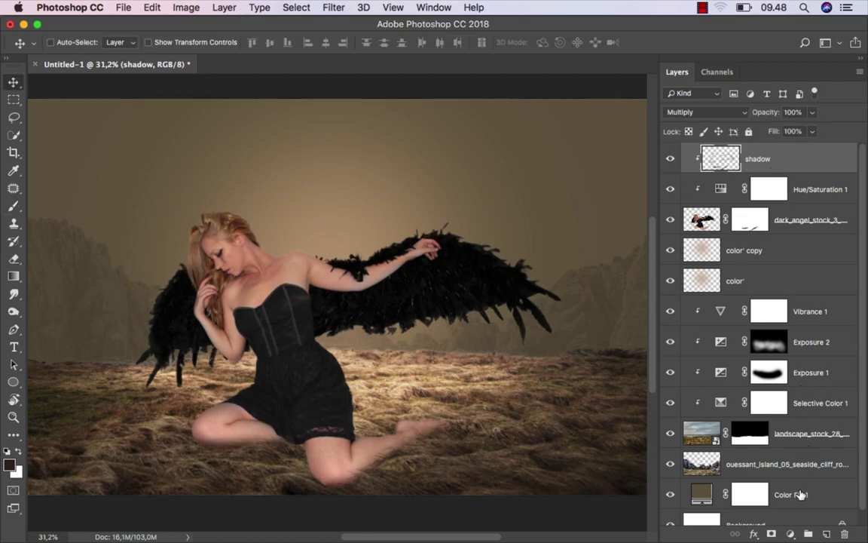
click(790, 533)
click(731, 505)
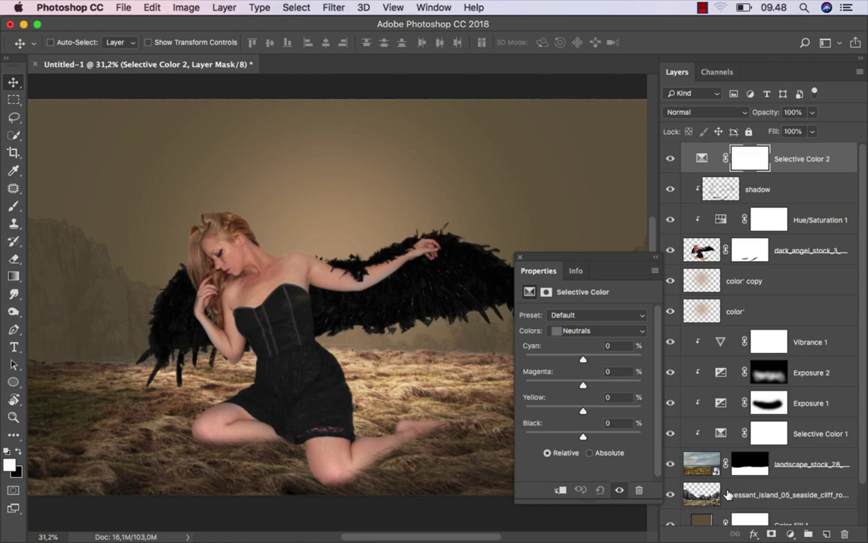
click(562, 494)
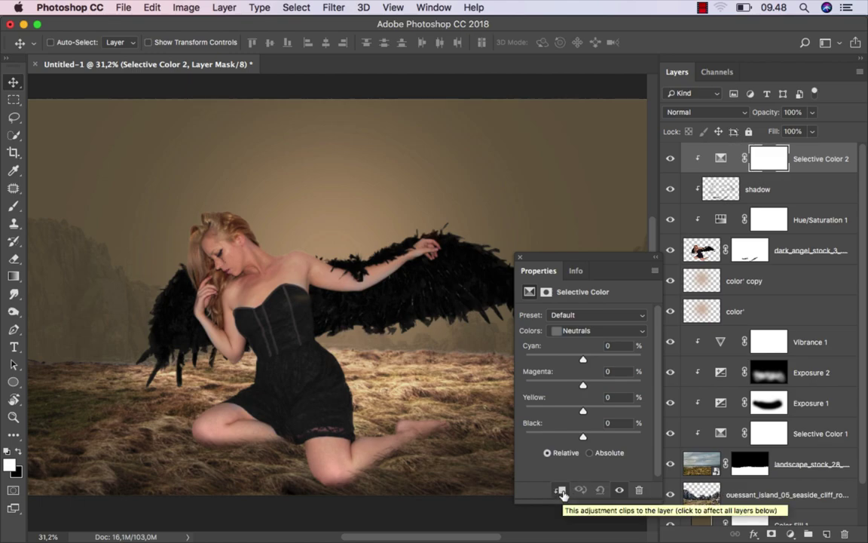
click(588, 330)
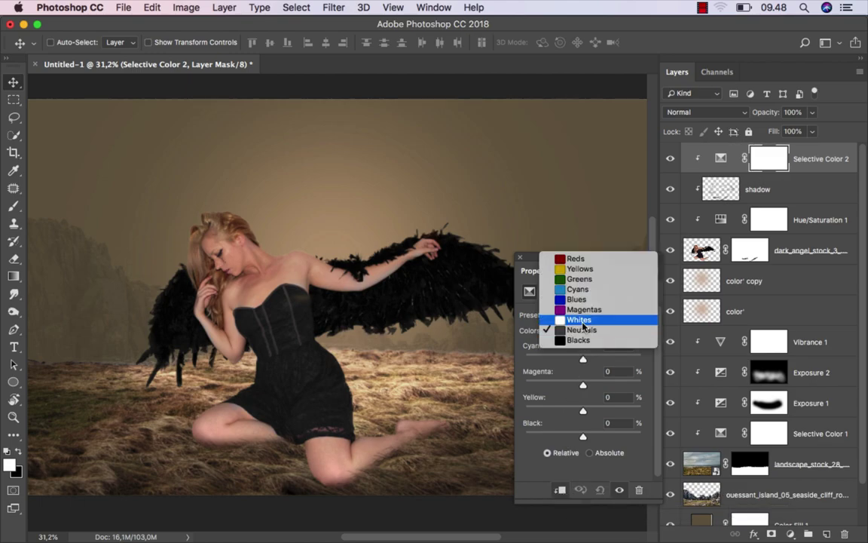
click(587, 260)
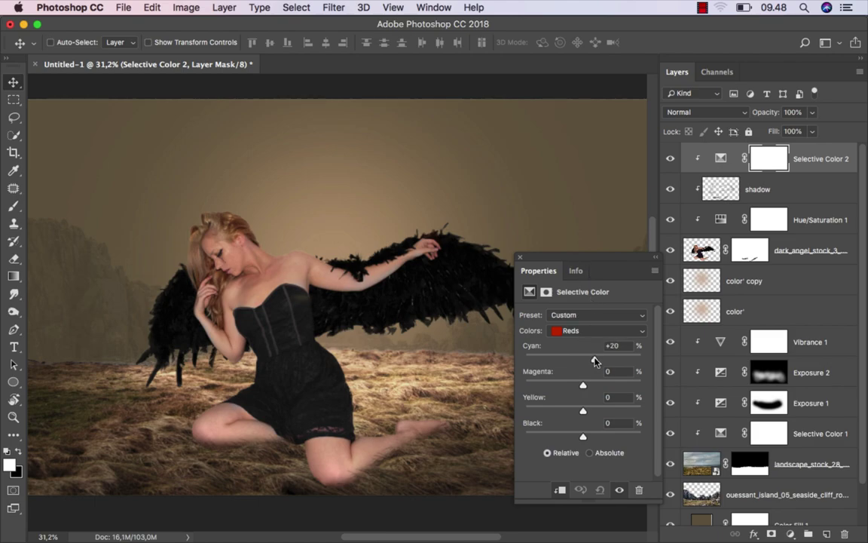
drag(596, 361, 601, 361)
- Set Neutrals to Cyan +6 and Black +5, compare before and after, and close Properties
click(585, 332)
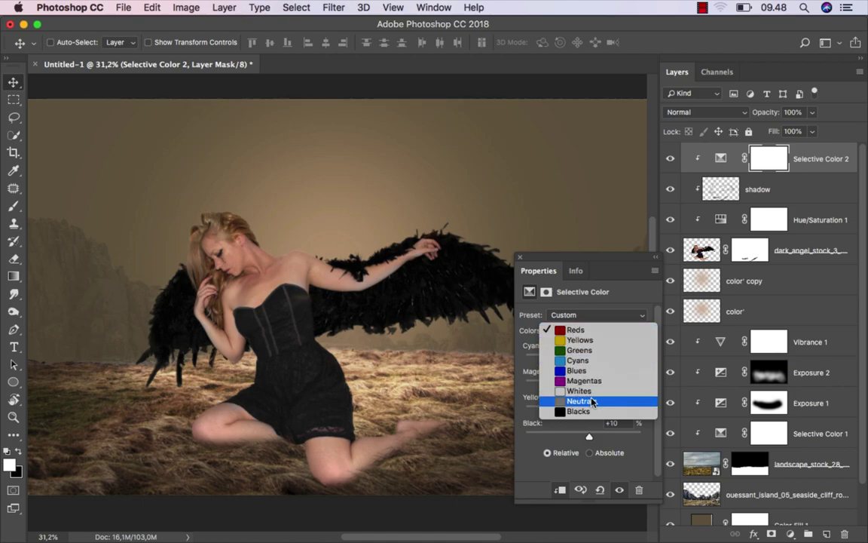
click(592, 402)
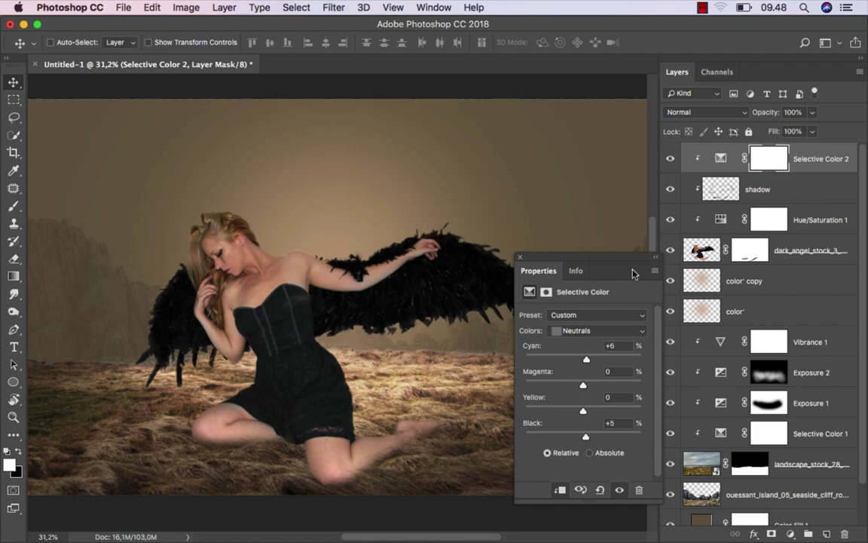
click(668, 157)
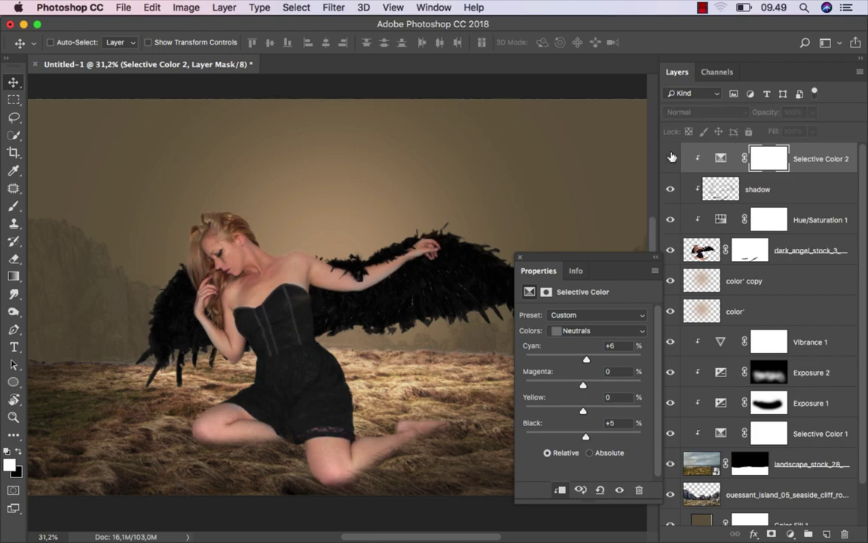
click(520, 258)
click(724, 152)
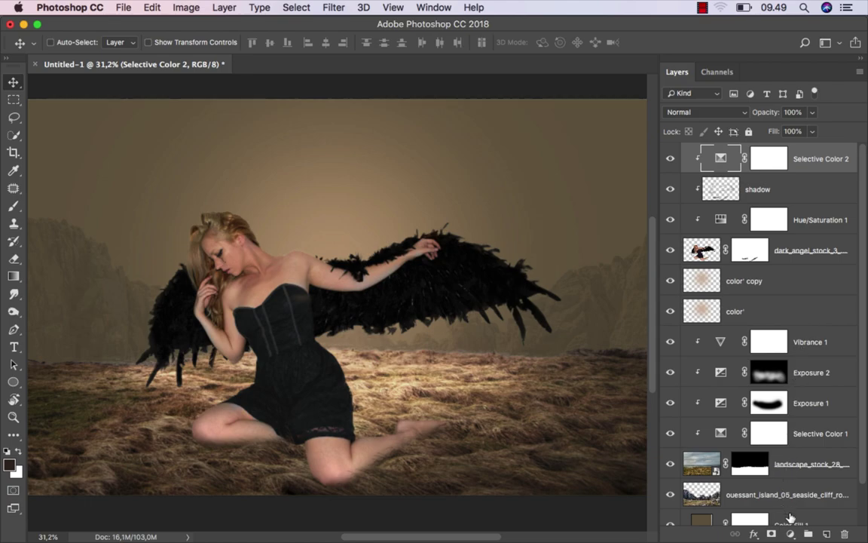
click(791, 533)
key(Escape)
- Clip Curves to the angel with a darkening curve, white output 218, and an inverted mask
click(561, 490)
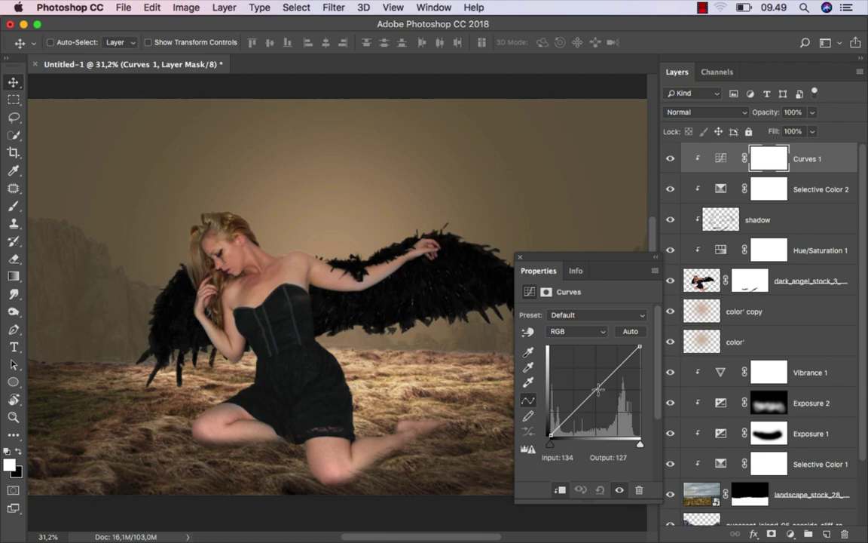
drag(597, 389, 604, 400)
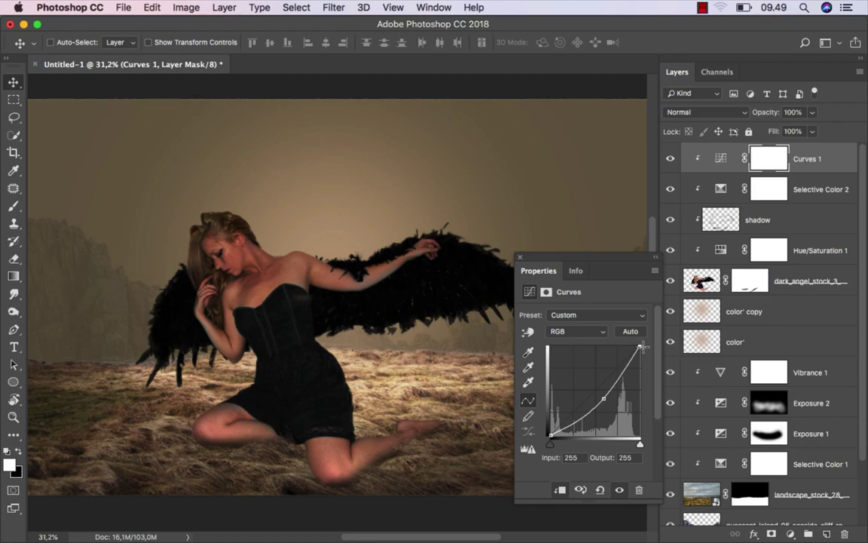
drag(643, 346, 641, 360)
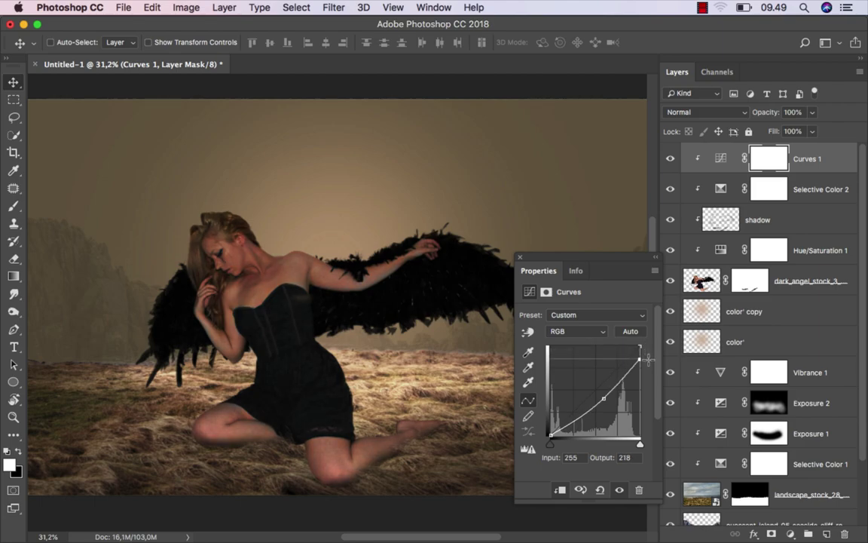
click(521, 256)
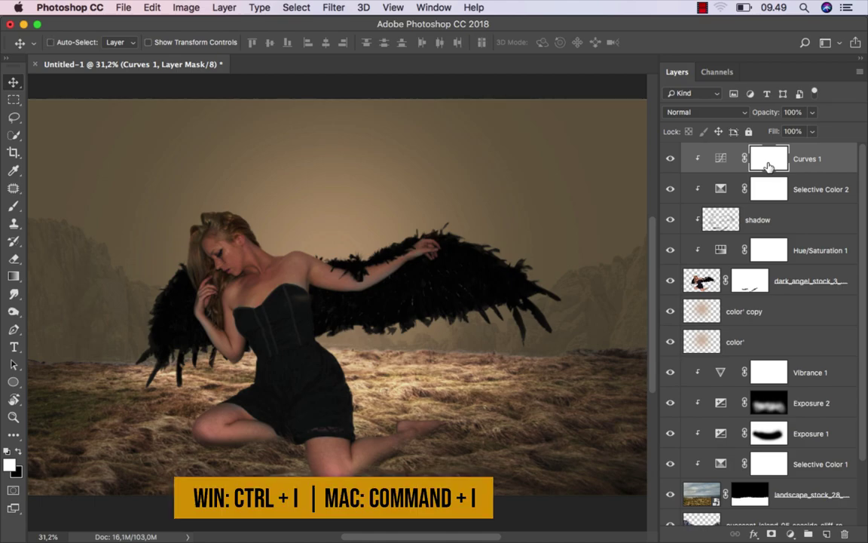
key(super+i)
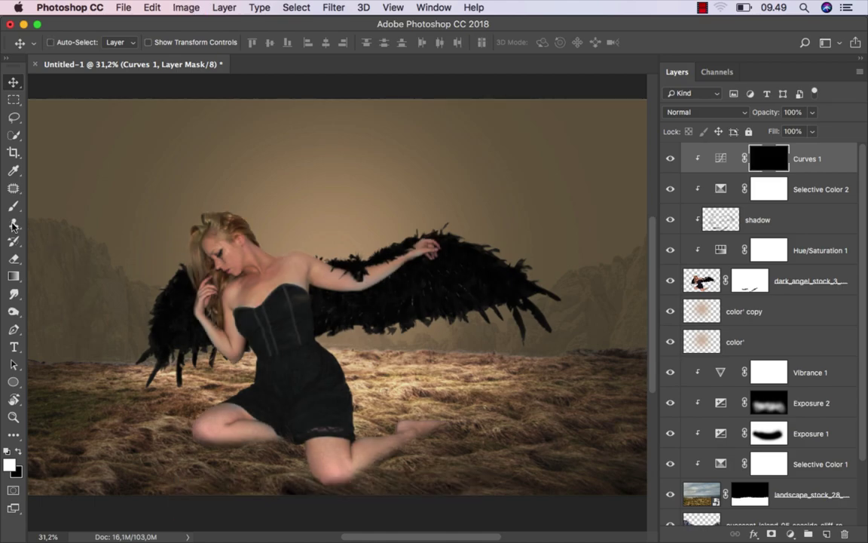
- Paint darkening onto the thigh through the Curves 1 mask, enlarging the brush
click(14, 206)
click(68, 186)
scroll(203, 416, up, 2)
scroll(226, 414, up, 3)
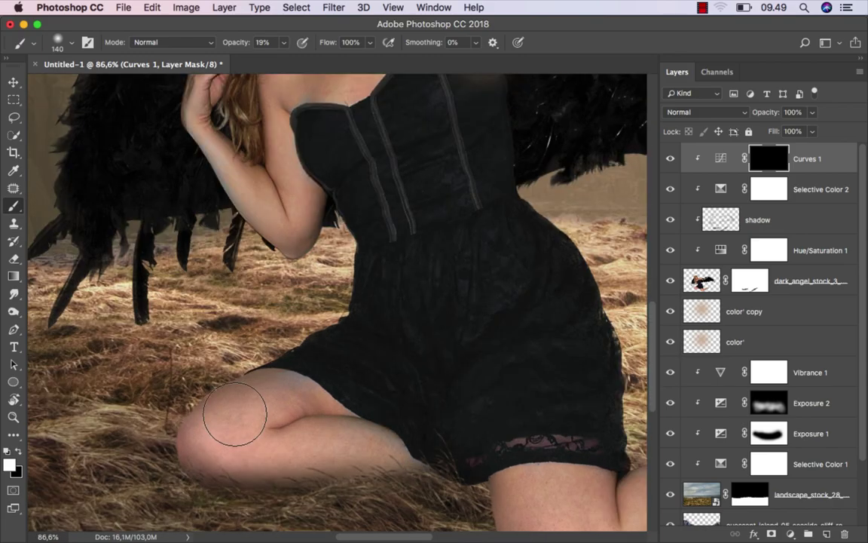
scroll(234, 414, down, 2)
mouse_move(210, 414)
mouse_down()
mouse_move(329, 432)
mouse_move(422, 413)
mouse_move(343, 339)
mouse_up()
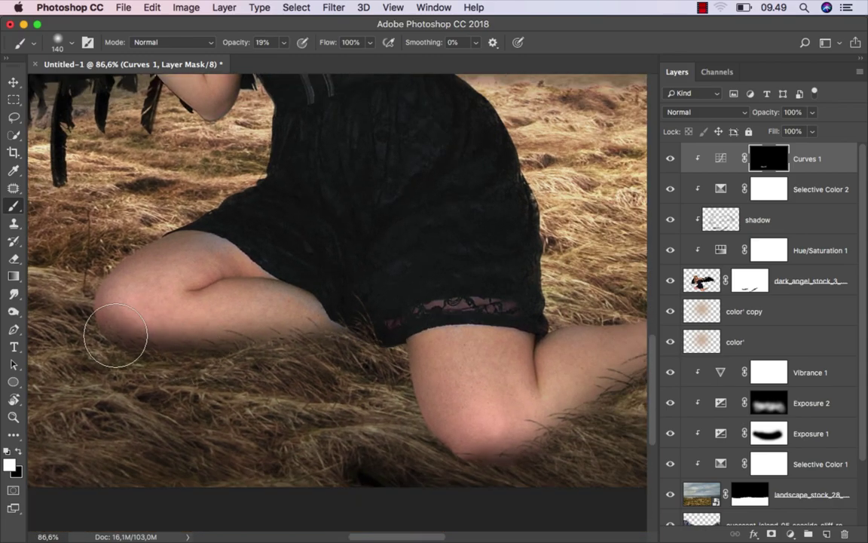
drag(248, 345, 319, 333)
mouse_move(237, 310)
mouse_down()
mouse_move(249, 300)
mouse_move(226, 300)
mouse_up()
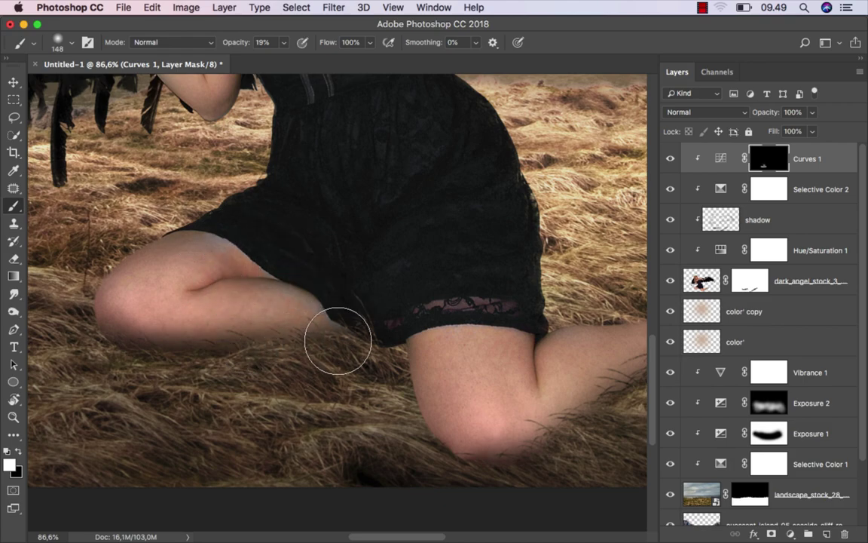
- Darken the knee, calf, foot and extended arm through the mask, then zoom out
scroll(338, 342, down, 5)
scroll(337, 341, right, 5)
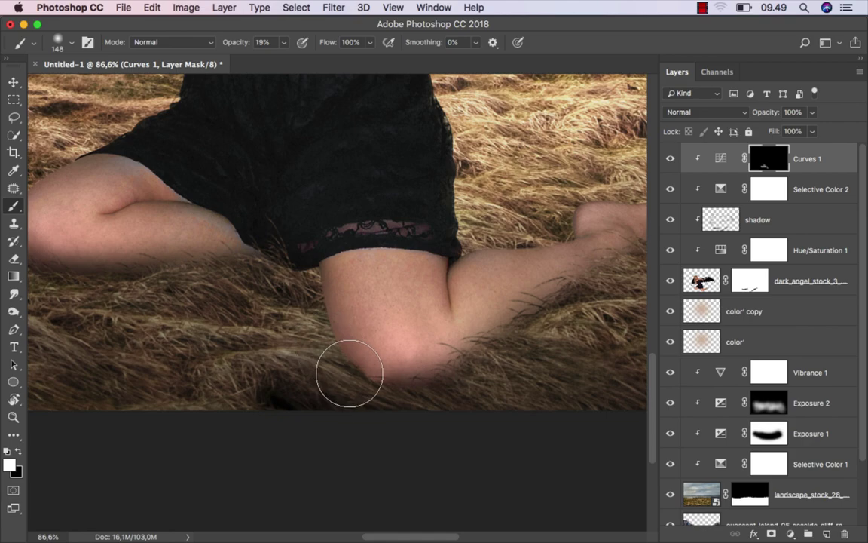
mouse_move(349, 373)
mouse_down()
mouse_move(475, 354)
mouse_move(352, 350)
mouse_up()
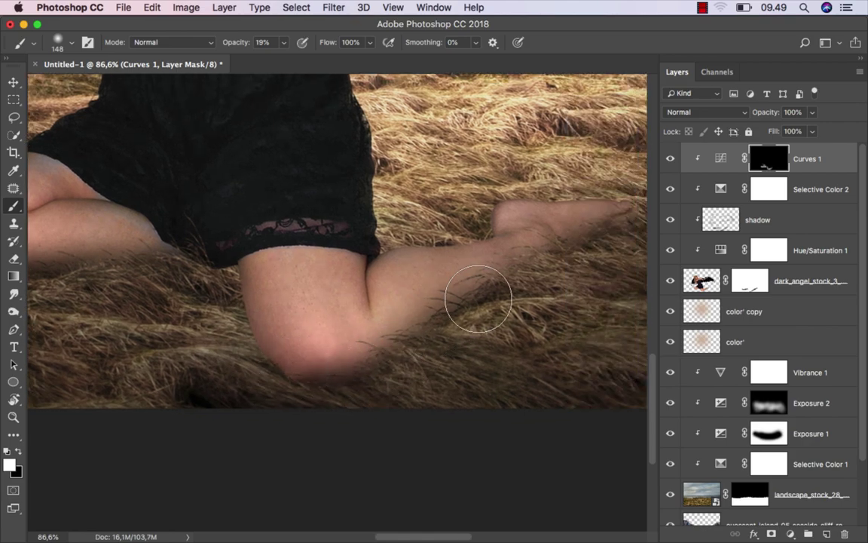
mouse_move(479, 299)
mouse_down()
mouse_move(547, 262)
mouse_move(444, 306)
mouse_move(368, 368)
mouse_move(260, 345)
mouse_move(243, 281)
mouse_move(261, 275)
mouse_move(242, 290)
mouse_move(193, 244)
mouse_up()
scroll(390, 465, up, 5)
alt+scroll(393, 459, down, 2)
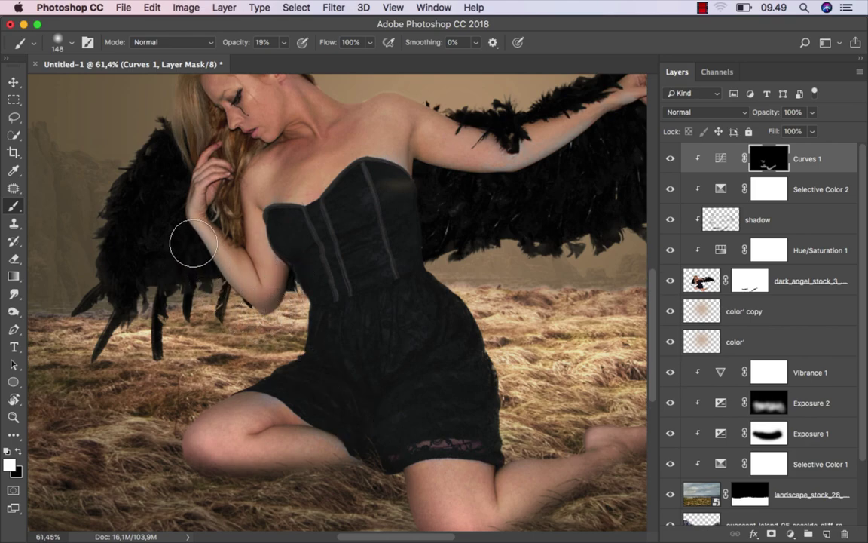
drag(343, 272, 177, 386)
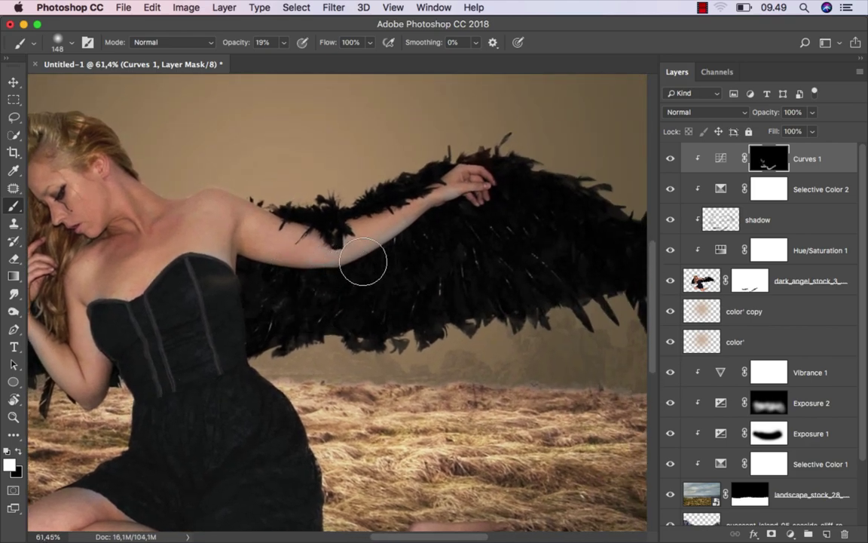
mouse_move(363, 262)
mouse_down()
mouse_move(461, 206)
mouse_move(364, 257)
mouse_move(283, 265)
mouse_up()
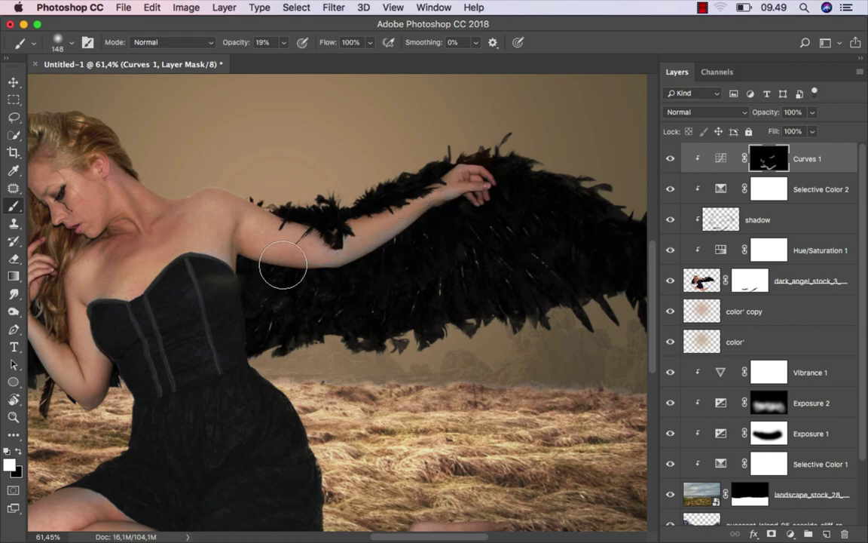
alt+scroll(377, 324, down, 2)
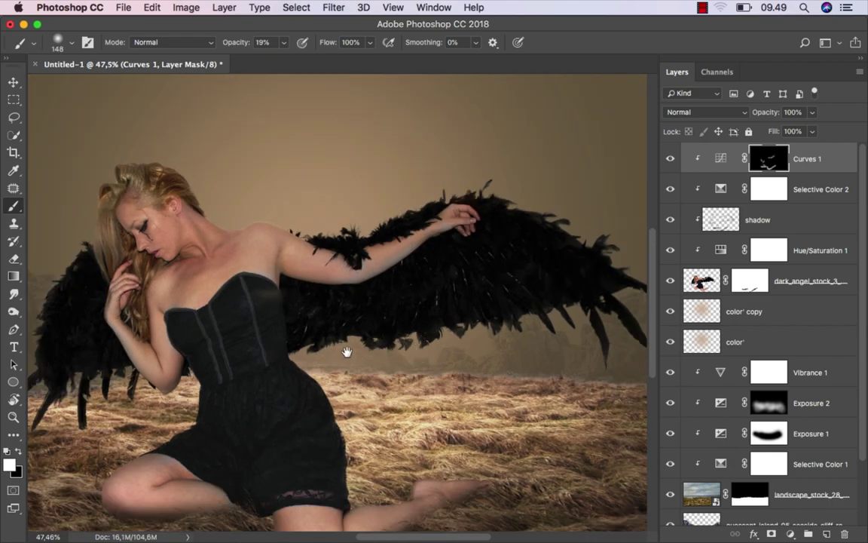
drag(347, 352, 378, 334)
alt+scroll(378, 334, down, 3)
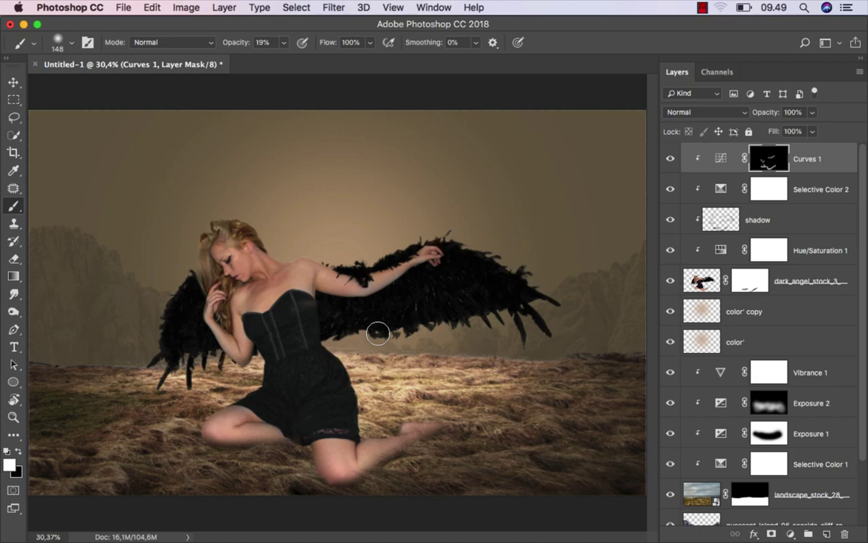
- Add a clipped Vibrance adjustment with Saturation -29 and target its layer thumbnail
key(v)
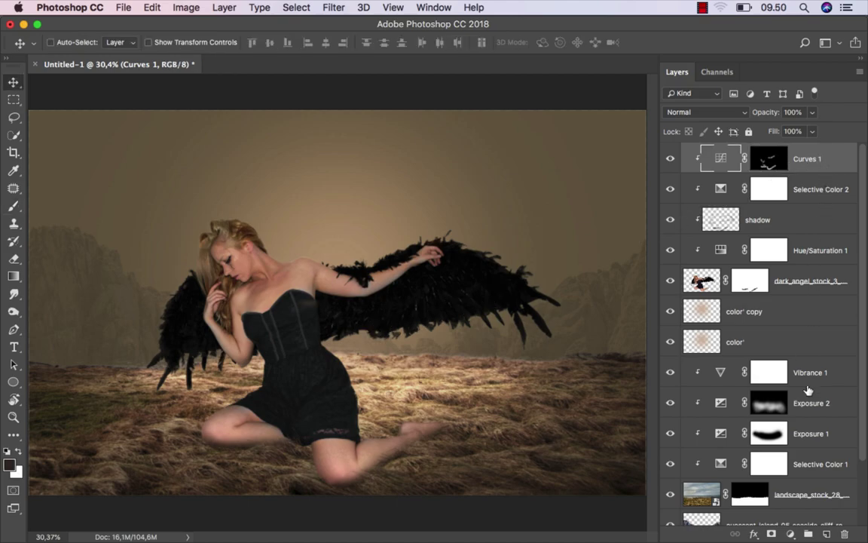
click(791, 531)
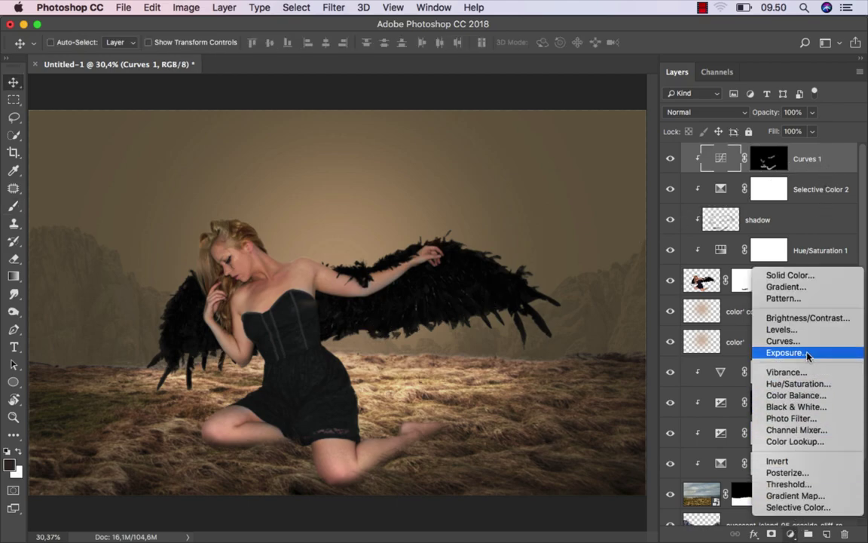
click(804, 372)
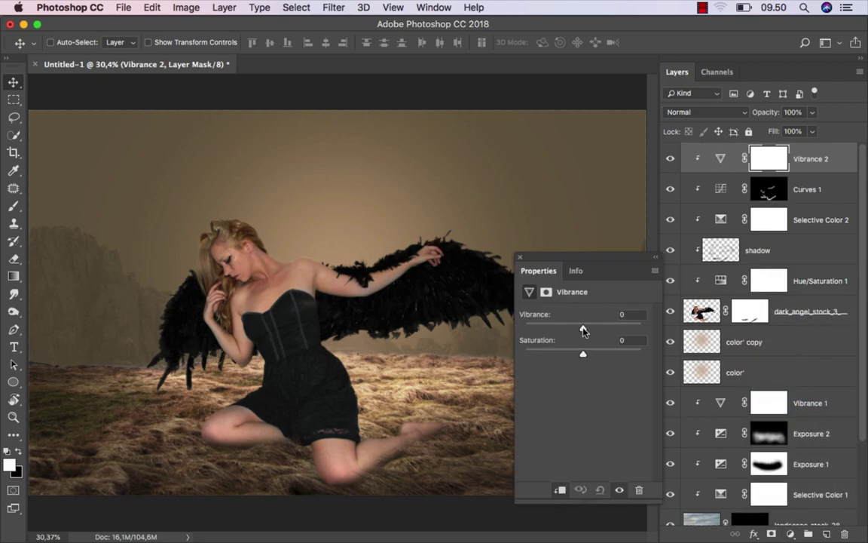
drag(575, 349, 565, 354)
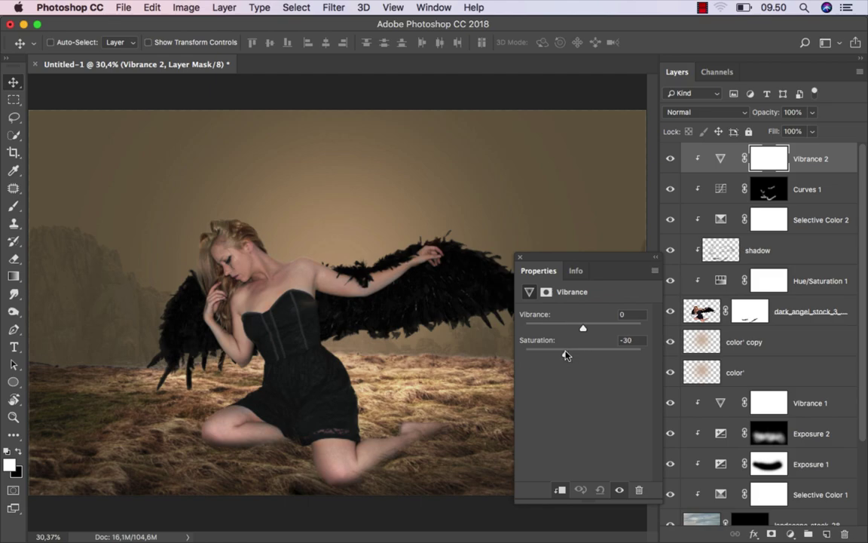
click(519, 258)
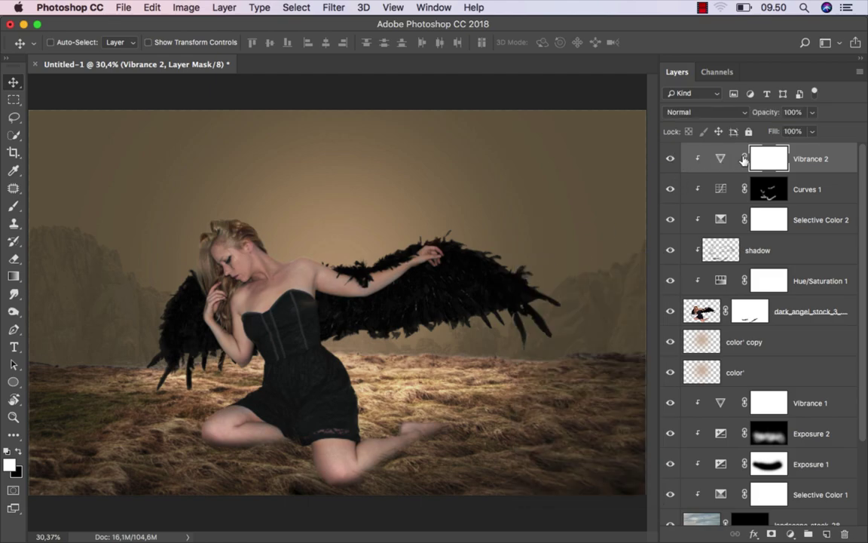
key(super+2)
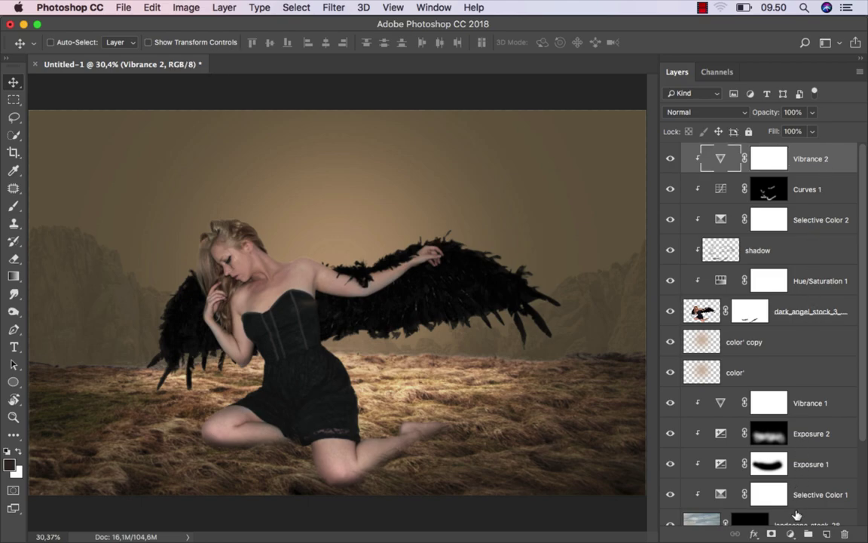
click(790, 534)
- Clip an Exposure adjustment at Exposure -1.47 and Gamma 0.95, with its mask inverted
click(799, 352)
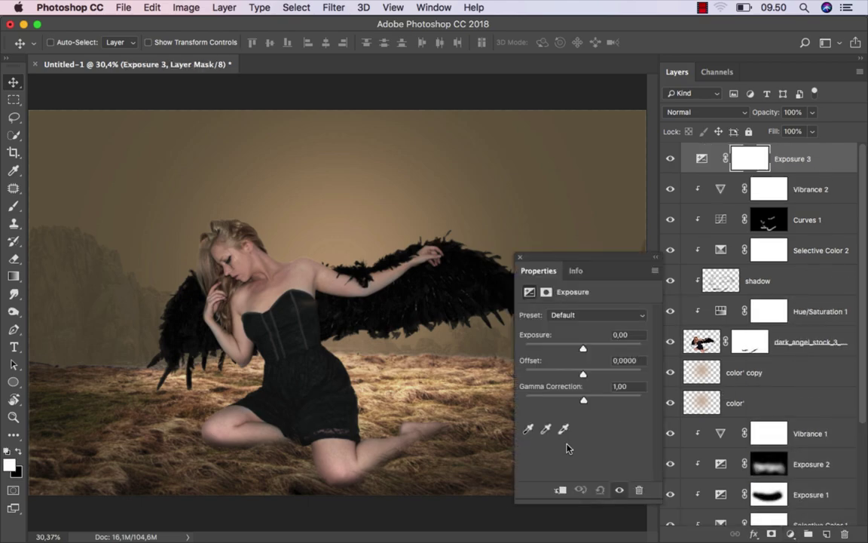
click(560, 491)
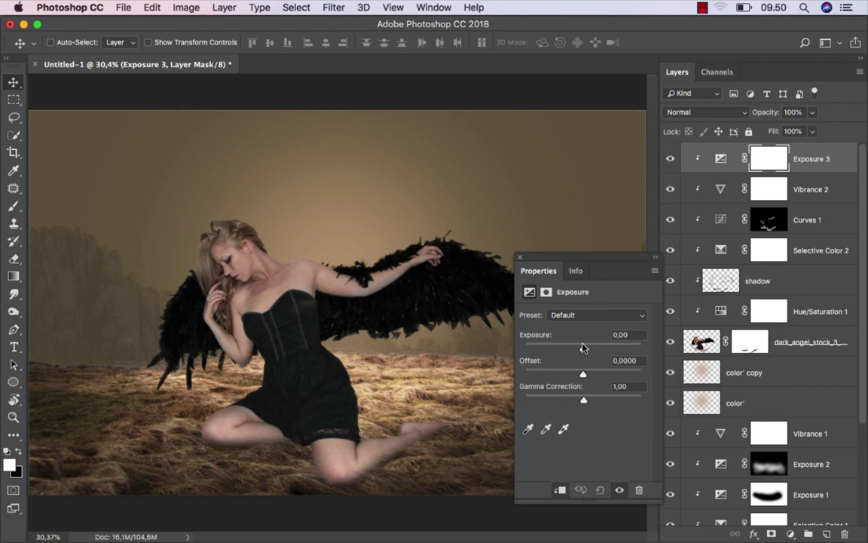
drag(582, 347, 570, 348)
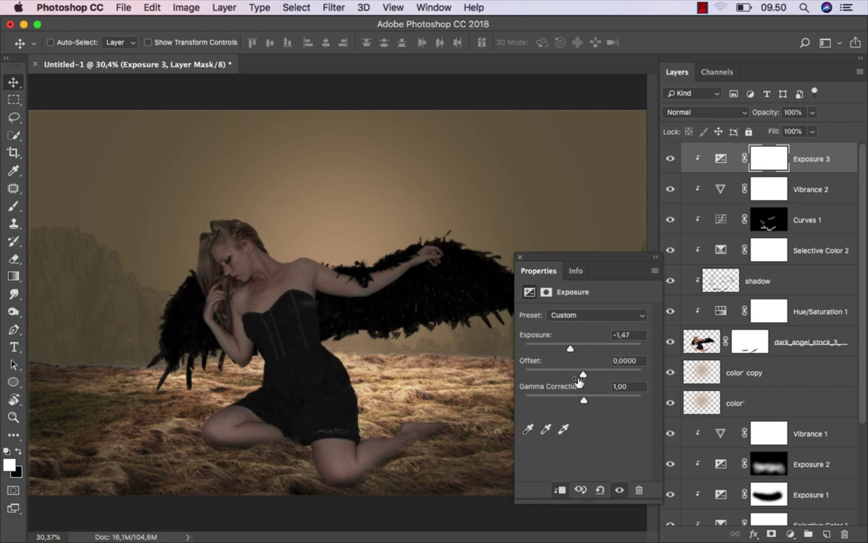
drag(584, 403, 587, 403)
click(520, 258)
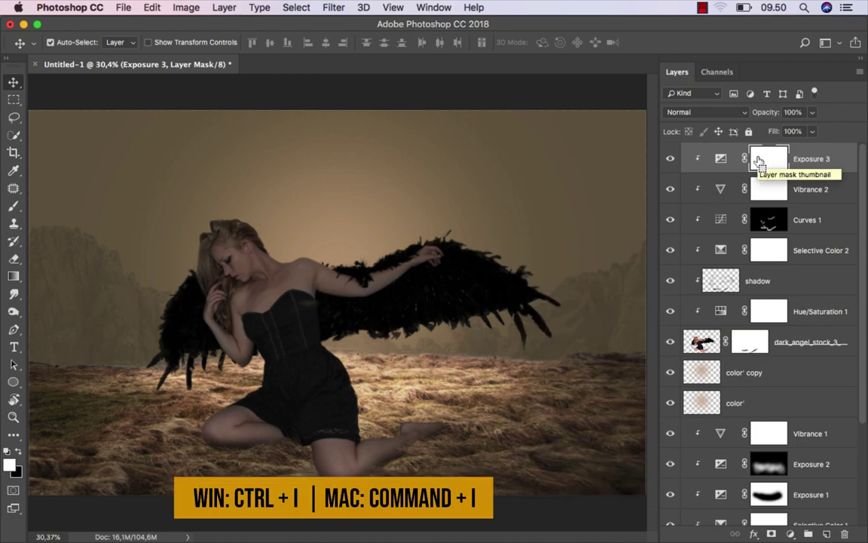
key(super+i)
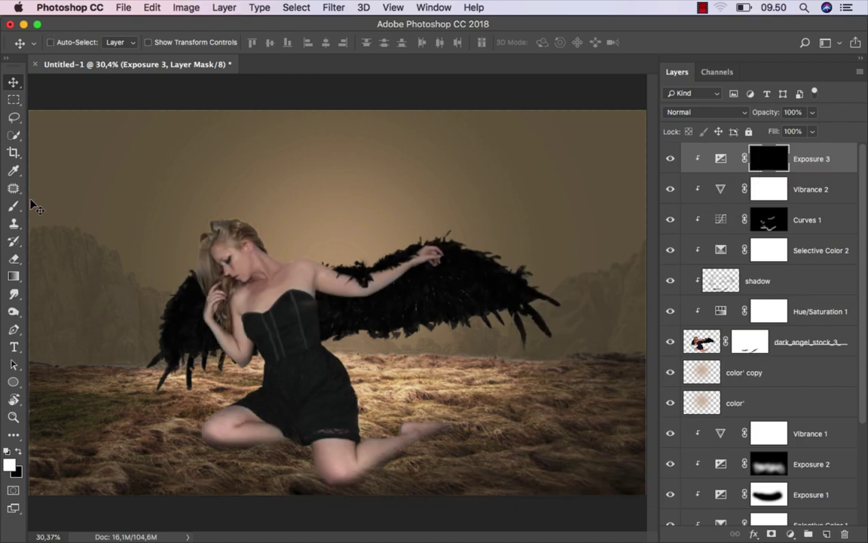
click(14, 205)
- Paint Exposure 3 darkening onto the hand, forearm, arm underside and wing behind the hair
scroll(351, 365, up, 5)
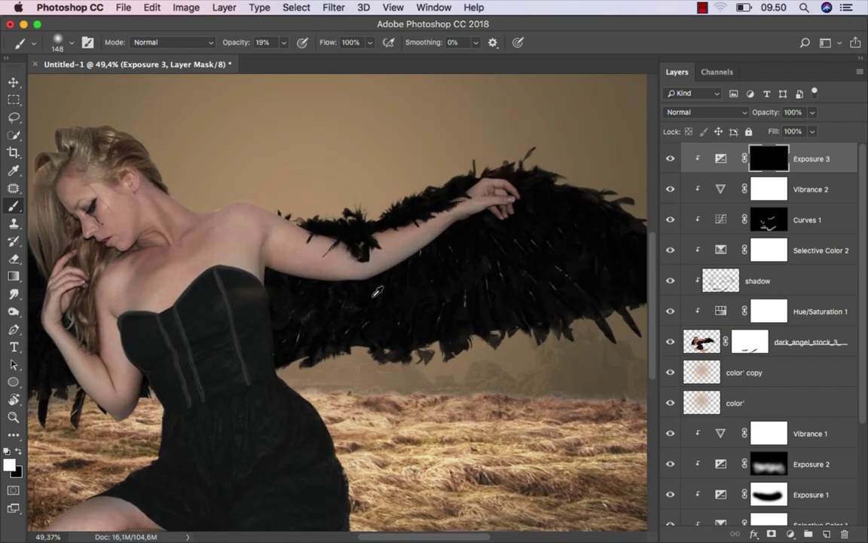
scroll(301, 316, right, 3)
drag(235, 307, 479, 244)
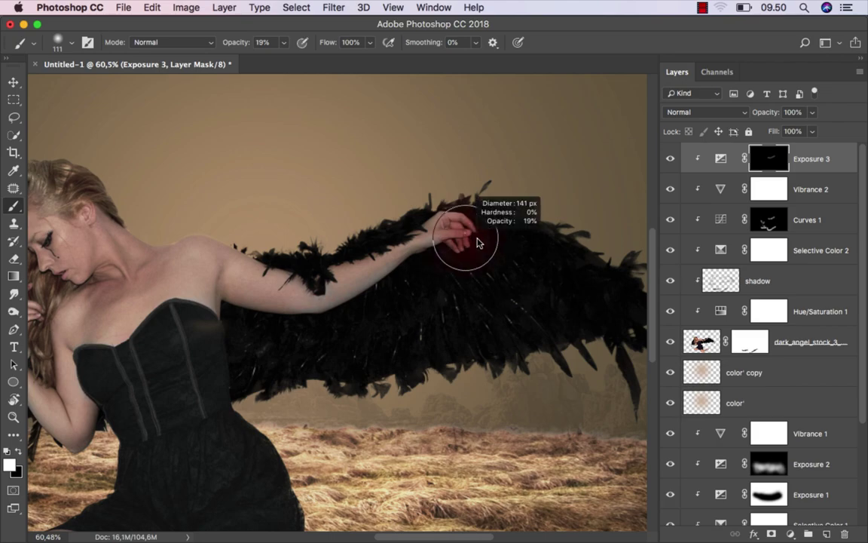
drag(351, 303, 226, 258)
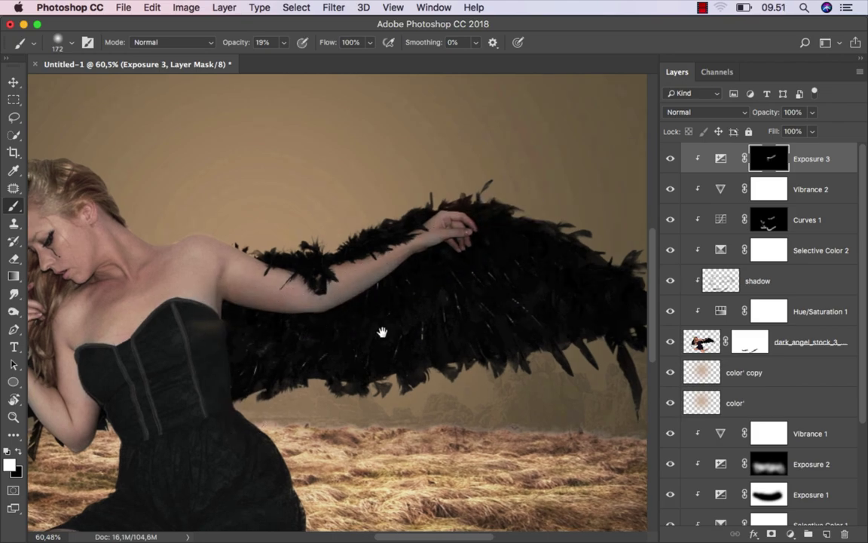
scroll(382, 332, left, 5)
scroll(381, 332, down, 2)
mouse_move(289, 382)
mouse_down()
mouse_move(228, 329)
mouse_move(205, 264)
mouse_up()
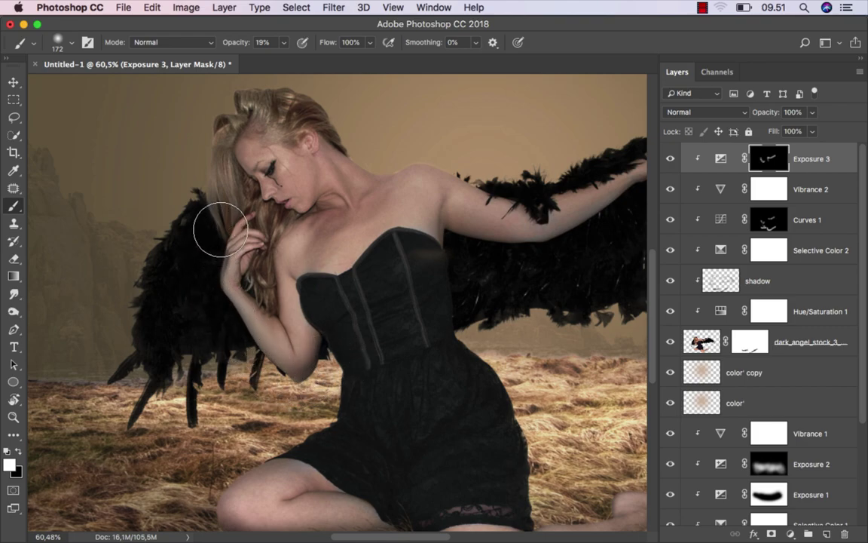
- Shade the thighs and knees with a 118 px brush and toggle Exposure 3 to compare
drag(313, 390, 309, 256)
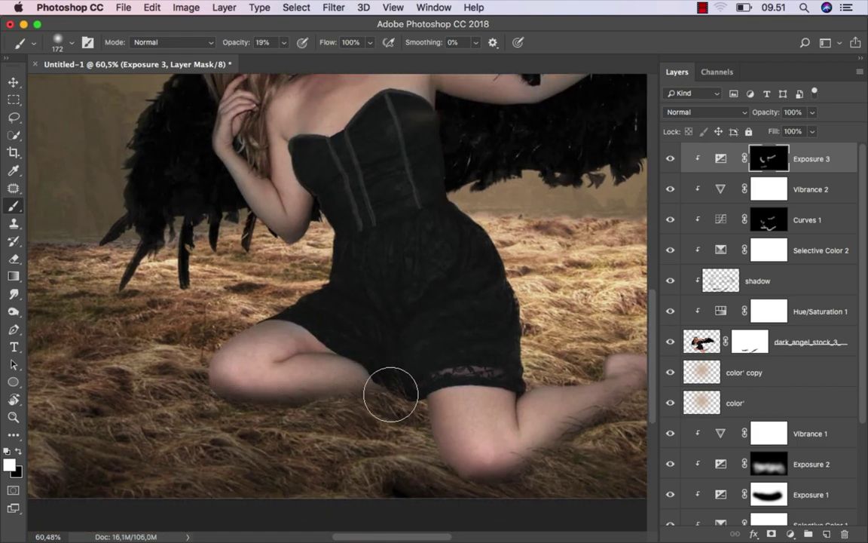
drag(315, 369, 248, 339)
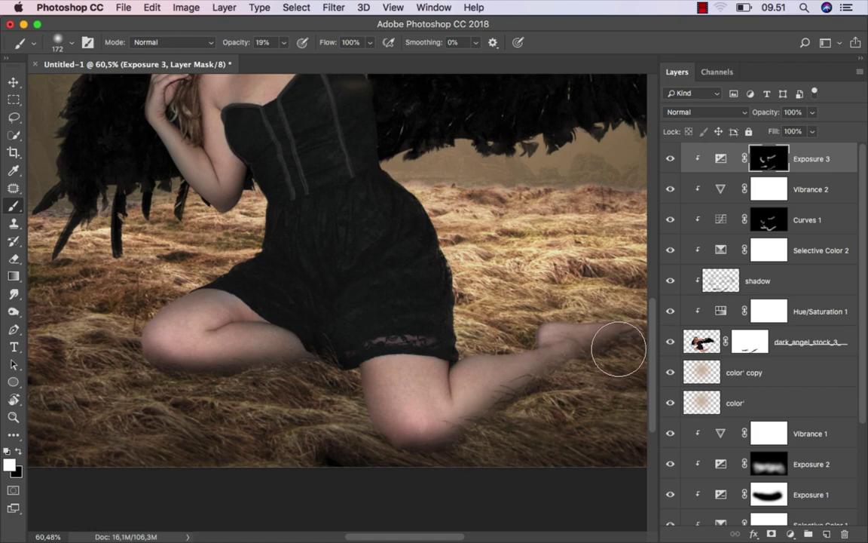
scroll(486, 350, down, 3)
scroll(480, 341, up, 2)
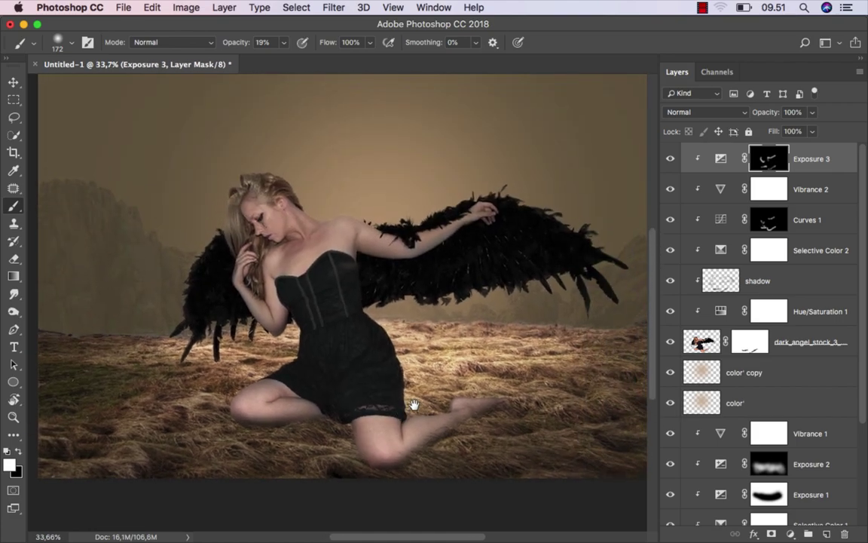
scroll(270, 255, up, 3)
drag(270, 255, 266, 217)
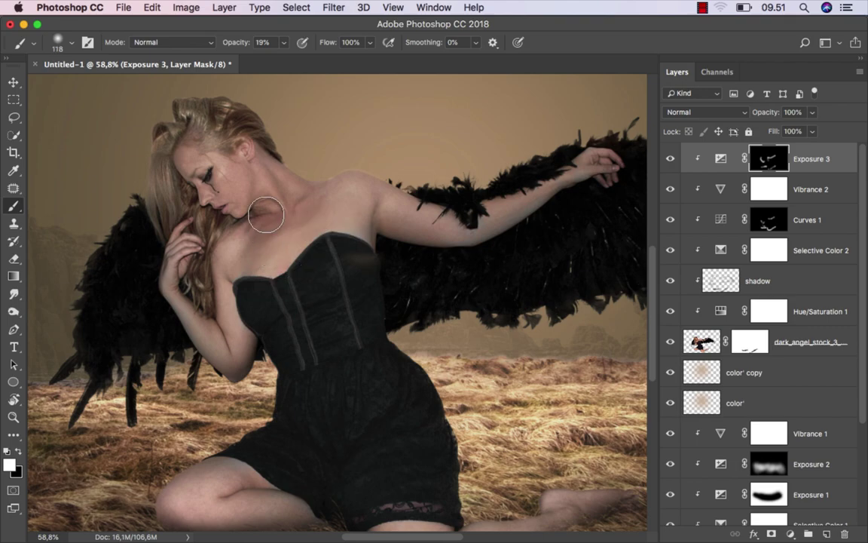
click(671, 158)
scroll(336, 315, down, 3)
scroll(336, 315, up, 1)
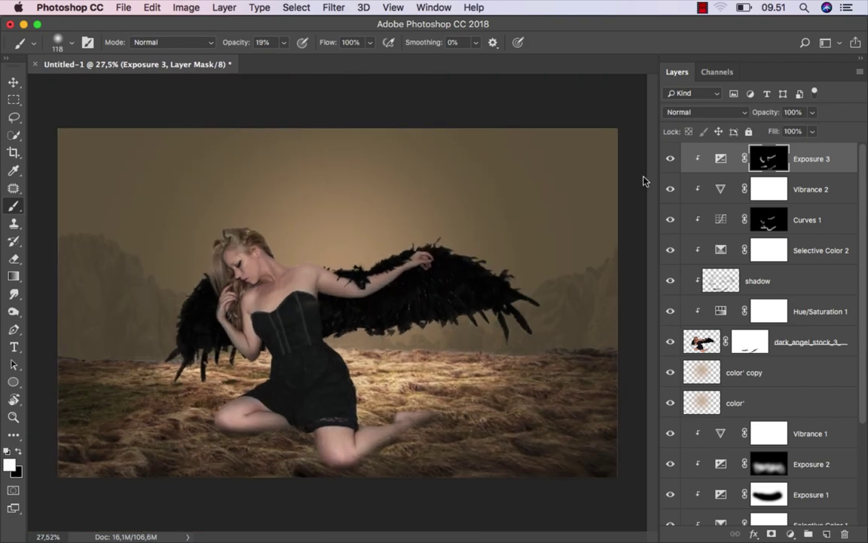
click(670, 158)
click(670, 158)
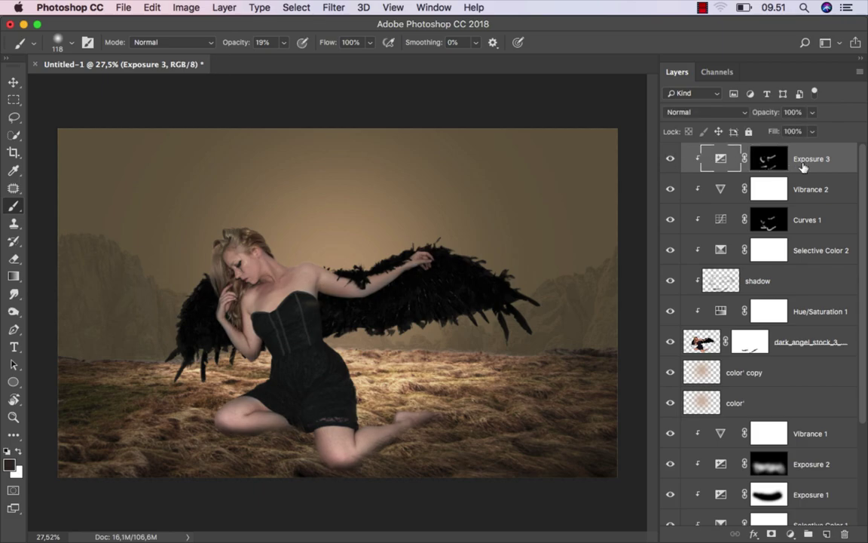
- Open Blending Options for the dark angel layer and enable Inner Shadow
key(v)
click(795, 339)
right_click(795, 337)
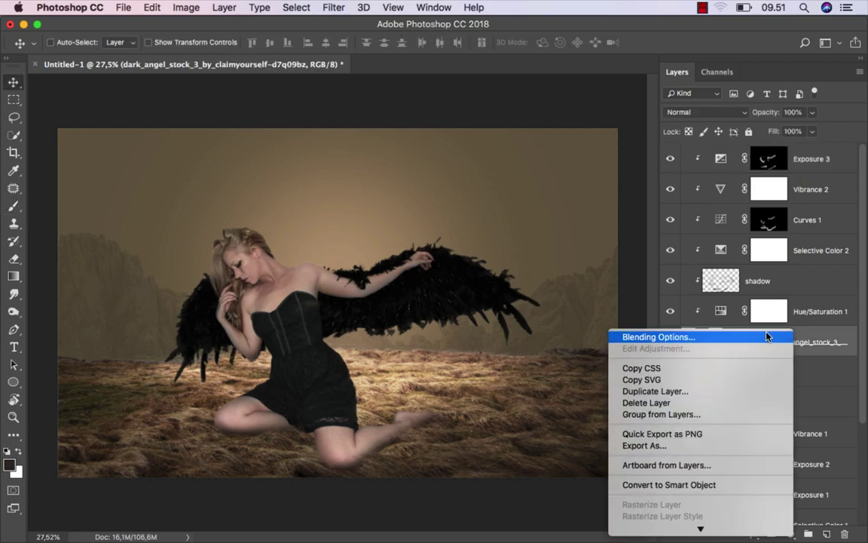
click(766, 336)
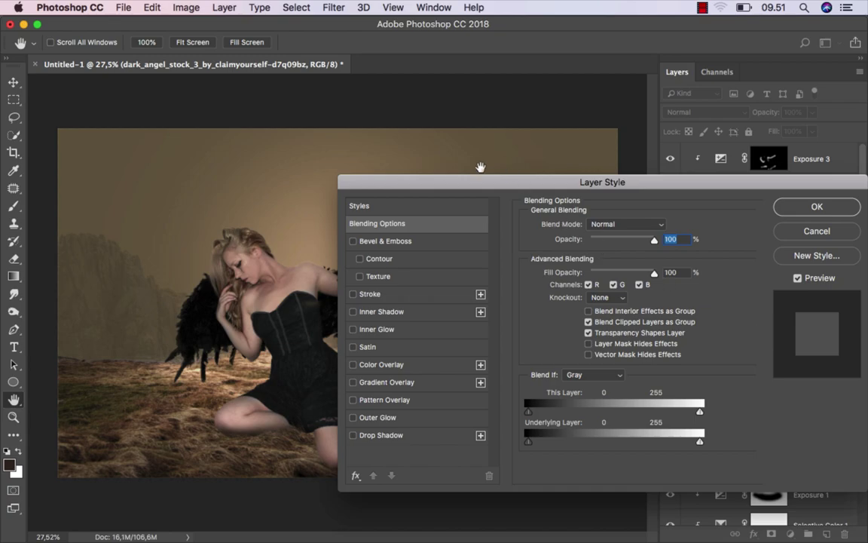
drag(457, 184, 552, 176)
click(450, 304)
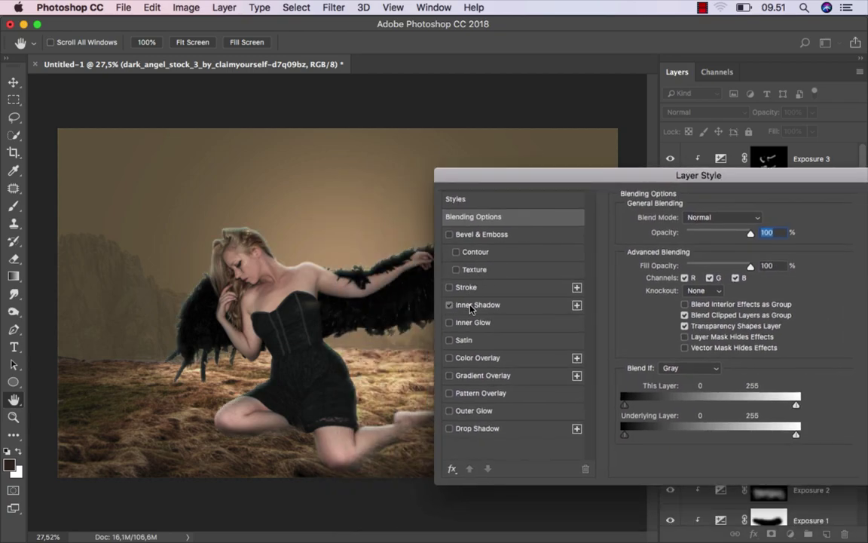
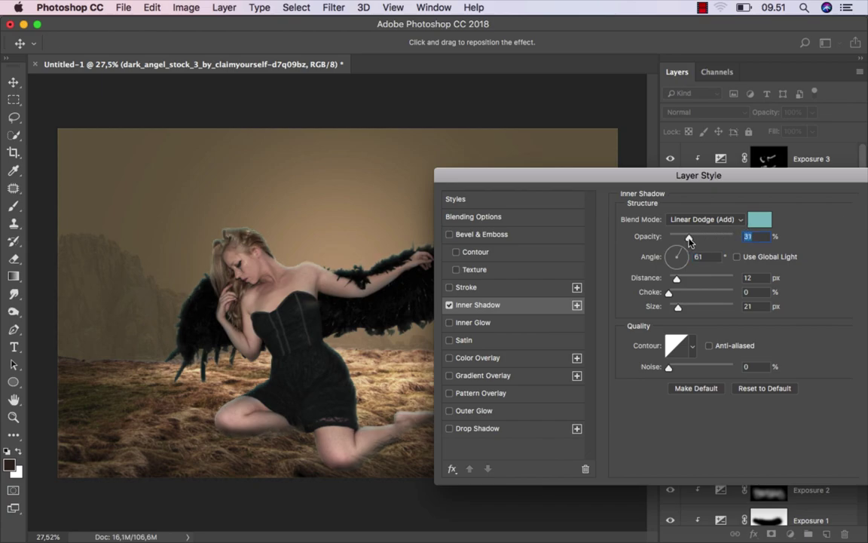
- Recolour the model's Inner Shadow to light orange ffc784, sampled from the warm background
click(761, 224)
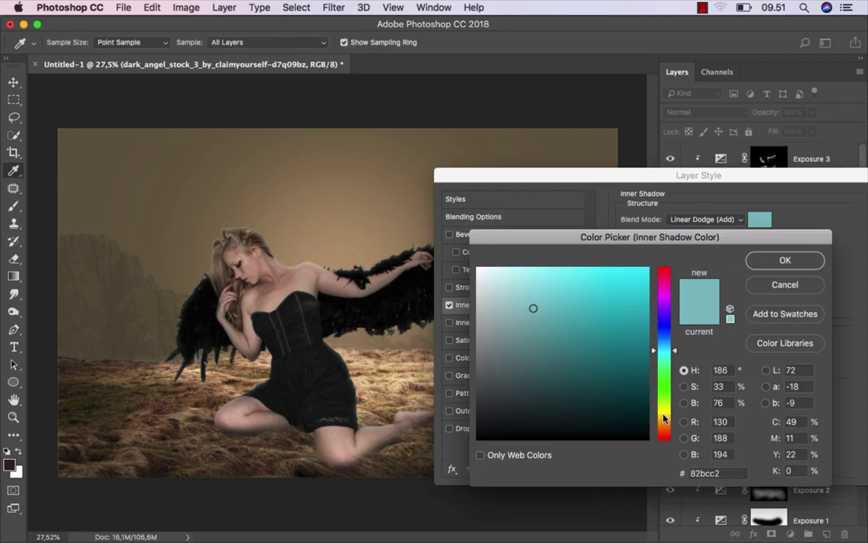
click(664, 414)
click(363, 245)
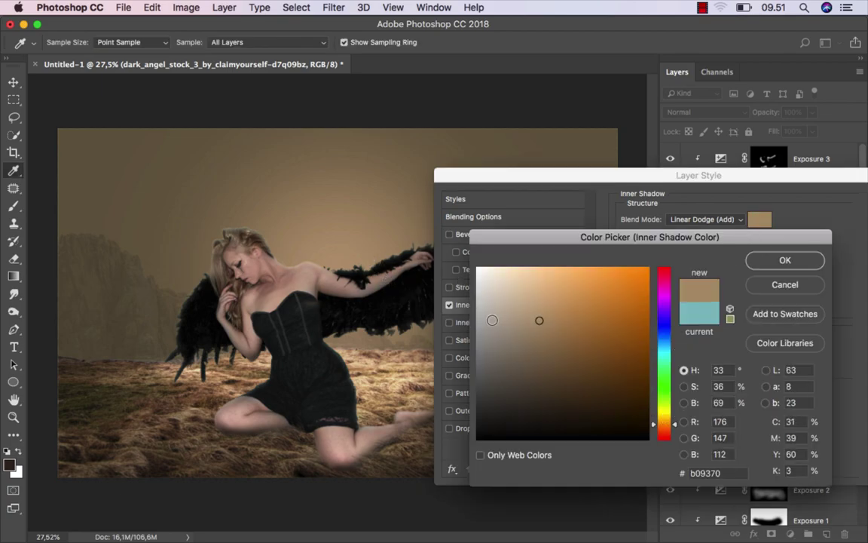
mouse_move(539, 320)
mouse_down()
mouse_move(555, 265)
mouse_move(574, 264)
mouse_move(560, 257)
mouse_up()
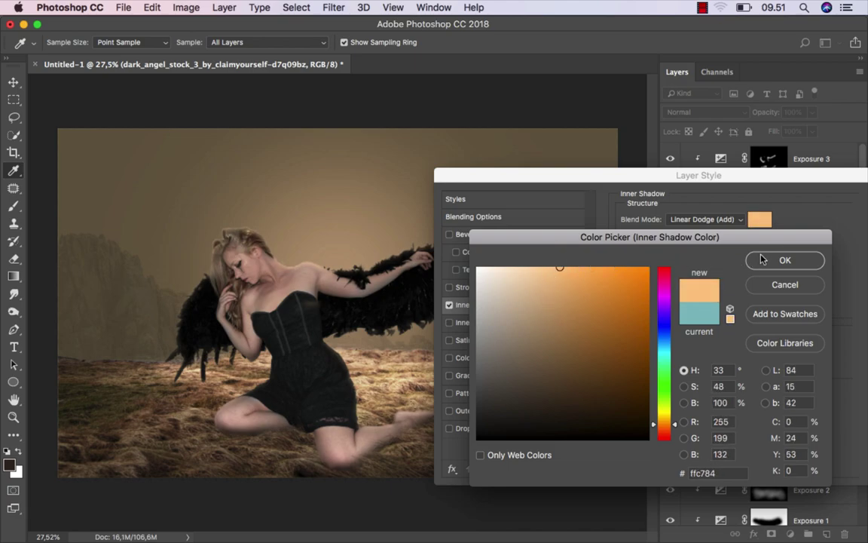
click(784, 260)
drag(751, 180, 554, 179)
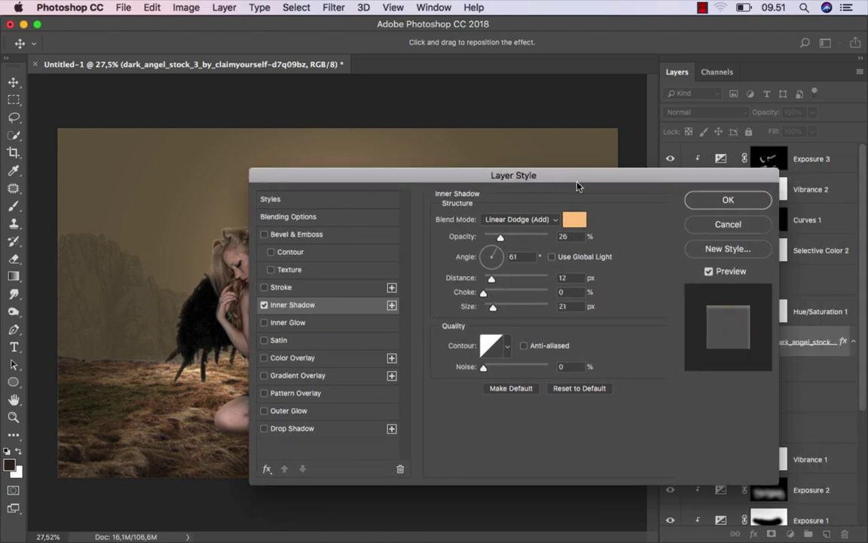
click(725, 198)
- Split the Inner Shadow into its own top layer with an inverted, fully black mask
right_click(745, 382)
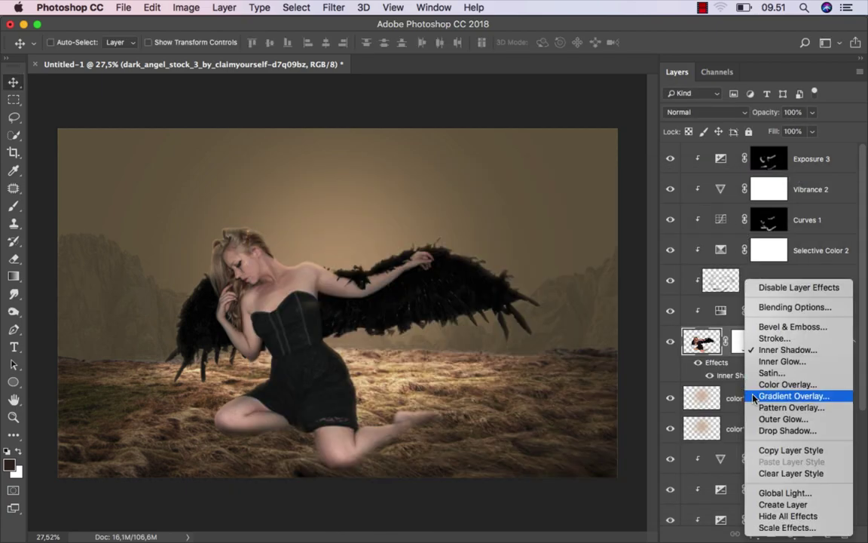
click(773, 507)
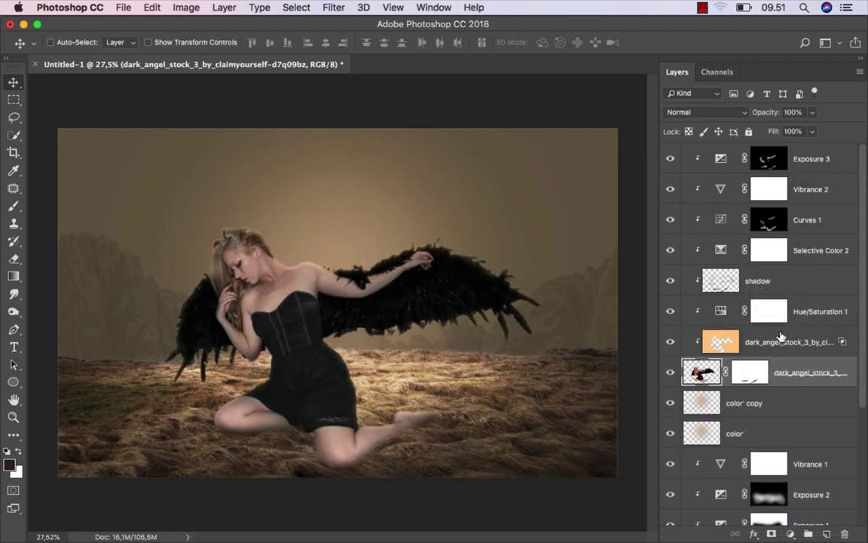
drag(781, 339, 750, 159)
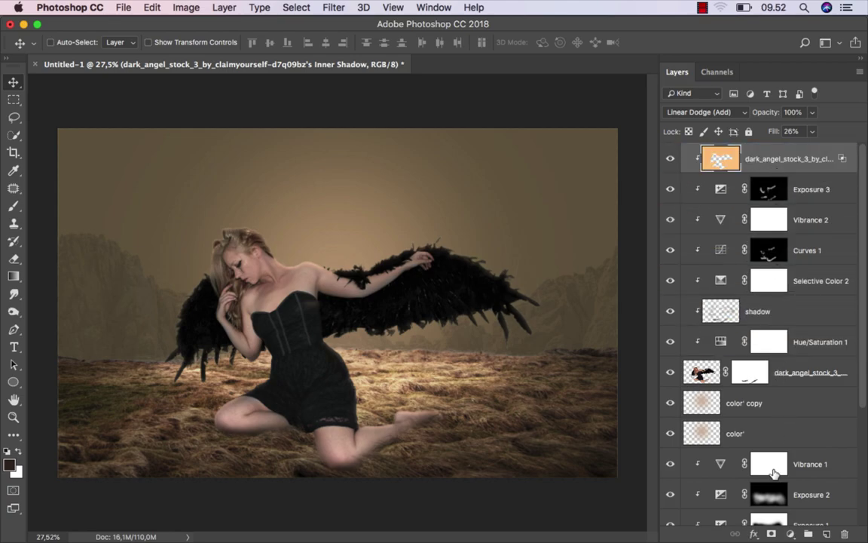
click(770, 533)
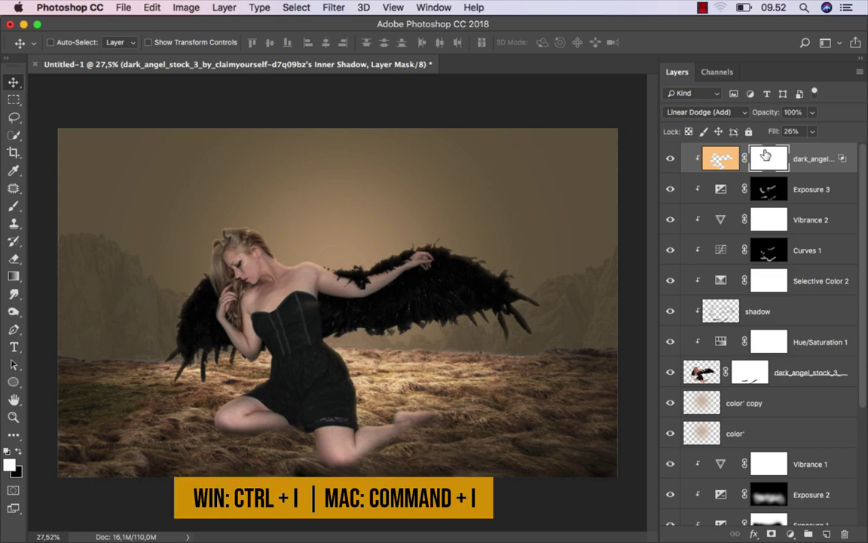
key(super+i)
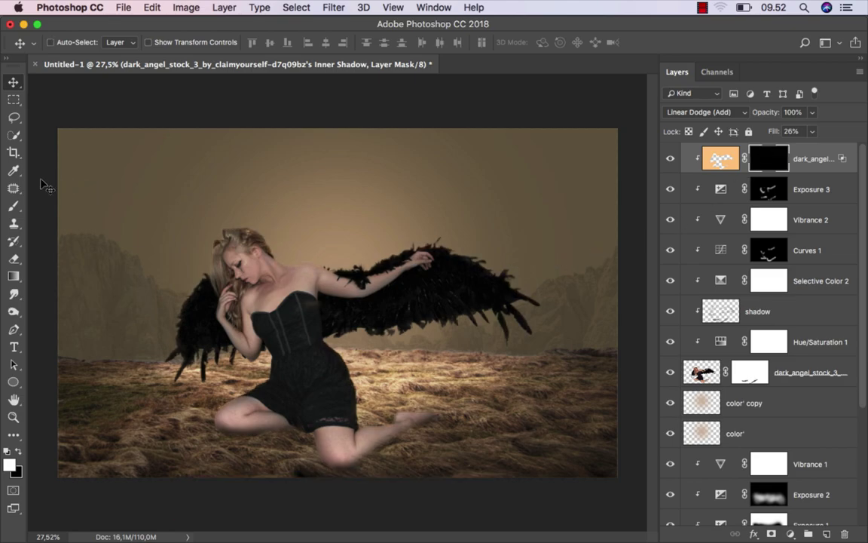
- Select the standard brush and size it for painting the Inner Shadow mask
click(14, 205)
click(67, 187)
scroll(294, 237, up, 3)
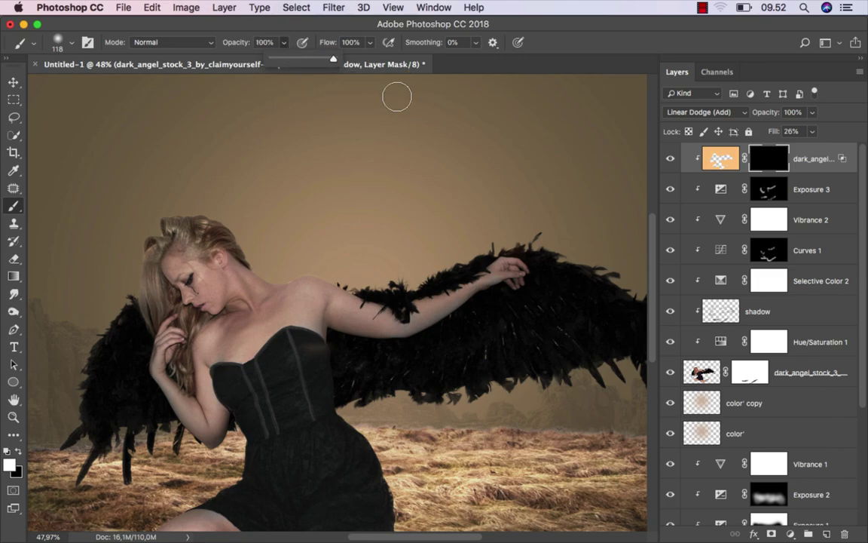
scroll(245, 228, up, 1)
mouse_move(252, 248)
mouse_down()
mouse_move(302, 248)
mouse_move(424, 276)
mouse_up()
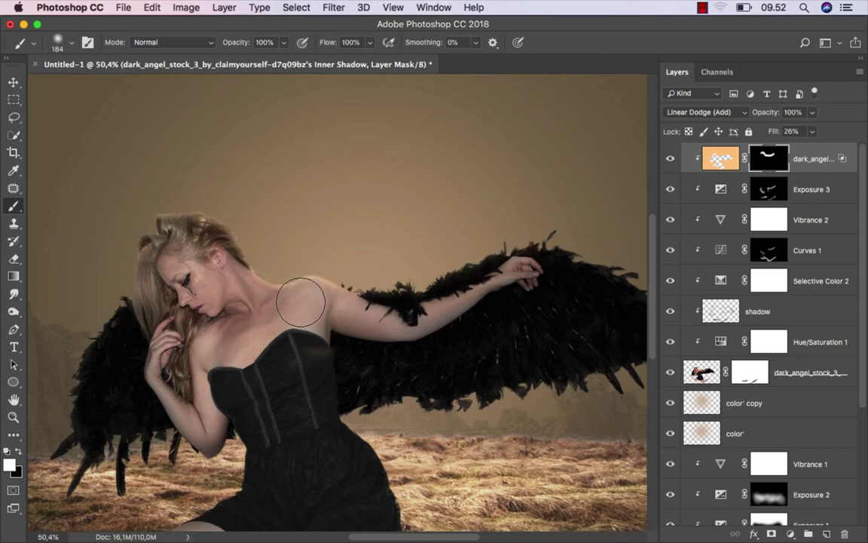
scroll(301, 301, down, 2)
drag(388, 330, 369, 330)
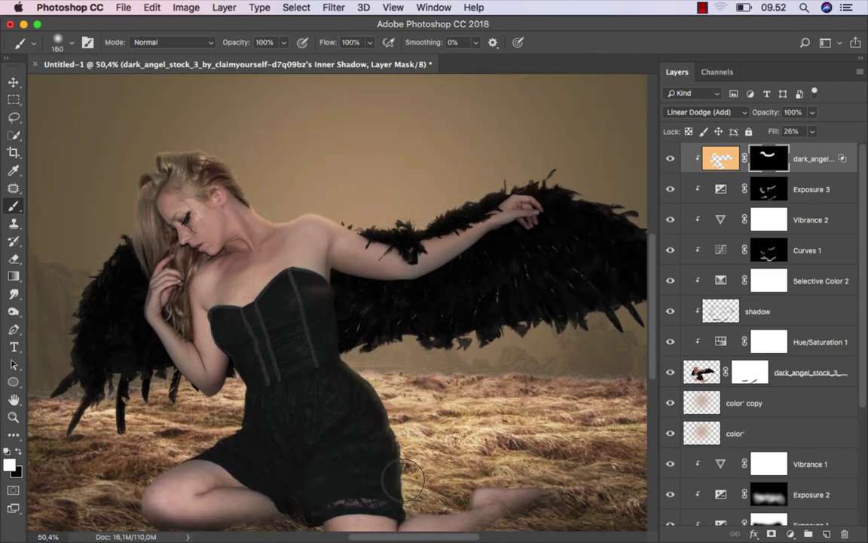
- Paint white on the mask along the legs, foot and right wing to reveal orange rim light
drag(403, 478, 336, 389)
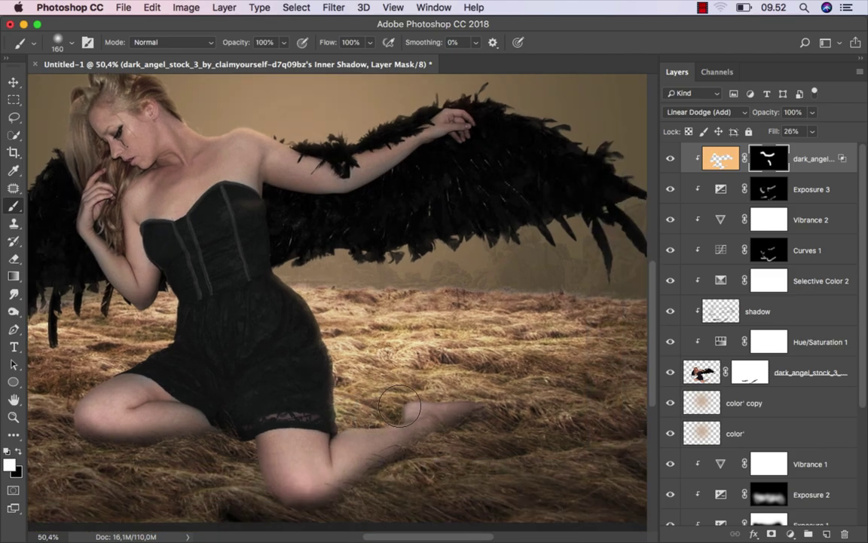
drag(399, 407, 356, 408)
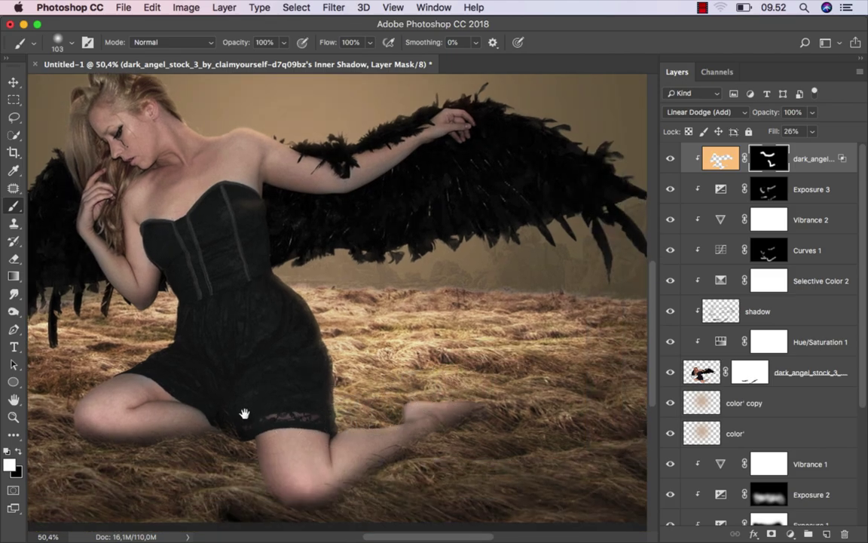
drag(244, 414, 367, 397)
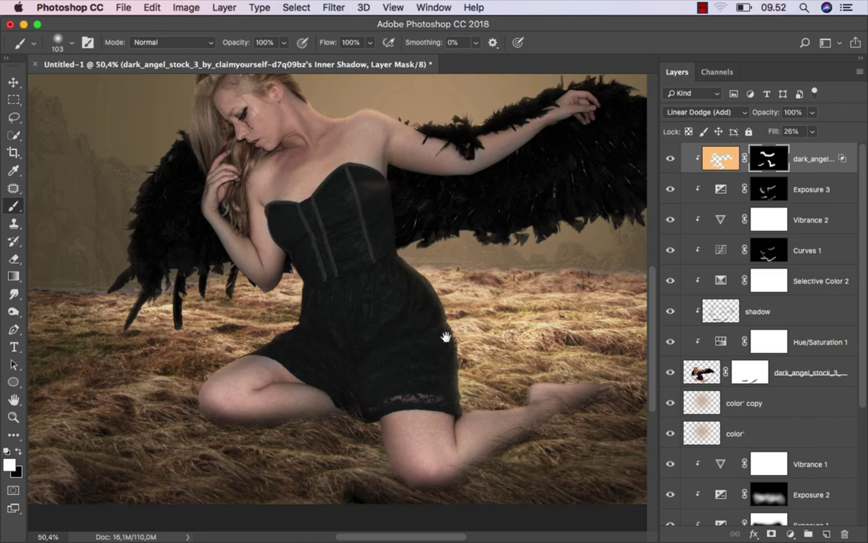
drag(447, 337, 313, 446)
drag(358, 210, 398, 210)
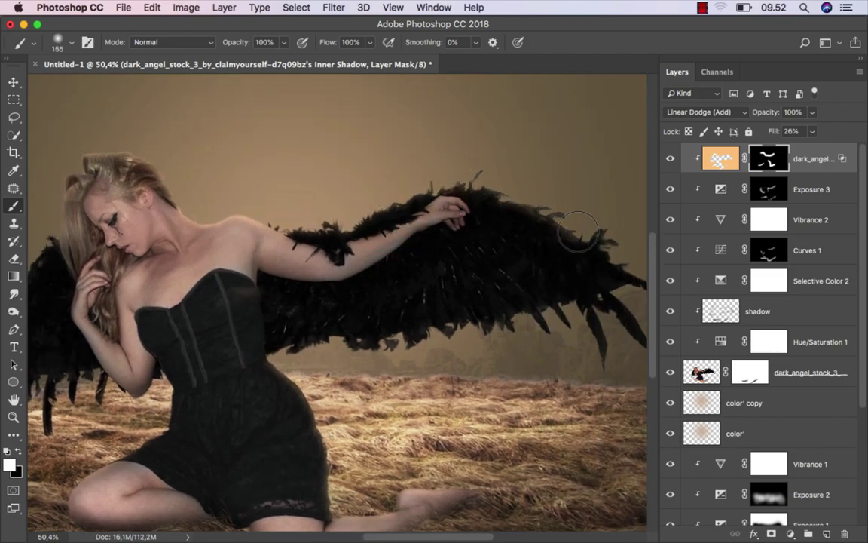
scroll(362, 173, down, 3)
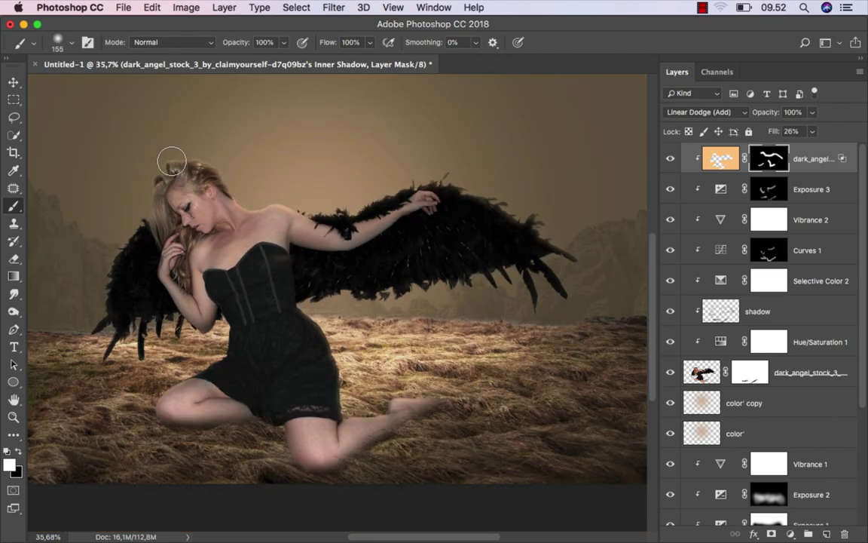
scroll(401, 304, down, 2)
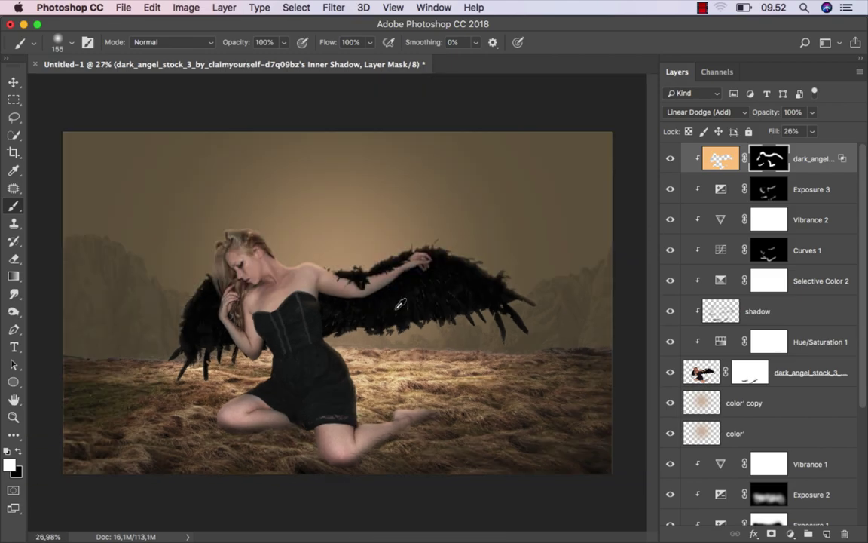
scroll(264, 343, up, 5)
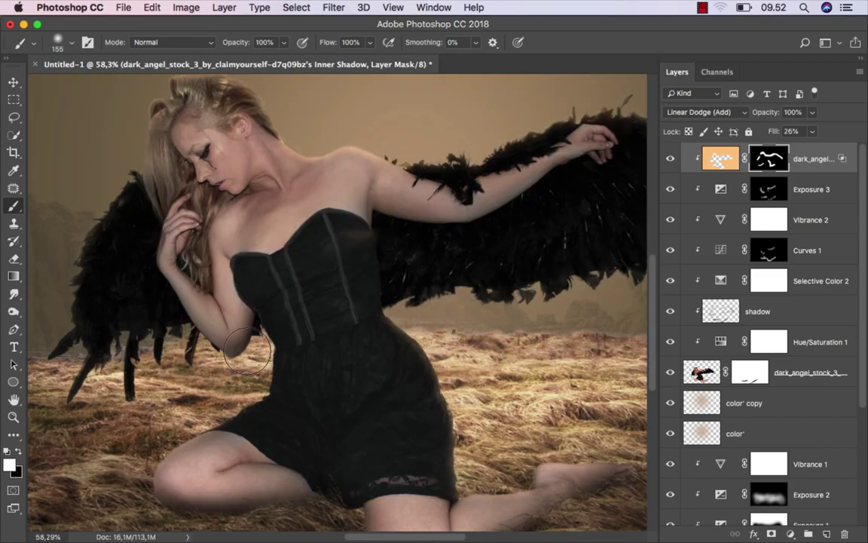
scroll(301, 309, down, 3)
scroll(306, 311, down, 1)
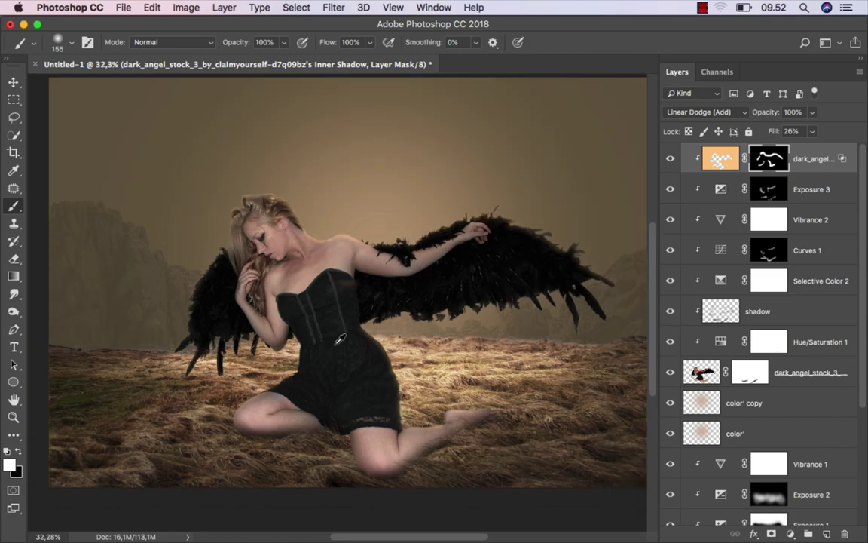
scroll(340, 340, down, 1)
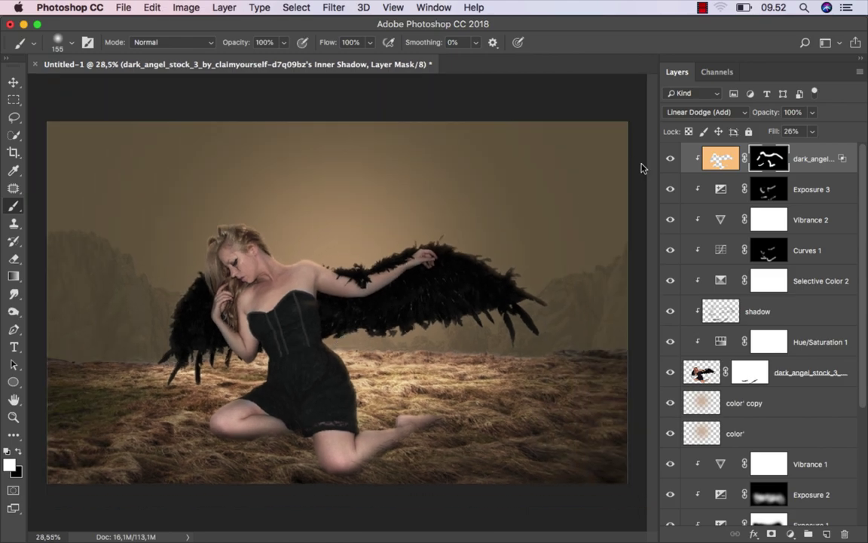
click(672, 158)
click(671, 158)
click(721, 158)
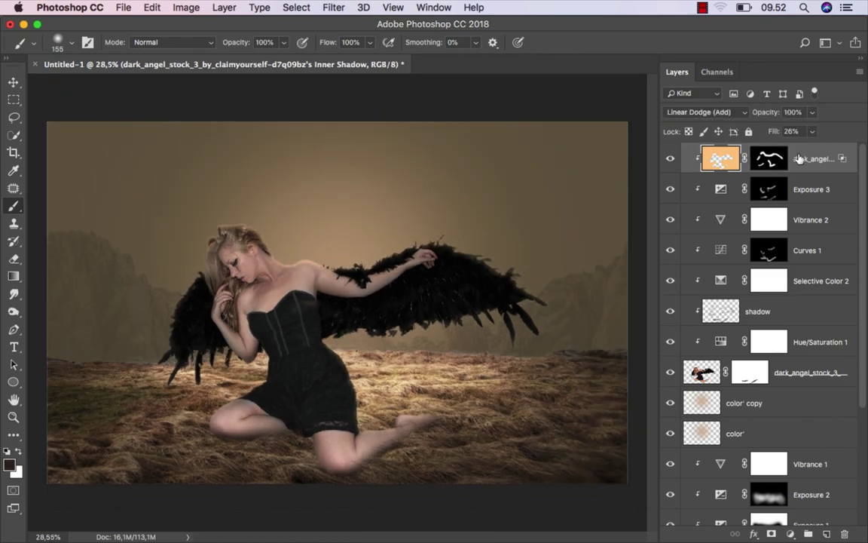
- Add a new clipped layer named 'color' at the top of the stack
click(826, 535)
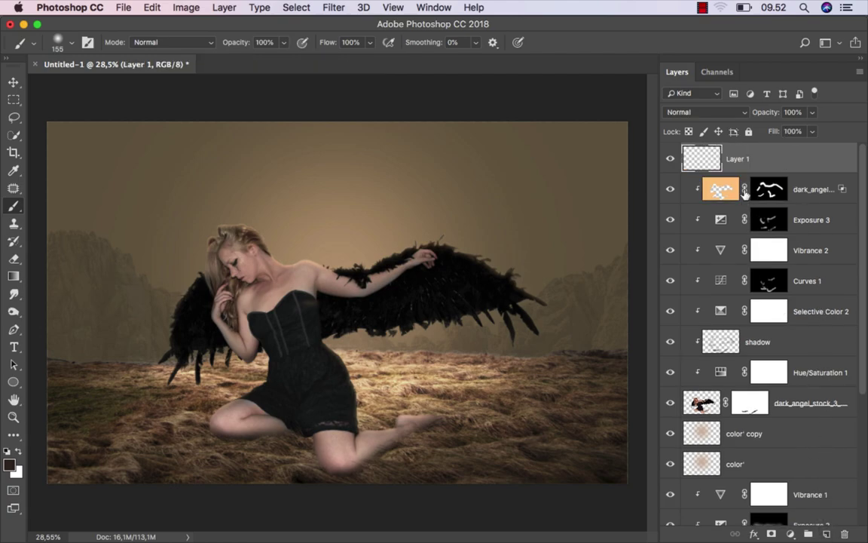
right_click(745, 157)
click(687, 381)
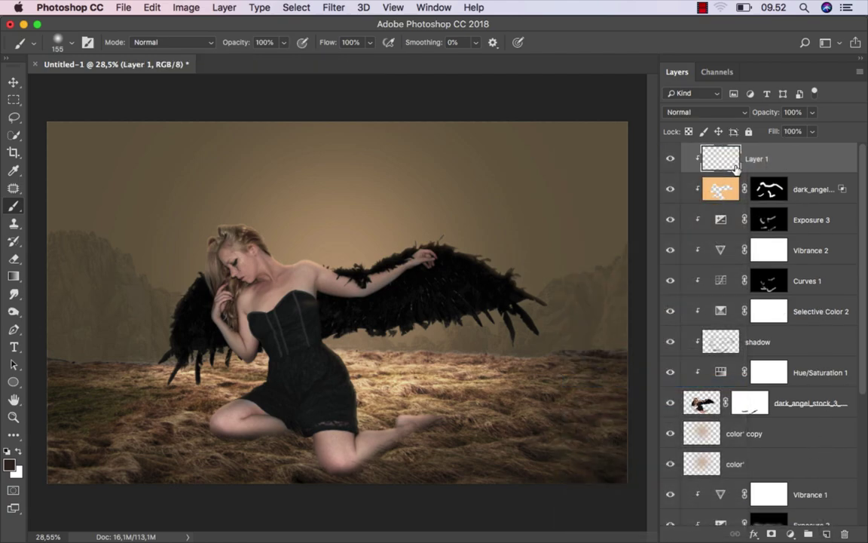
text(color)
key(Return)
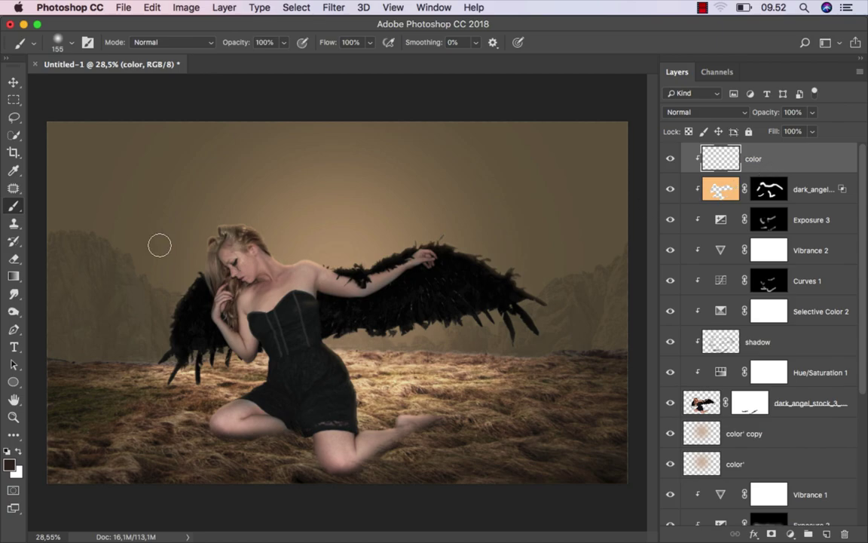
- Set the brush to 5% opacity, sample tan from the background and paint a faint tint
scroll(223, 317, up, 3)
scroll(233, 226, up, 3)
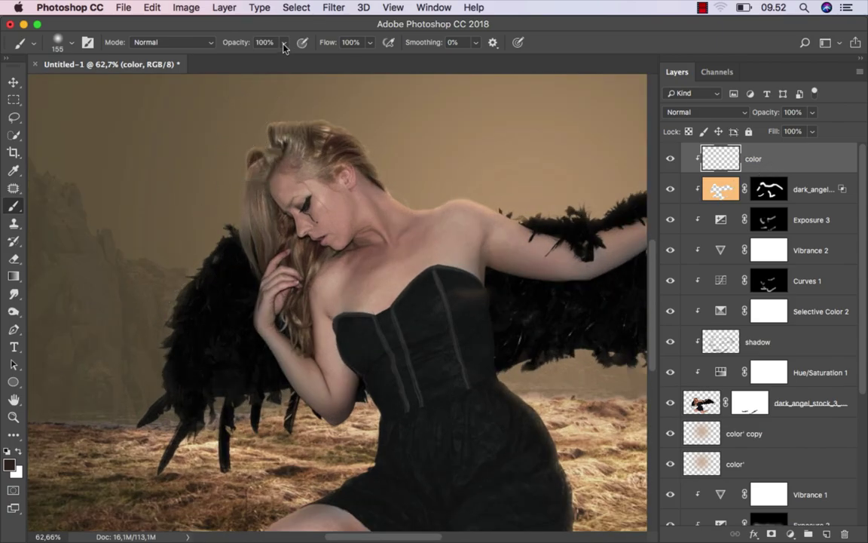
drag(221, 60, 224, 59)
scroll(214, 212, up, 2)
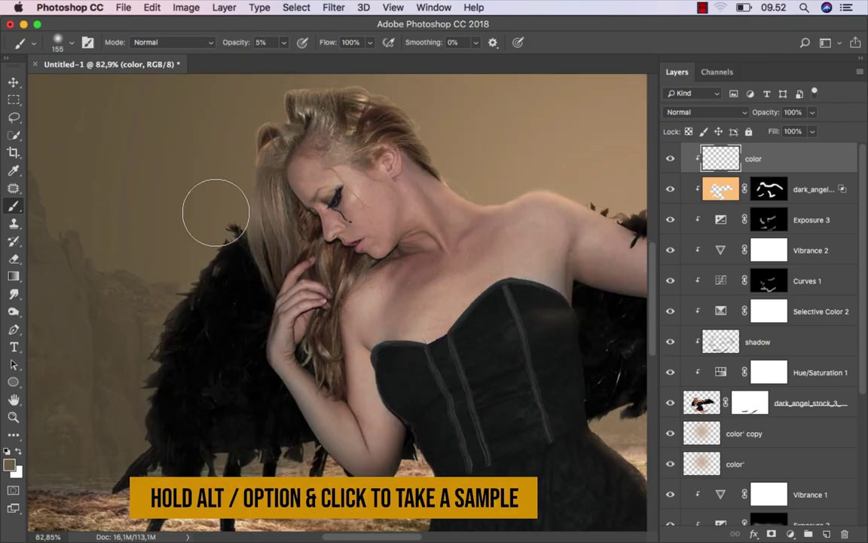
alt+click(193, 238)
scroll(240, 240, up, 1)
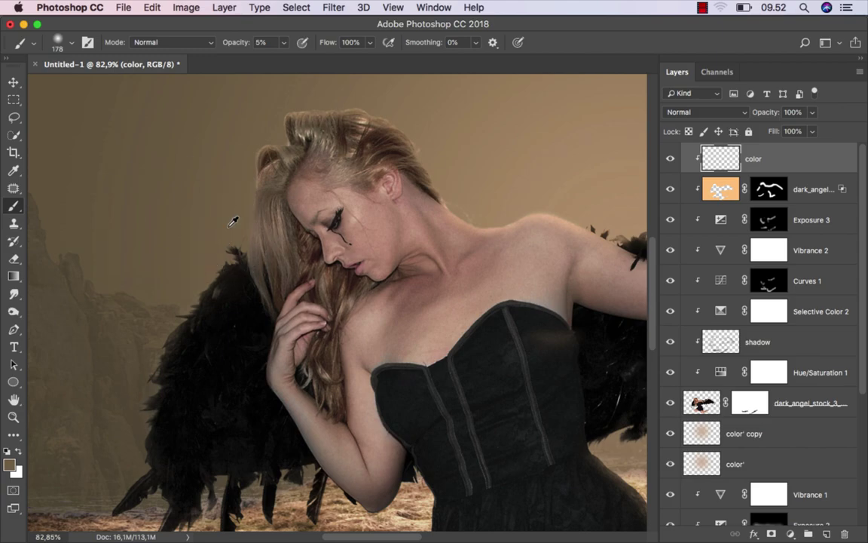
drag(180, 329, 271, 173)
mouse_move(423, 407)
mouse_down()
mouse_move(360, 420)
mouse_move(310, 349)
mouse_move(226, 354)
mouse_move(398, 352)
mouse_up()
key(bracketright)
key(bracketright)
key(bracketright)
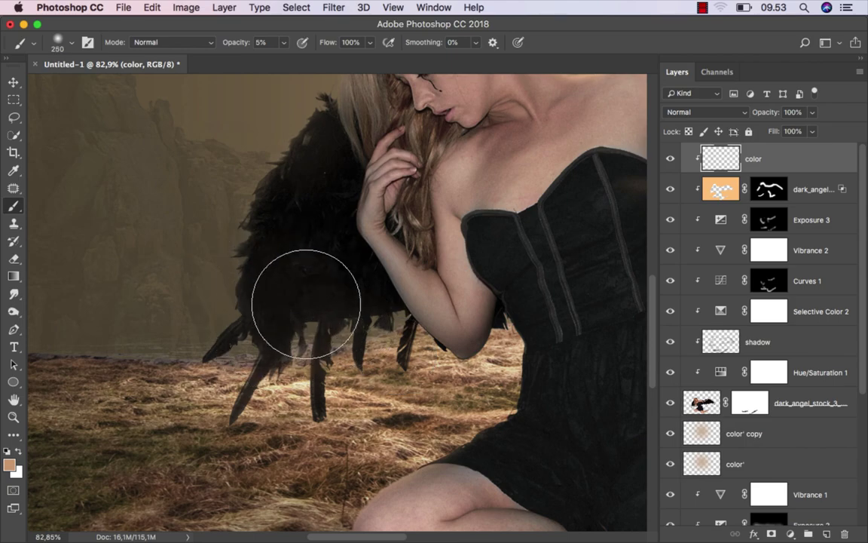
- Sample light tan from the grass and tint the dress edge near the thigh with a 213 px brush
drag(287, 416, 216, 438)
scroll(216, 438, right, 10)
scroll(345, 417, down, 3)
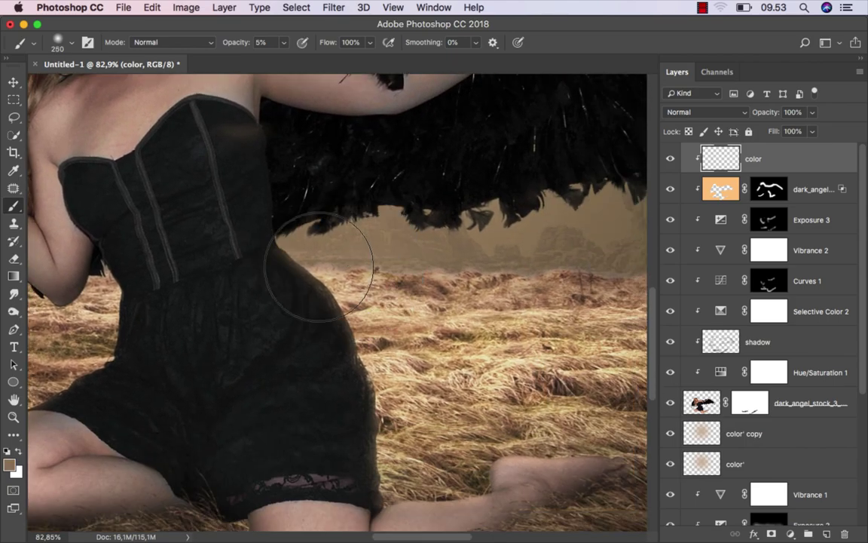
alt+click(389, 307)
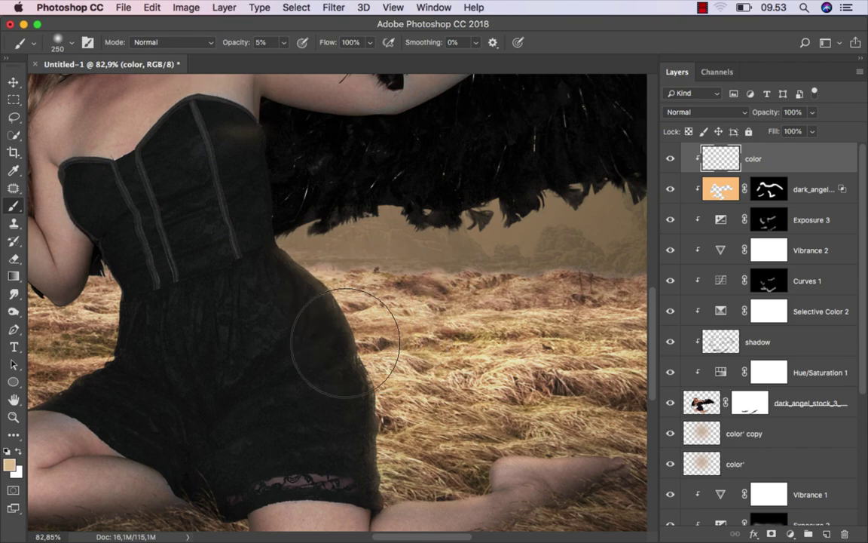
drag(310, 414, 463, 367)
drag(281, 282, 256, 281)
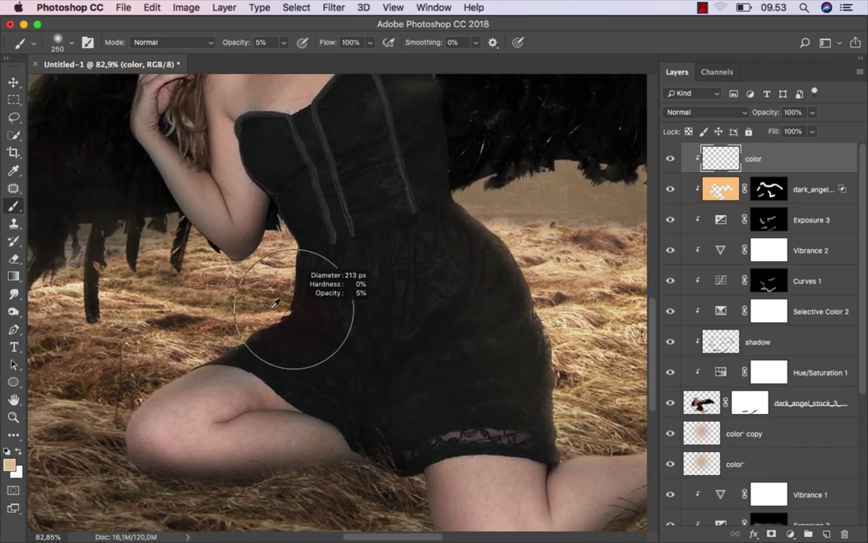
drag(236, 328, 190, 356)
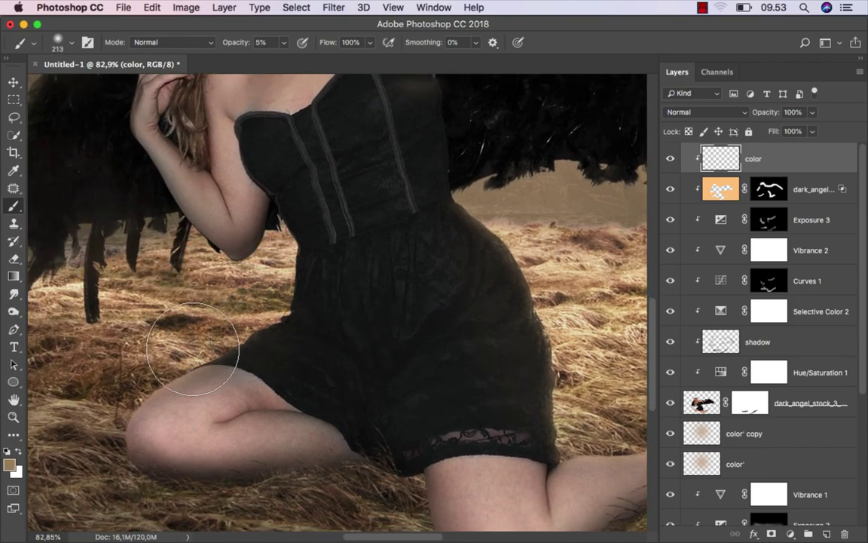
- Tint the wing edges with a 244 px brush and compare the image without the tint
drag(492, 326, 221, 443)
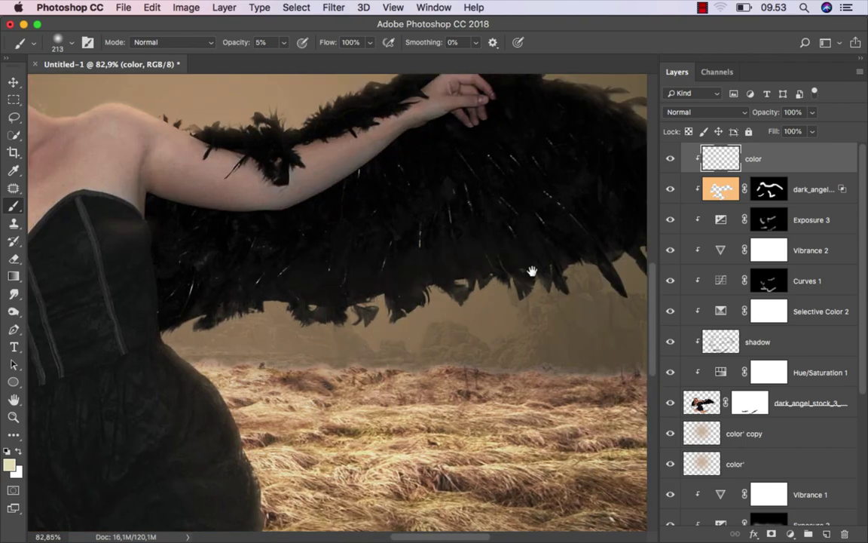
drag(520, 285, 349, 379)
scroll(252, 261, up, 1)
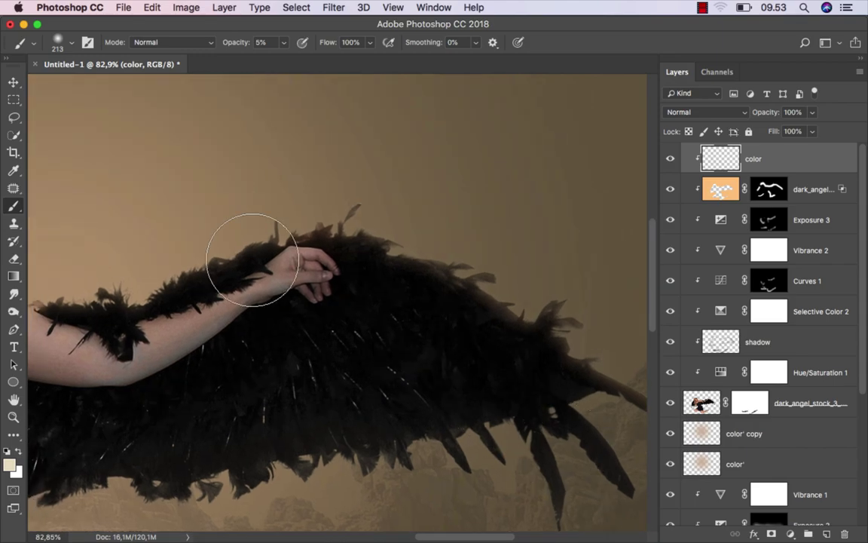
scroll(372, 290, down, 1)
scroll(325, 288, down, 2)
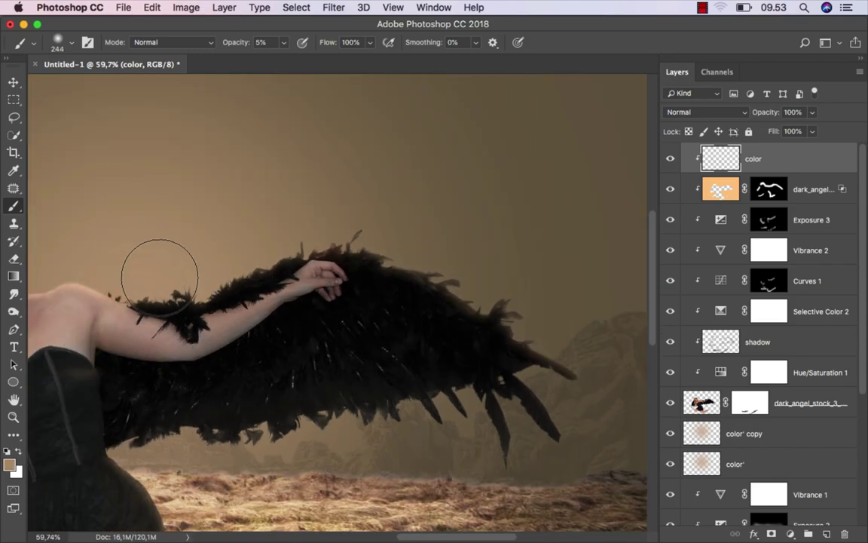
key(])
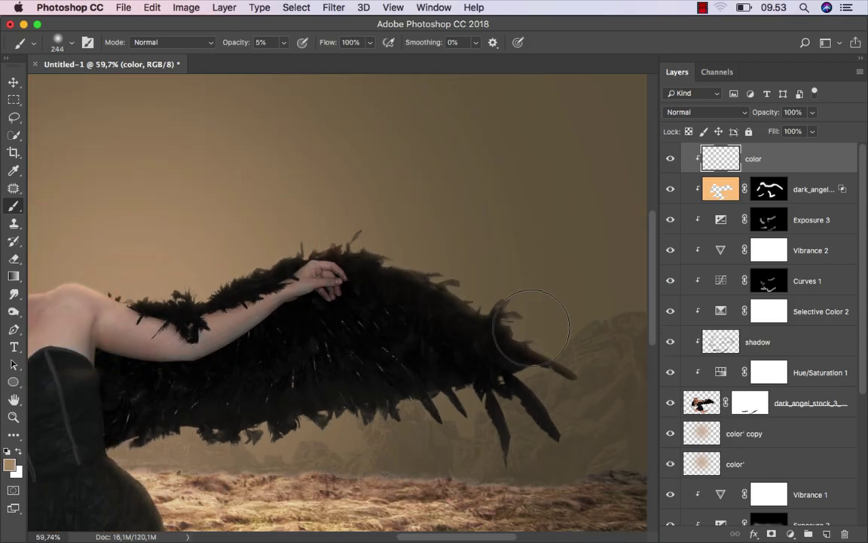
scroll(405, 251, down, 2)
scroll(407, 257, down, 1)
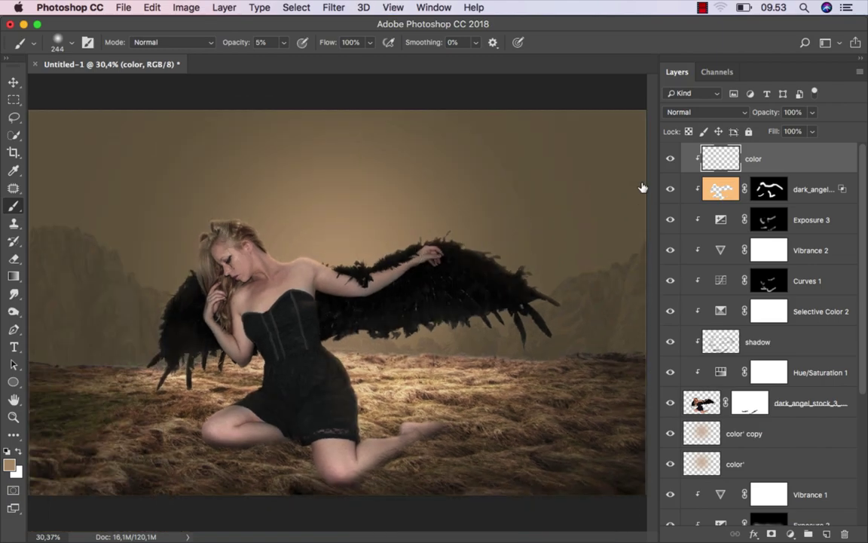
click(671, 160)
- Add a new empty layer above the Vibrance 1 layer
key(v)
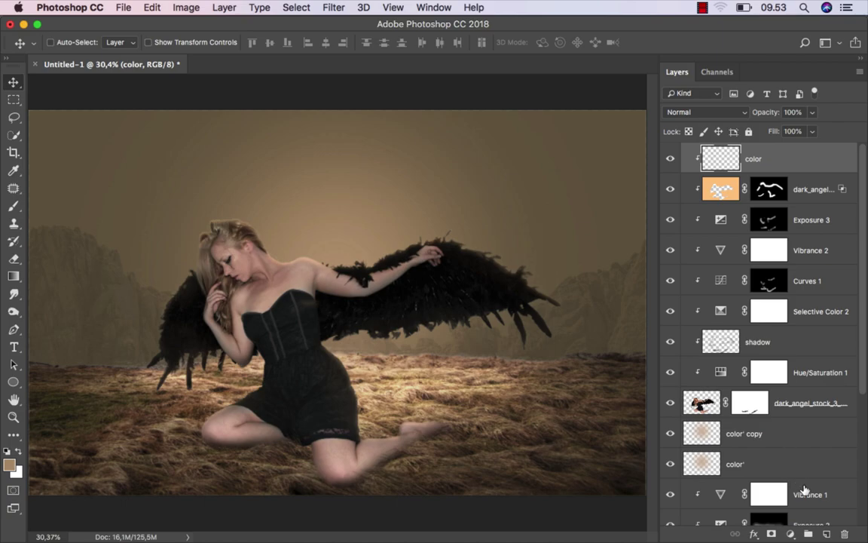
click(803, 490)
scroll(804, 490, down, 3)
scroll(814, 435, down, 2)
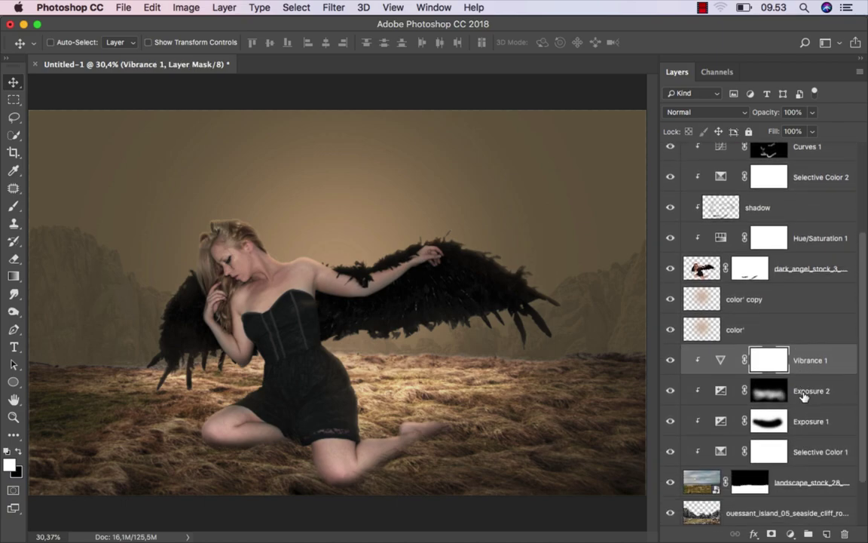
click(827, 535)
text(shadow)
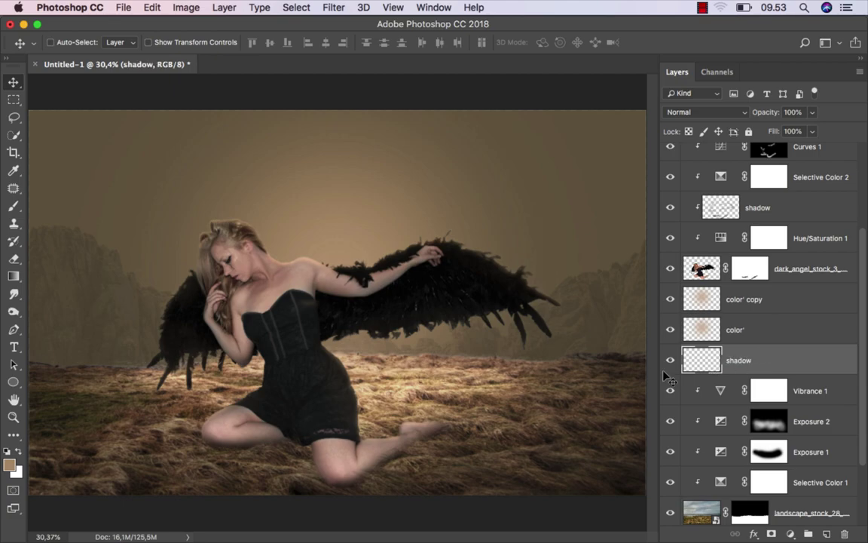
- Set the brush to 12% opacity and the new shadow layer's blend mode to Soft Light
right_click(14, 206)
click(68, 201)
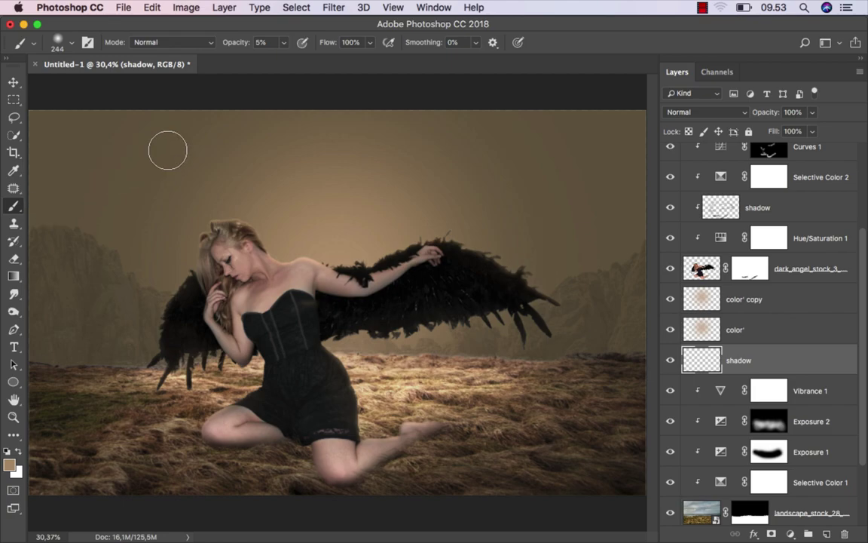
click(285, 43)
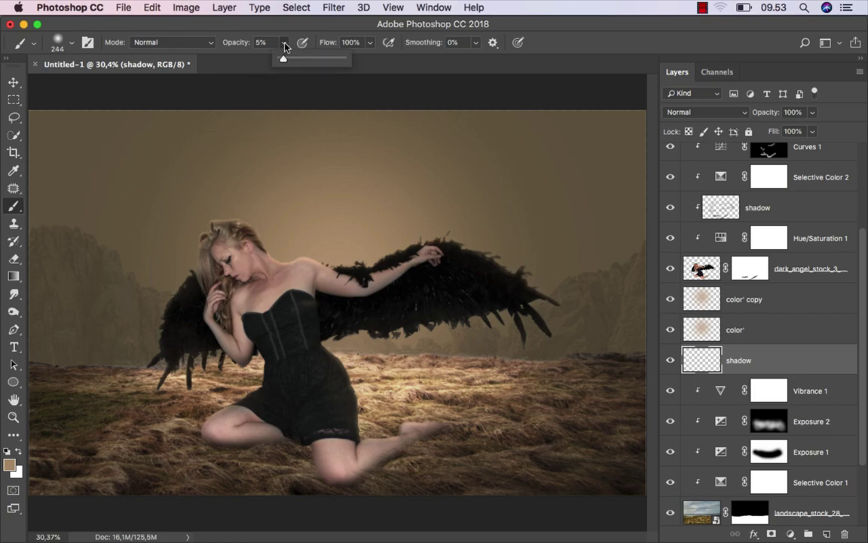
click(686, 124)
click(701, 113)
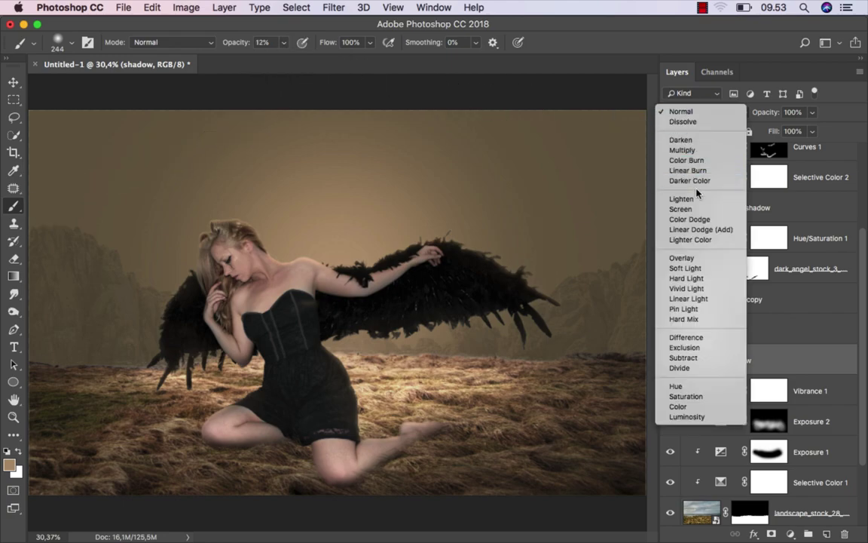
click(695, 269)
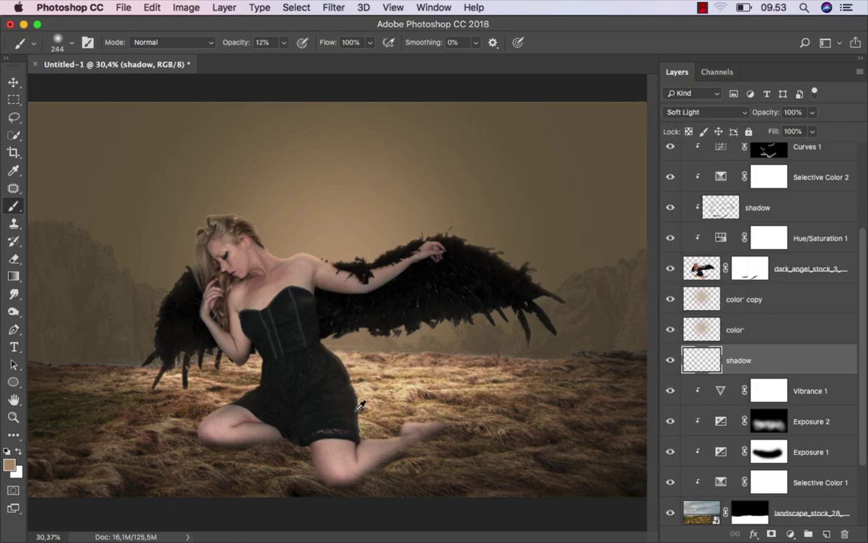
- Paint a soft shadow on the ground under the dress and bent thigh
scroll(333, 416, up, 2)
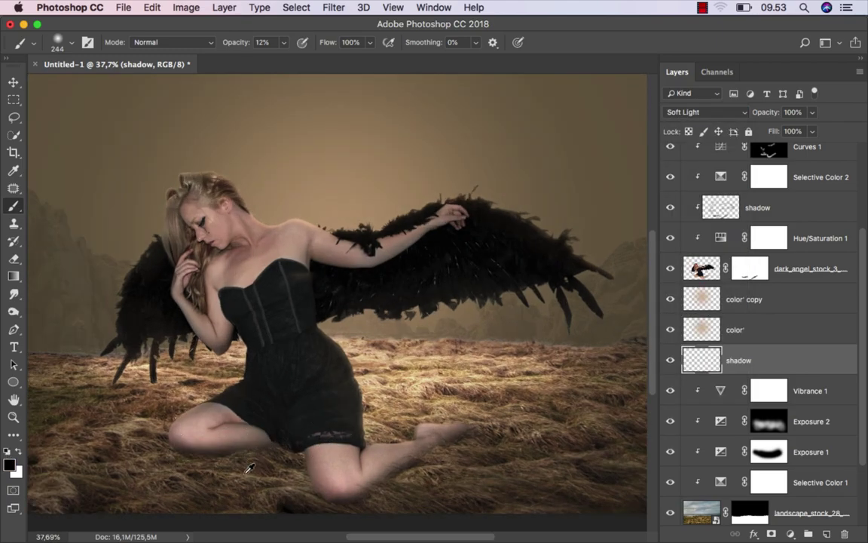
scroll(250, 468, up, 2)
drag(235, 459, 369, 390)
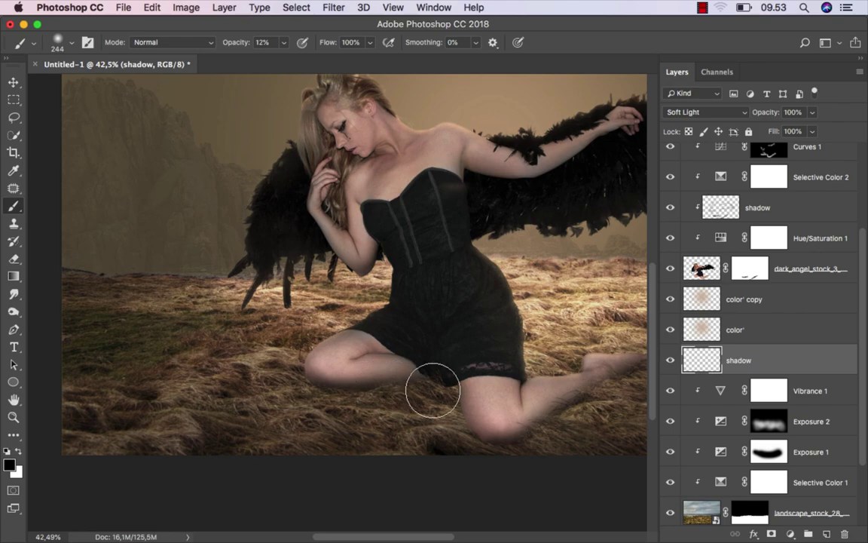
drag(432, 390, 446, 387)
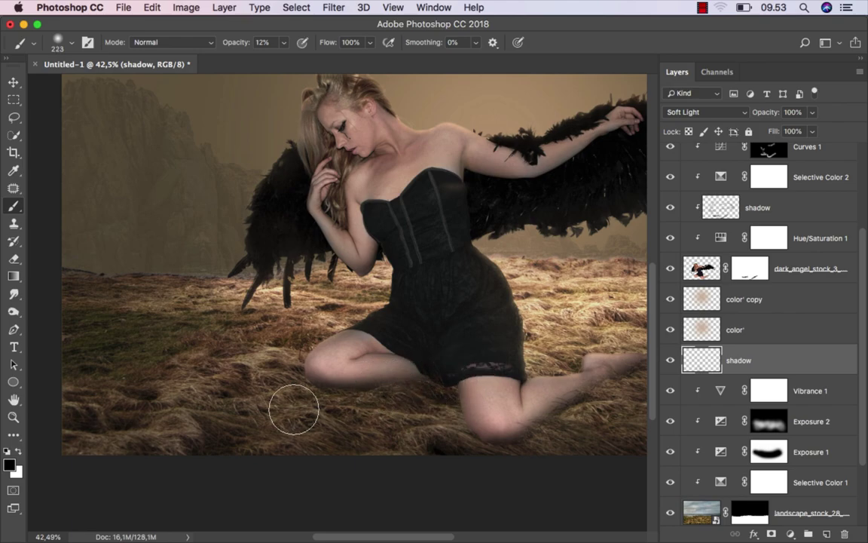
drag(388, 384, 382, 411)
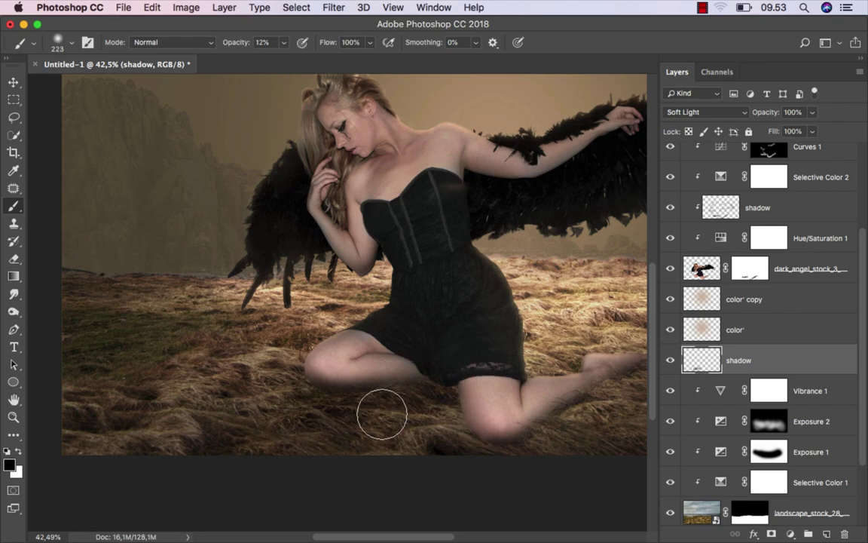
drag(467, 433, 375, 426)
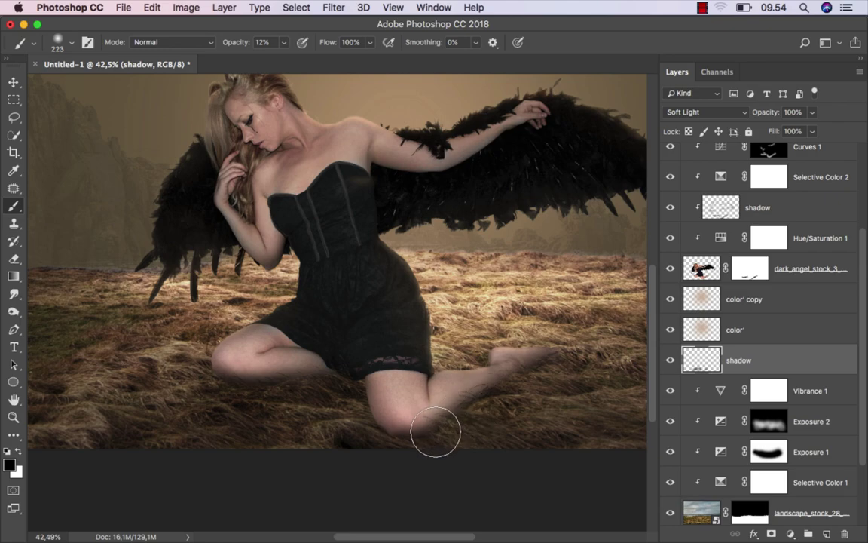
mouse_move(436, 431)
mouse_down()
mouse_move(456, 431)
mouse_move(342, 393)
mouse_move(306, 435)
mouse_move(230, 382)
mouse_move(180, 413)
mouse_move(249, 444)
mouse_up()
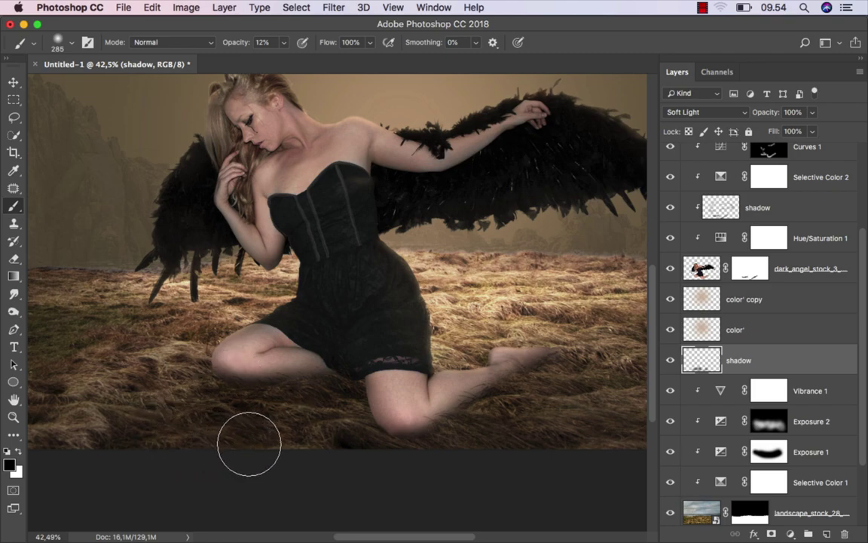
- Darken the lower-left ground with the brush enlarged to about 584–836 px
scroll(249, 444, down, 2)
scroll(249, 444, down, 2)
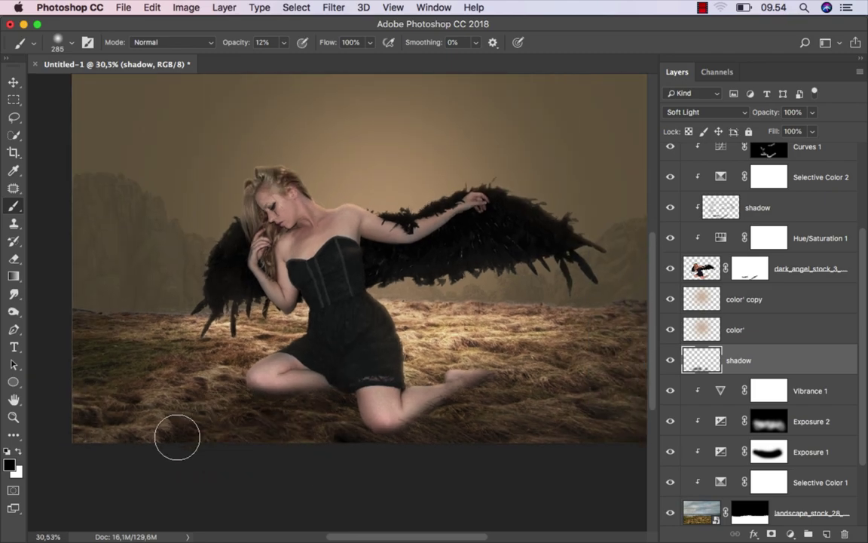
scroll(468, 428, down, 1)
drag(233, 422, 264, 424)
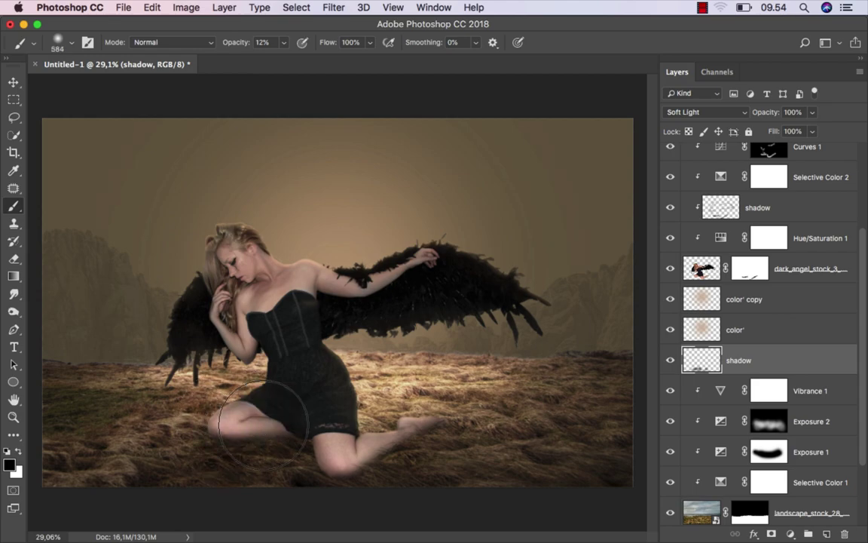
scroll(227, 445, down, 1)
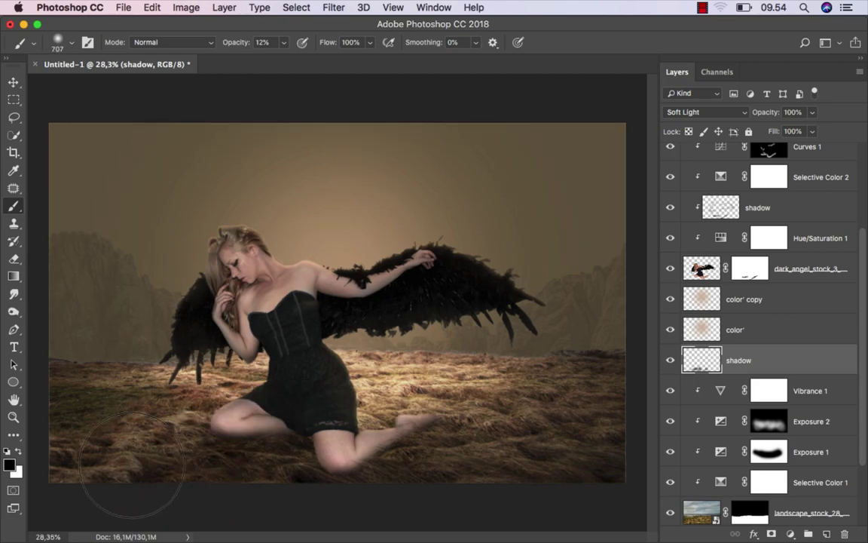
mouse_move(85, 469)
mouse_down()
mouse_move(106, 468)
mouse_move(53, 394)
mouse_up()
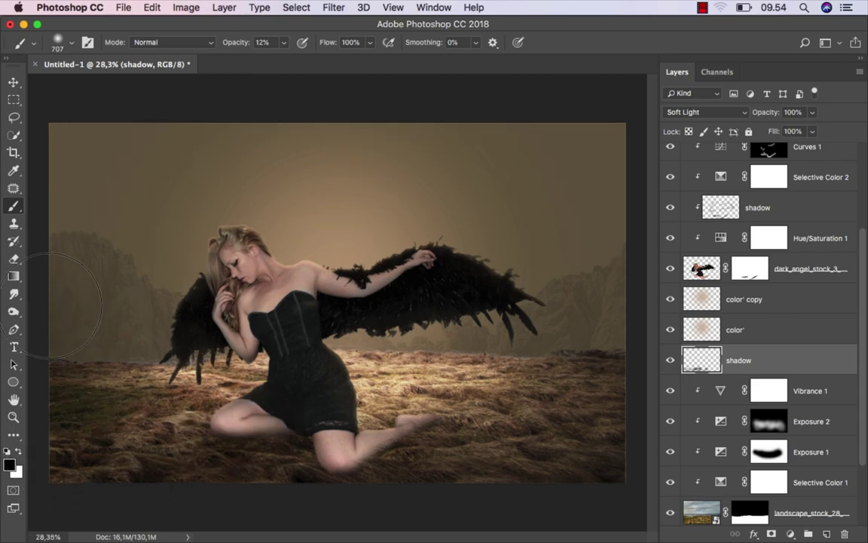
scroll(343, 309, down, 1)
drag(578, 411, 603, 410)
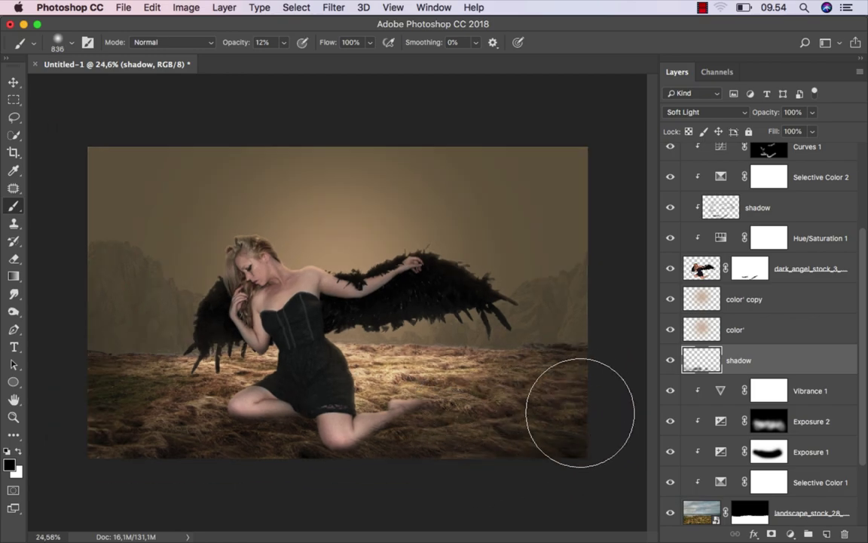
scroll(595, 324, up, 1)
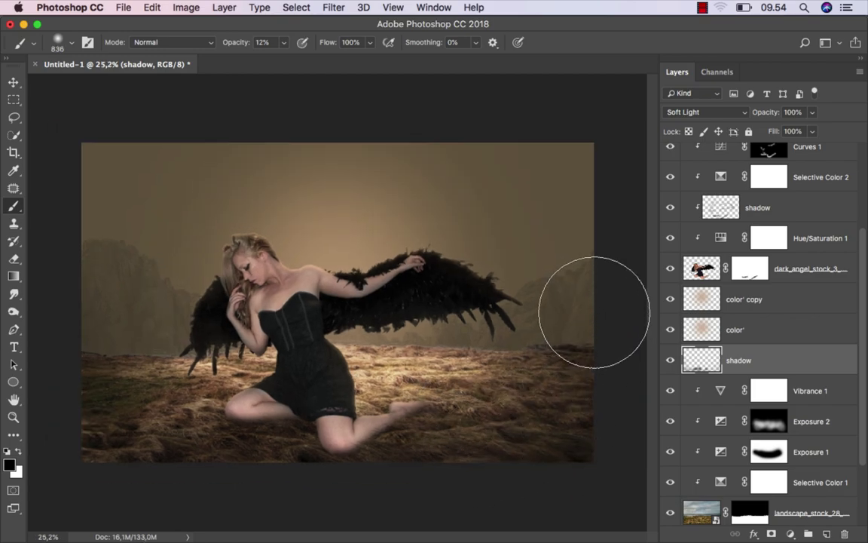
- Toggle the shadow layer to compare the image with and without the shadow
click(13, 81)
key(ctrl+plus)
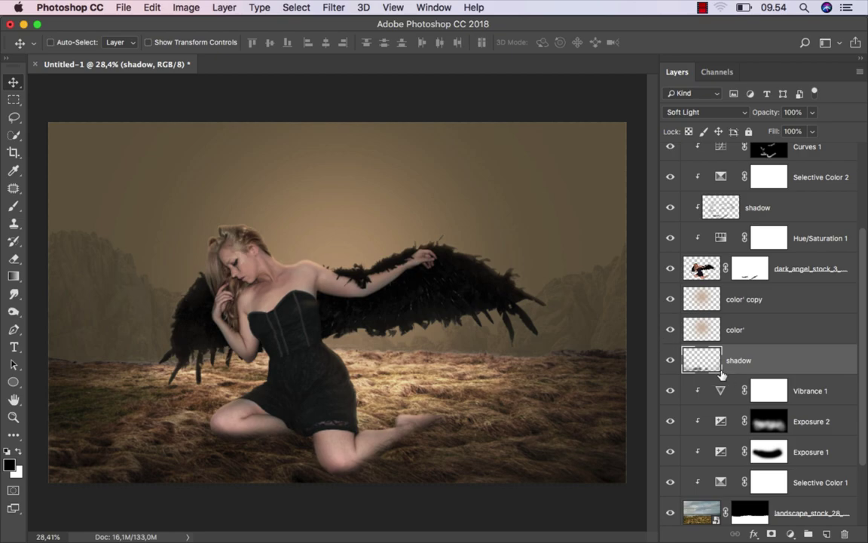
click(671, 361)
click(670, 361)
- Select the top color layer and drag ClipartKey_748768.png from Finder's untitled folder into Photoshop
scroll(761, 362, up, 1)
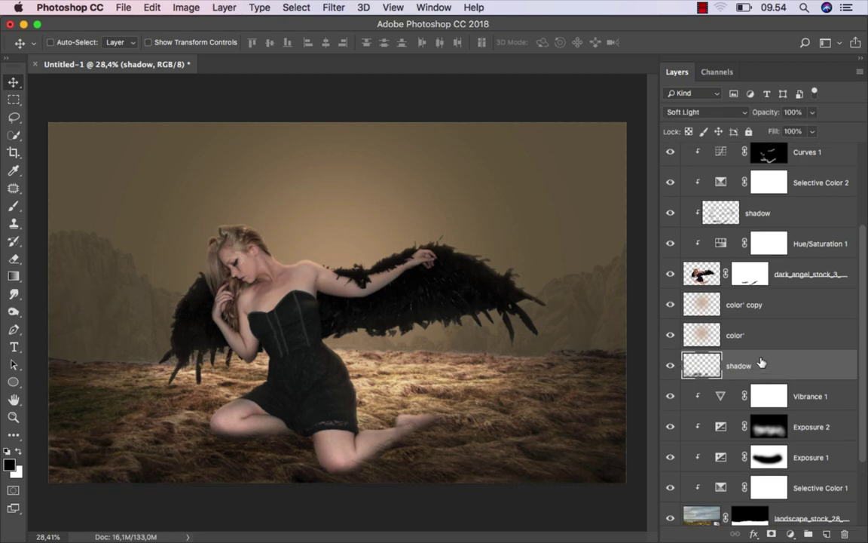
scroll(829, 190, up, 5)
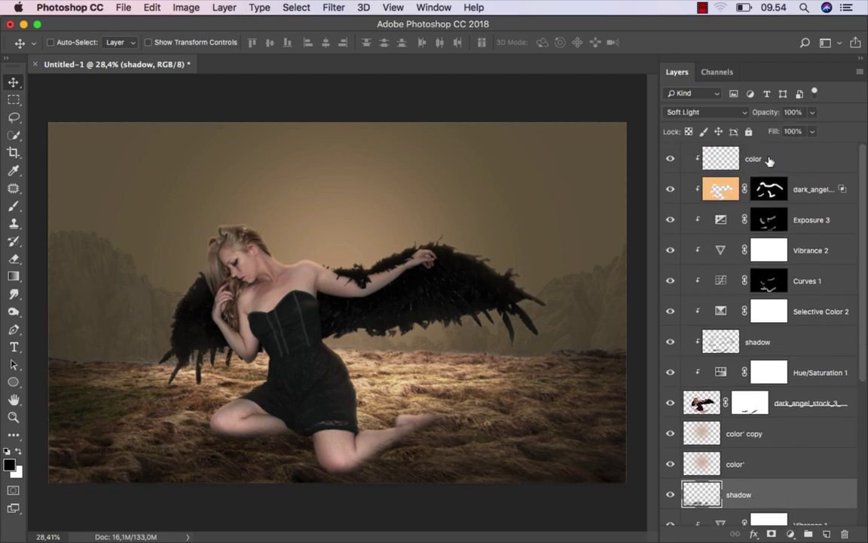
click(769, 160)
click(322, 508)
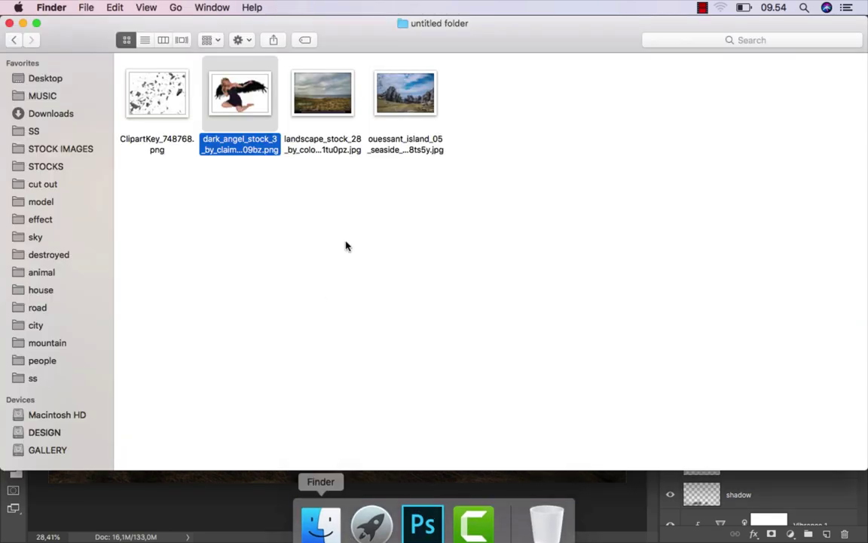
mouse_move(154, 89)
mouse_down()
mouse_move(218, 165)
mouse_move(322, 505)
mouse_move(441, 243)
mouse_up()
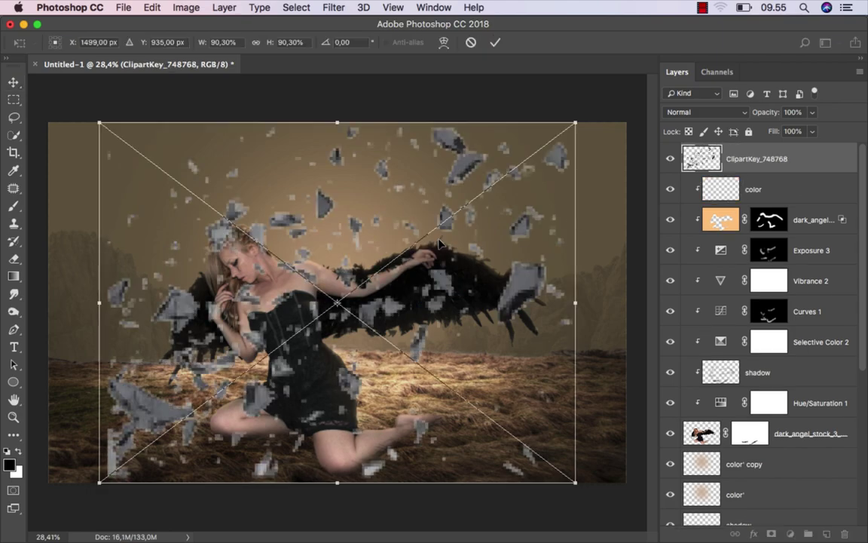
- Scale the shards to about 40% and place them below the angel layer over the right wing
drag(579, 118, 446, 221)
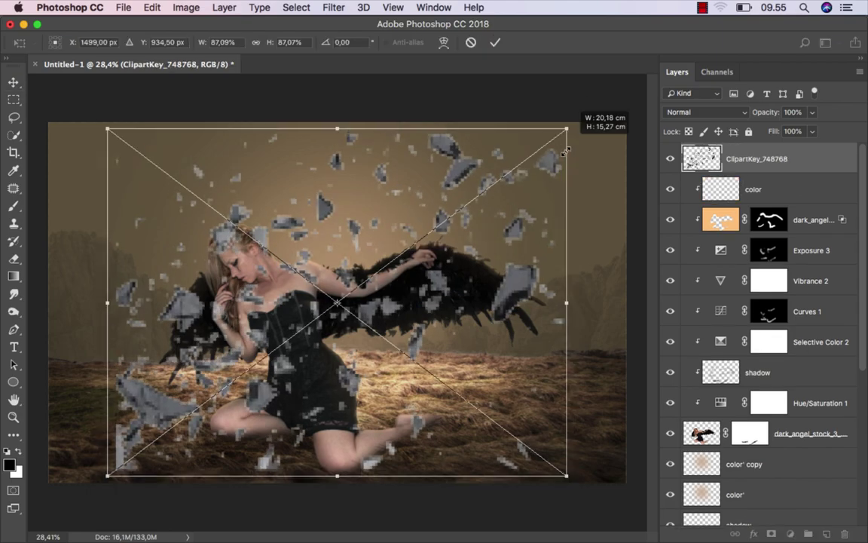
click(494, 43)
key(super+0)
drag(355, 294, 444, 264)
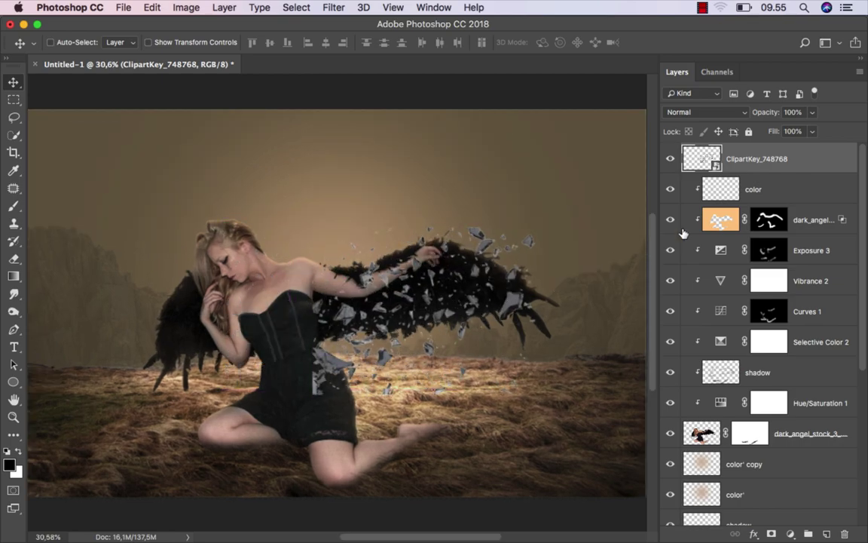
drag(760, 160, 753, 448)
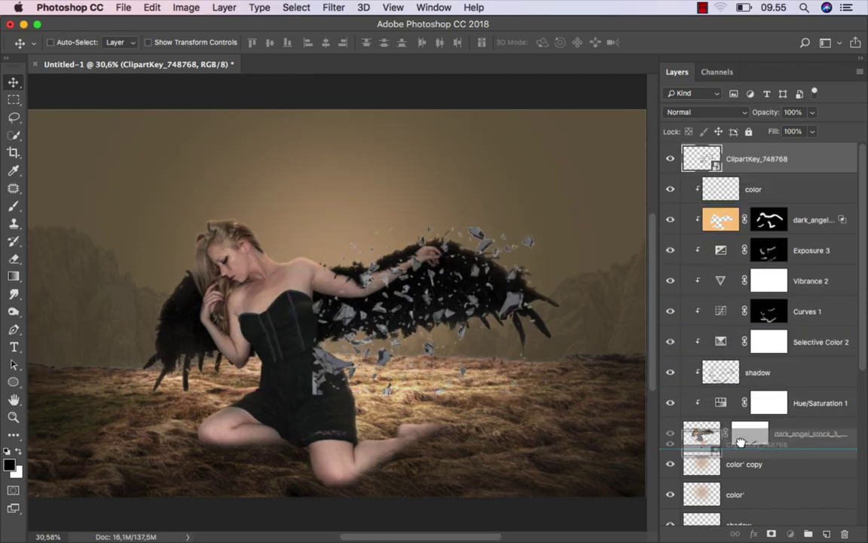
scroll(494, 341, up, 3)
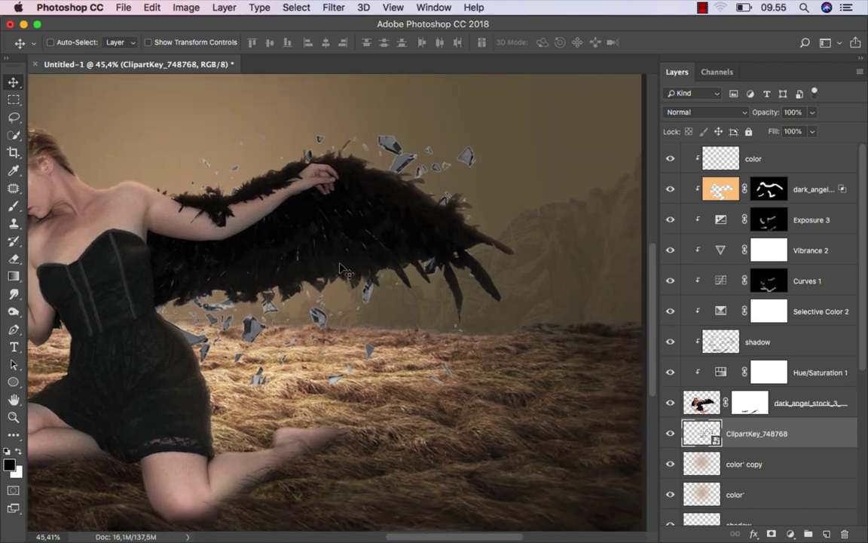
mouse_move(334, 267)
mouse_down()
mouse_move(425, 282)
mouse_move(383, 281)
mouse_up()
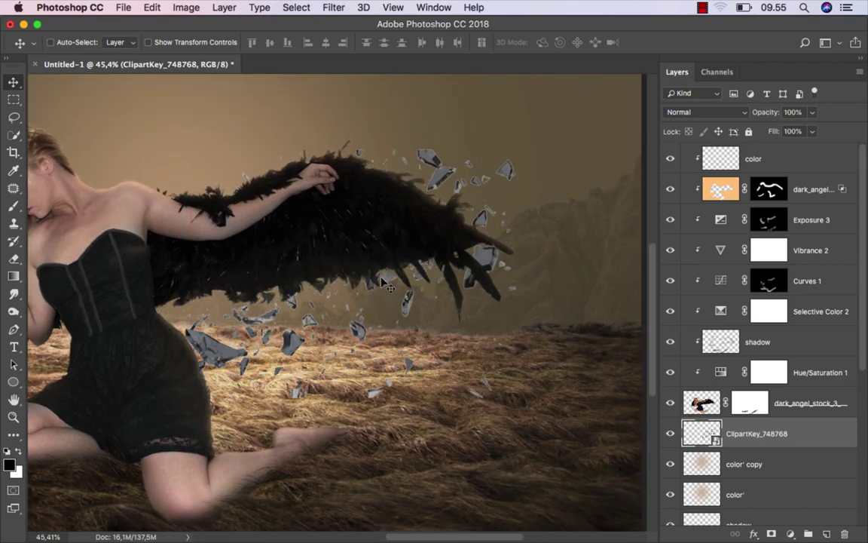
- Rotate the shards about 27° so they break off the right-hand wing
key(ctrl+t)
scroll(572, 289, down, 1)
mouse_move(572, 289)
mouse_down()
mouse_move(541, 348)
mouse_move(547, 335)
mouse_up()
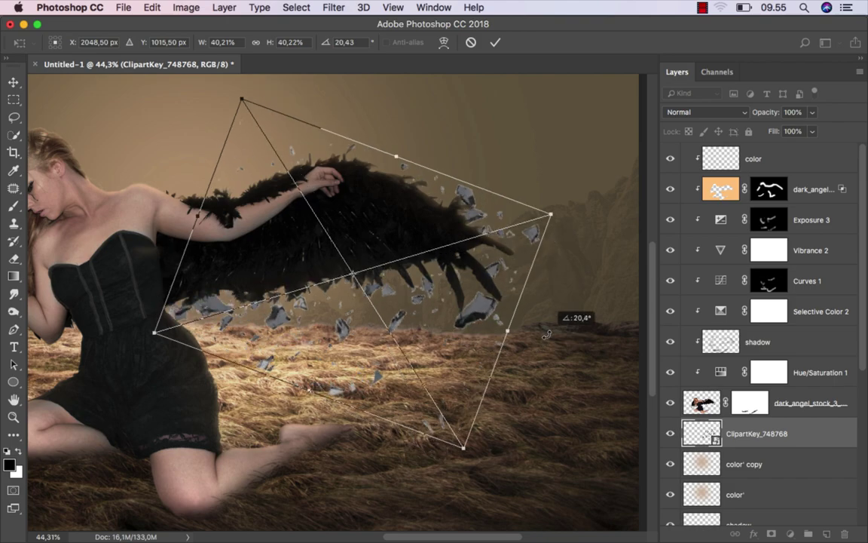
mouse_move(547, 334)
mouse_down()
mouse_move(545, 348)
mouse_move(561, 341)
mouse_up()
drag(393, 308, 395, 312)
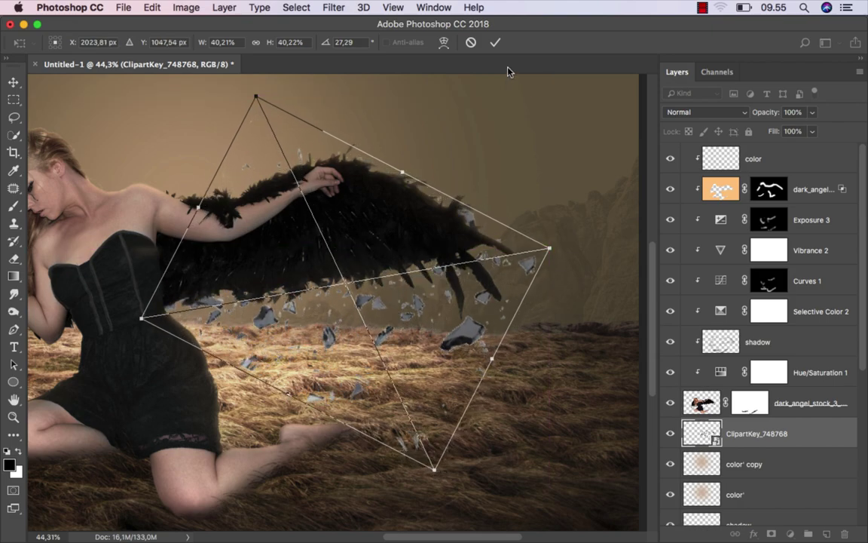
click(494, 43)
scroll(500, 317, down, 2)
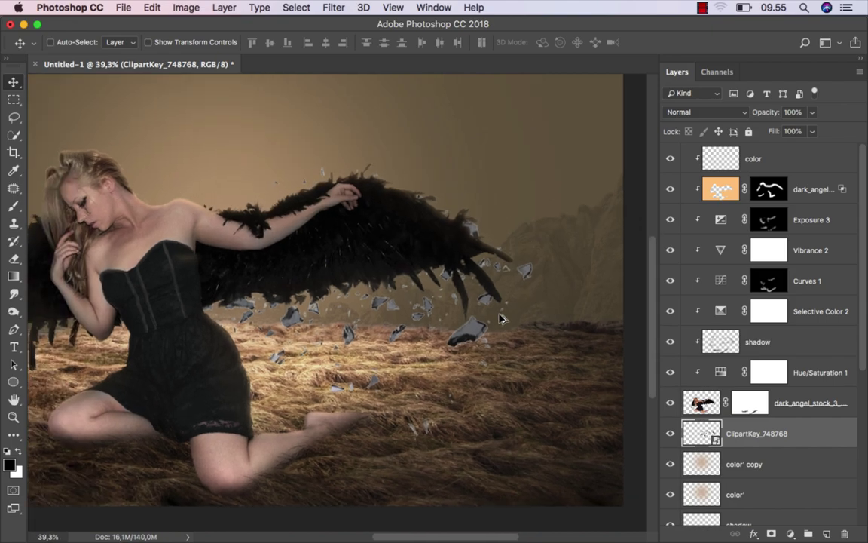
scroll(500, 316, down, 1)
scroll(500, 317, down, 2)
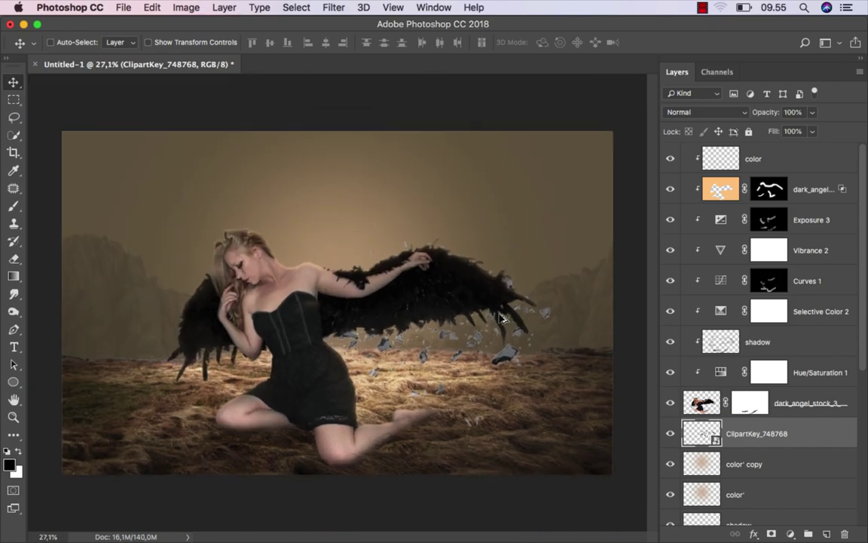
- Duplicate the shards, scale the copy to about 25% and rotate it around the left-hand wing
key(ctrl+j)
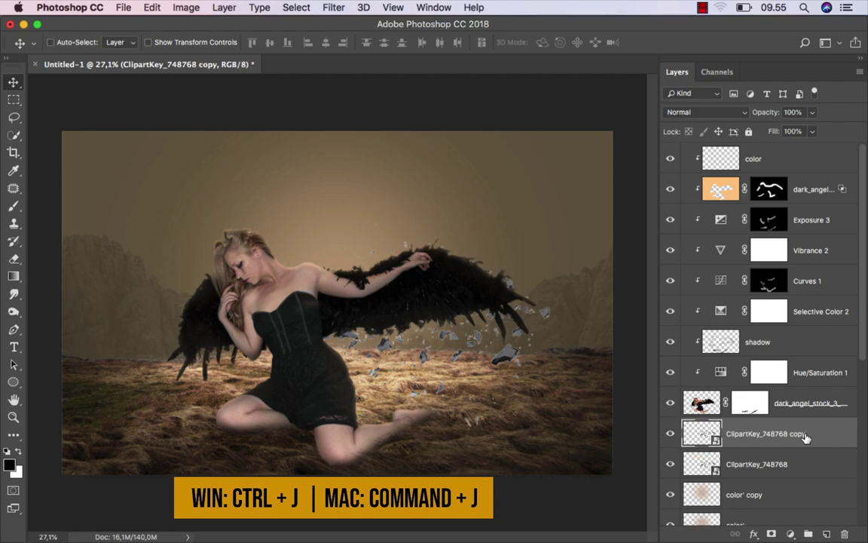
drag(407, 339, 211, 339)
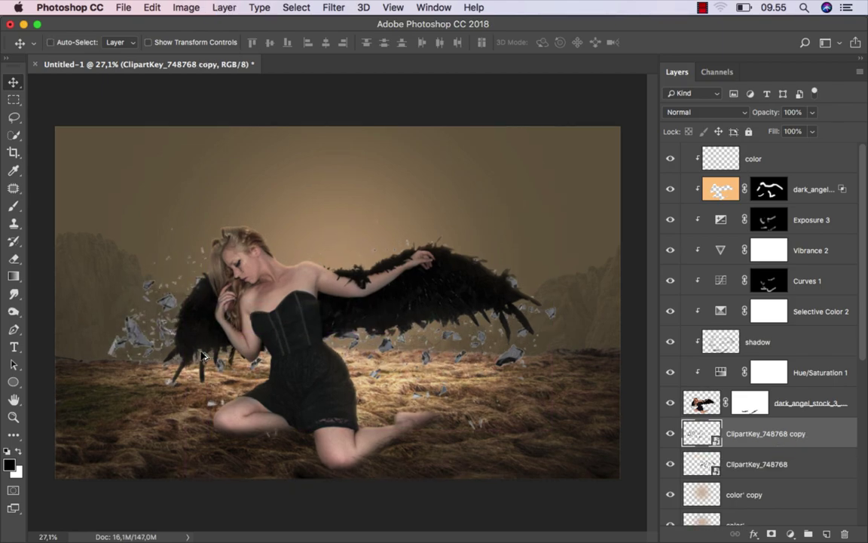
scroll(210, 347, up, 3)
key(ctrl+t)
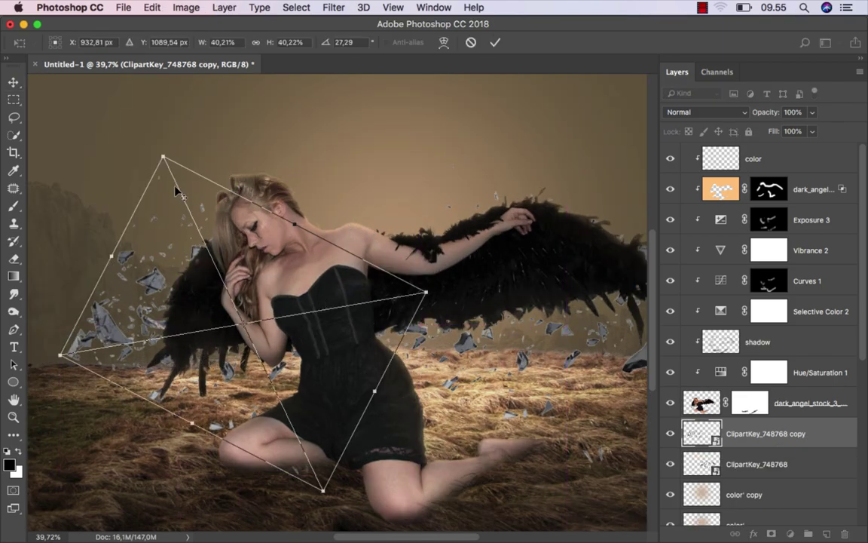
drag(163, 154, 218, 215)
mouse_move(329, 214)
mouse_down()
mouse_move(381, 225)
mouse_move(318, 384)
mouse_move(167, 400)
mouse_up()
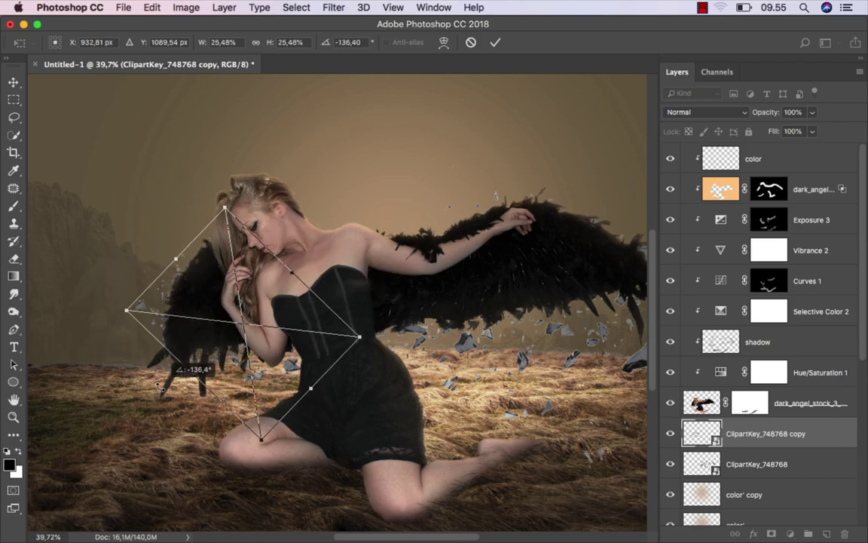
scroll(168, 401, up, 3)
drag(222, 343, 189, 356)
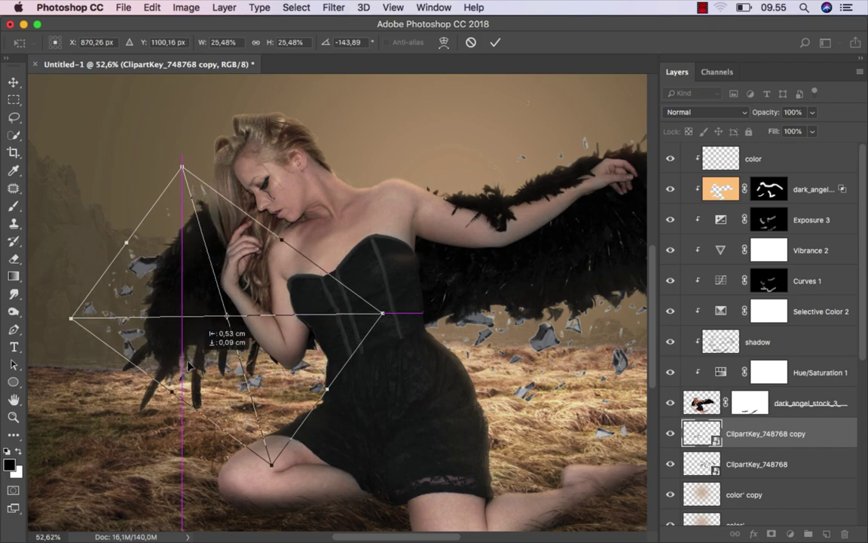
drag(310, 381, 299, 342)
click(492, 43)
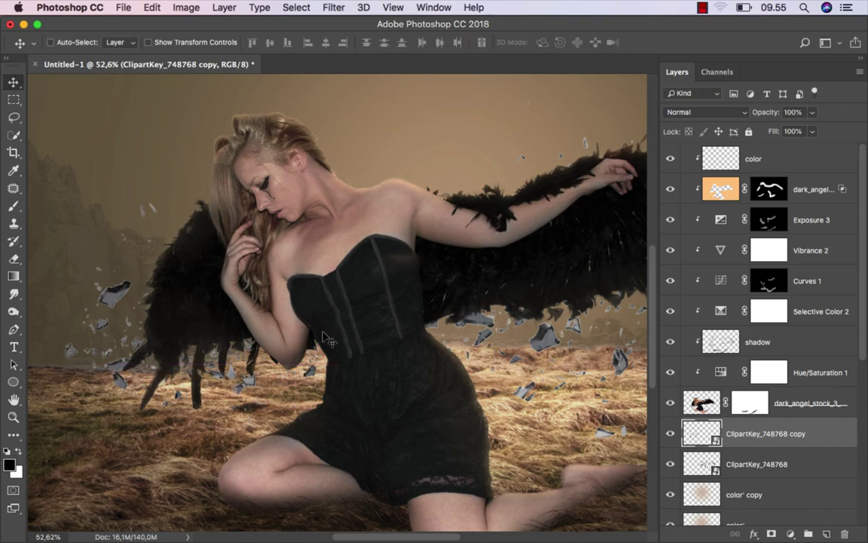
- Merge the two shard layers into one ClipartKey_748768 copy layer
scroll(286, 355, down, 2)
scroll(285, 356, down, 2)
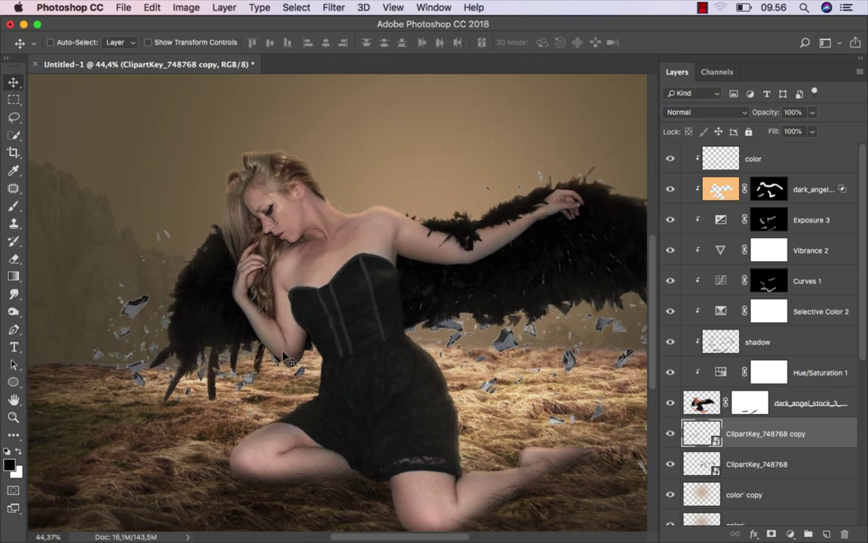
ctrl+click(791, 463)
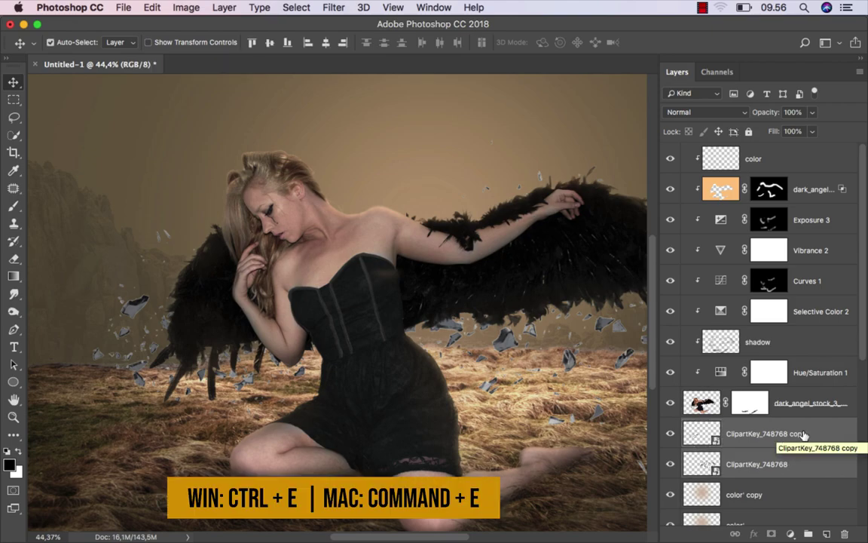
key(super+e)
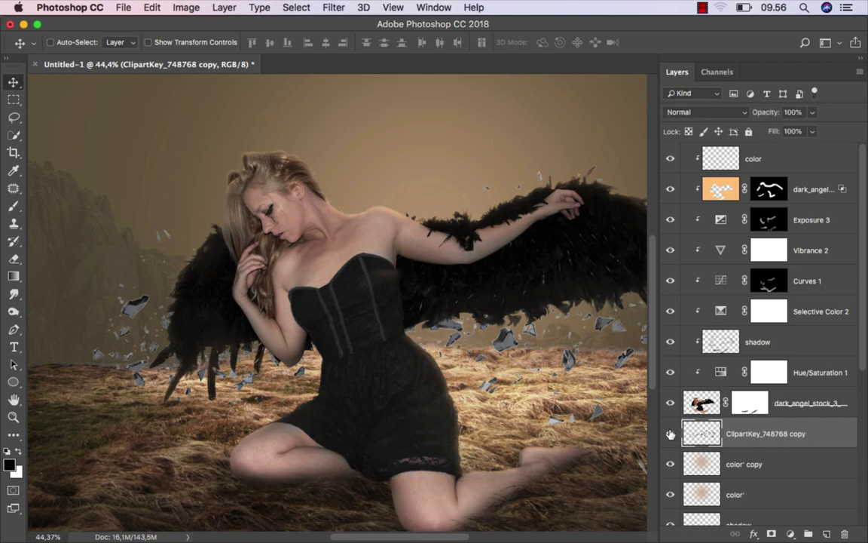
- Add a Selective Color layer clipped to the shards with Black raised to darken them
click(670, 435)
click(670, 435)
click(789, 532)
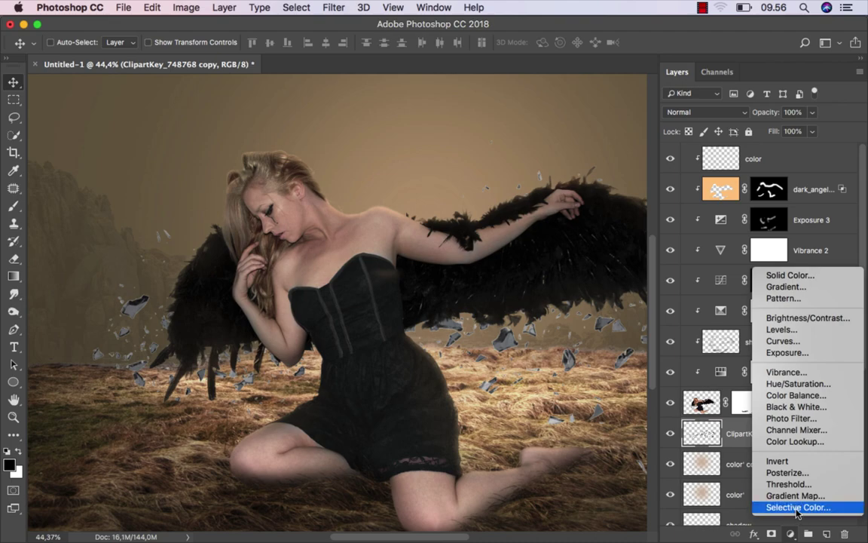
click(791, 503)
click(561, 490)
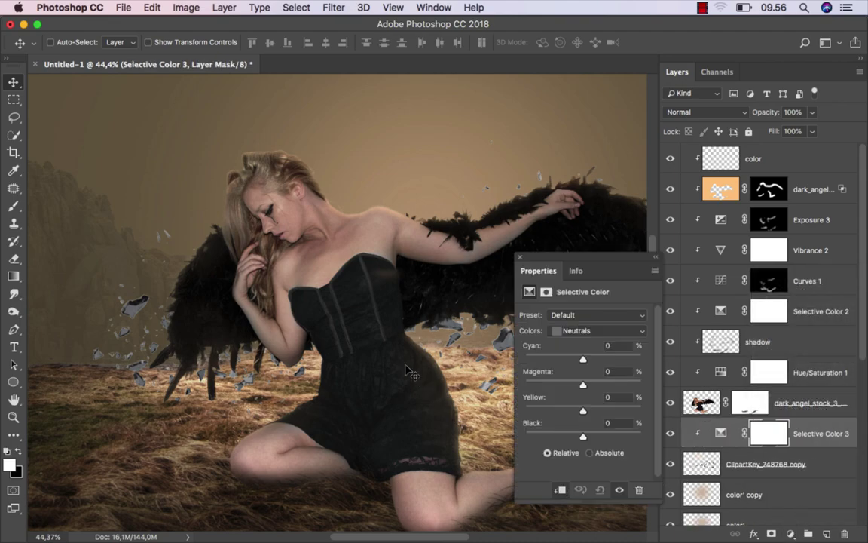
drag(407, 371, 181, 320)
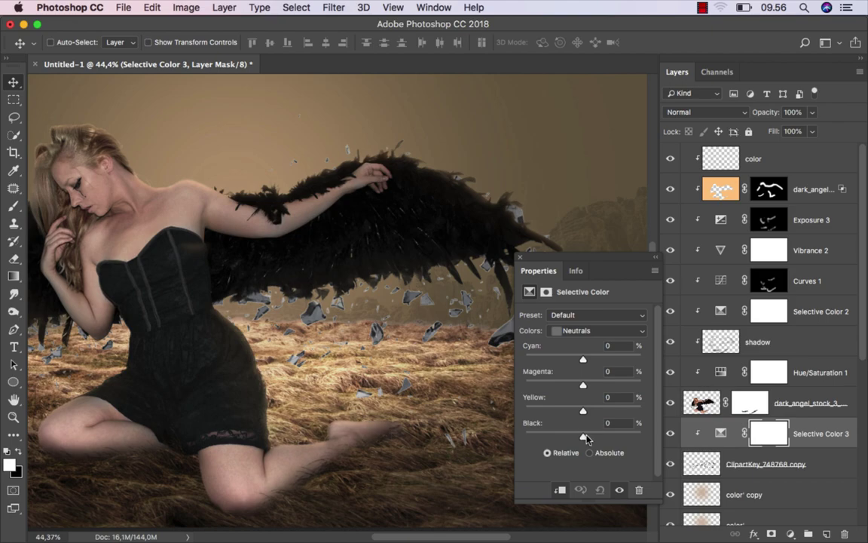
drag(603, 438, 608, 438)
click(521, 257)
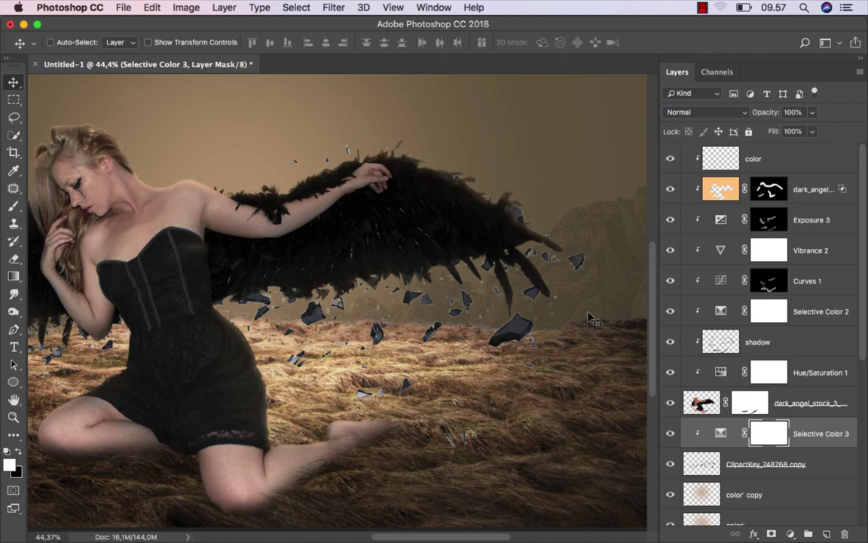
click(671, 434)
- Add a clipped Exposure layer at about -6.05 to blacken the shards, then mask the shards layer
click(793, 534)
click(788, 351)
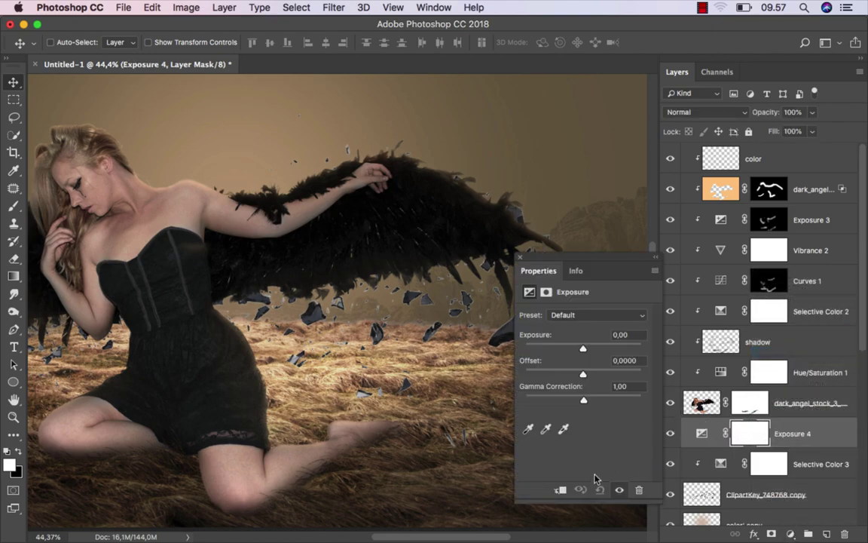
click(562, 490)
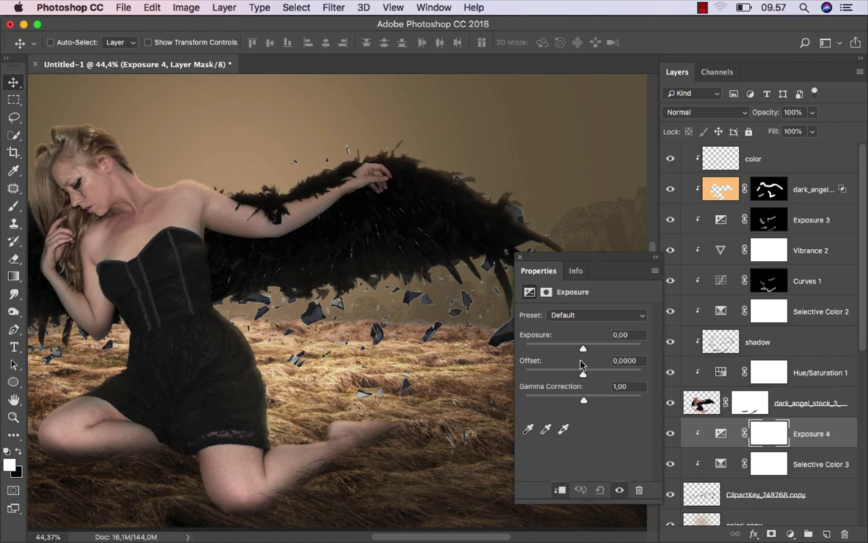
drag(564, 351, 542, 351)
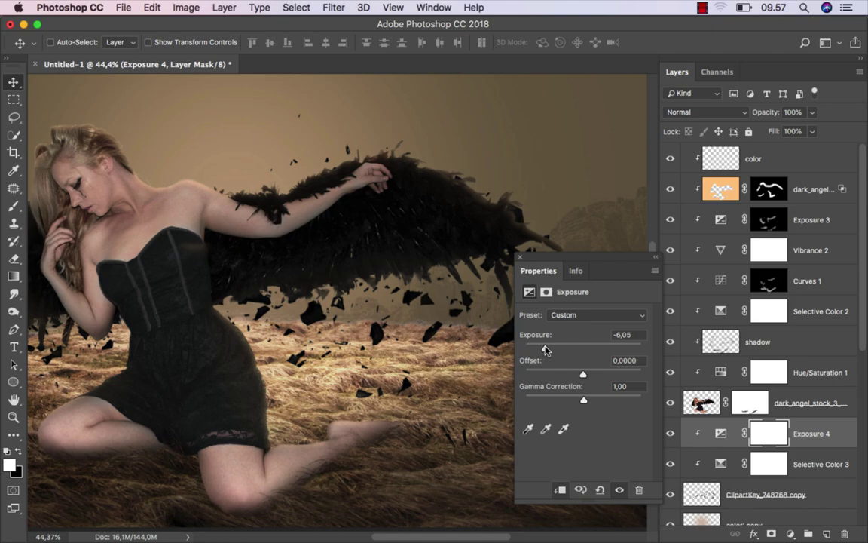
click(519, 257)
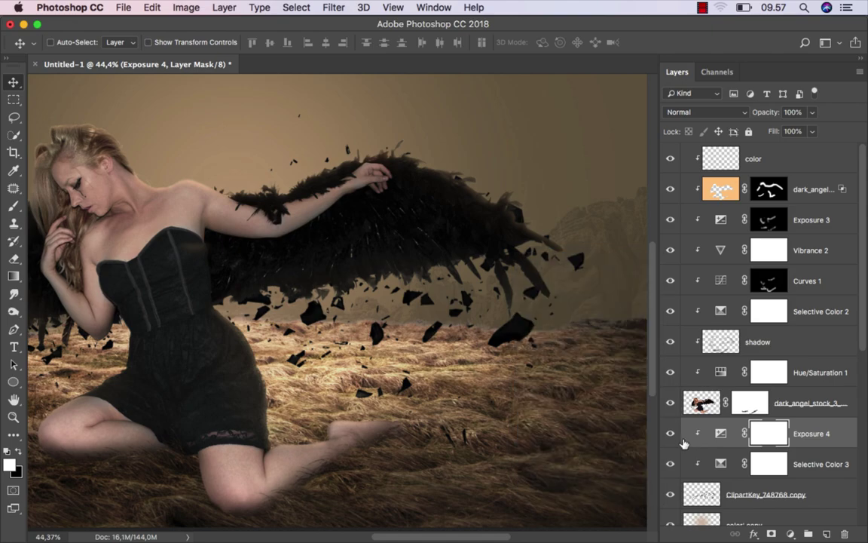
click(670, 433)
click(772, 495)
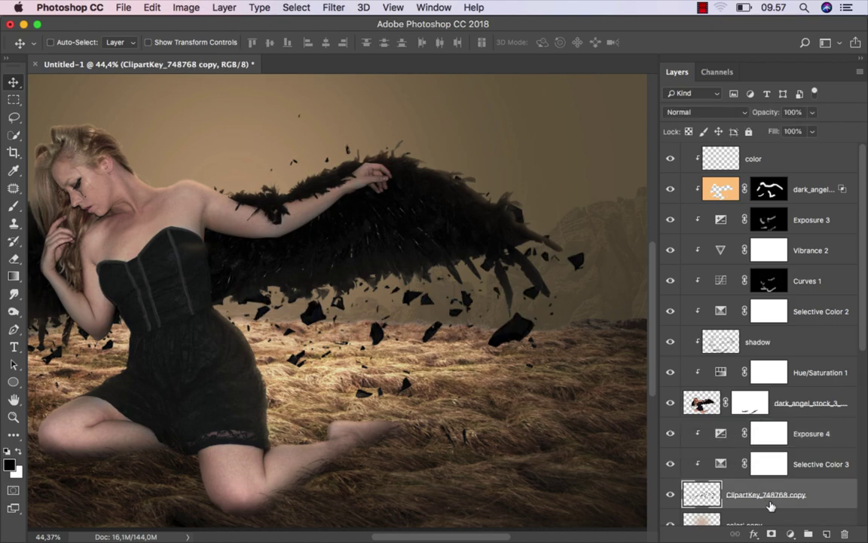
click(771, 534)
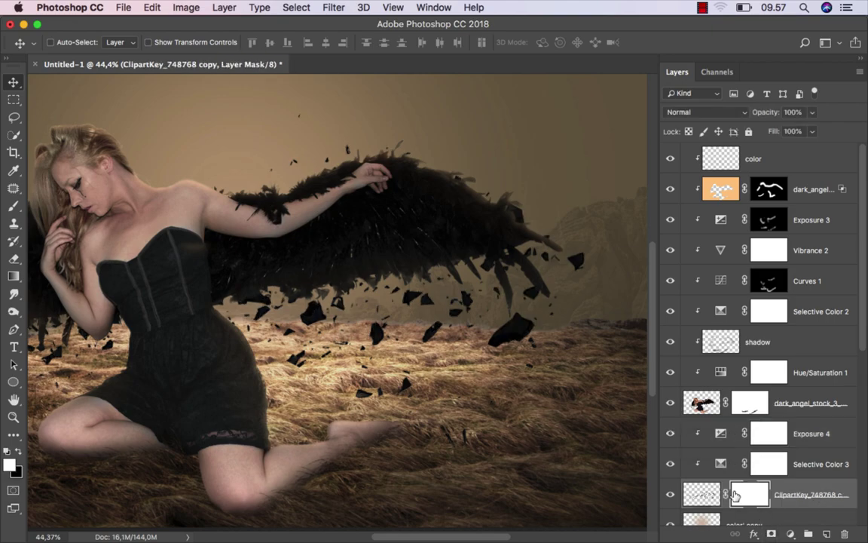
- Set up a hard round Brush at size 75, 100% opacity, with black foreground
click(13, 207)
click(76, 207)
right_click(324, 231)
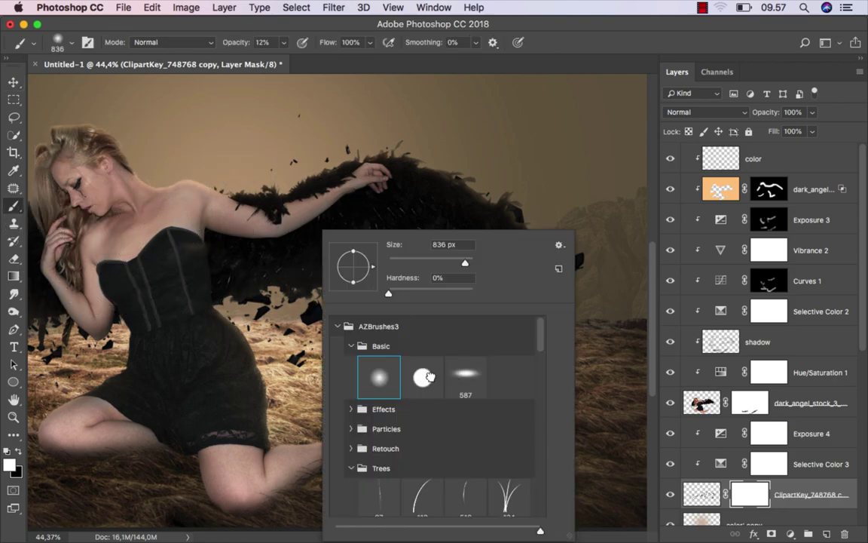
click(426, 377)
double_click(443, 244)
text(75)
click(284, 42)
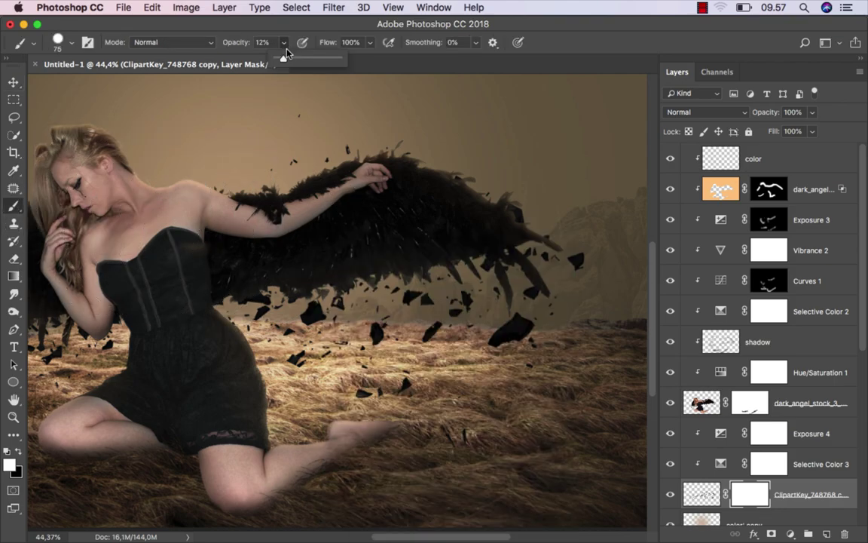
scroll(555, 323, up, 1)
mouse_move(555, 324)
mouse_down()
mouse_move(560, 330)
mouse_move(508, 336)
mouse_up()
scroll(532, 334, up, 1)
scroll(532, 334, up, 5)
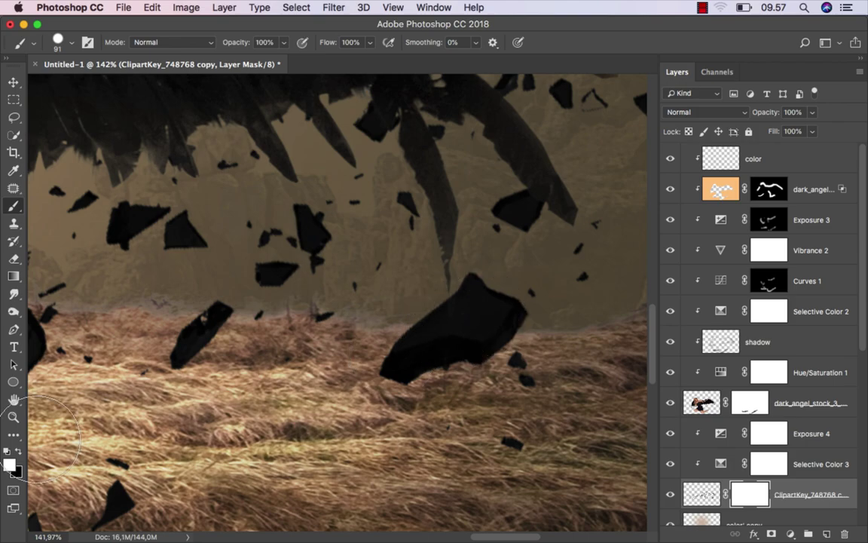
click(19, 453)
- Paint out the large shard over the grass and the shards at the wing tip
mouse_move(471, 392)
mouse_down()
mouse_move(505, 339)
mouse_move(485, 306)
mouse_move(474, 305)
mouse_move(407, 359)
mouse_up()
scroll(400, 397, down, 2)
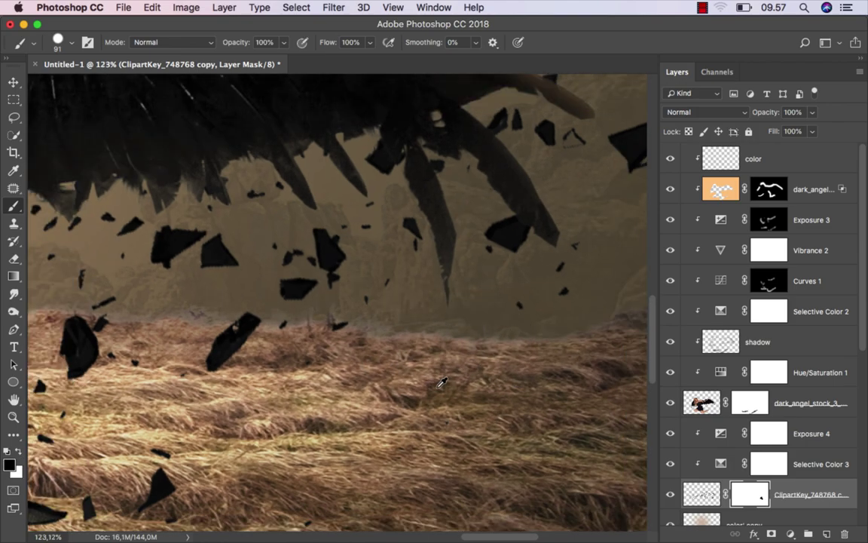
scroll(399, 398, down, 3)
scroll(400, 397, down, 2)
scroll(543, 285, down, 1)
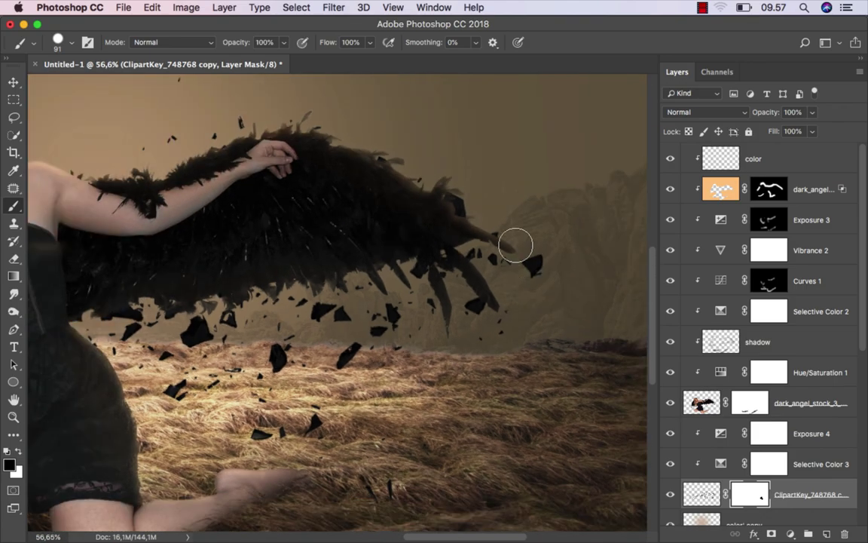
drag(464, 203, 440, 188)
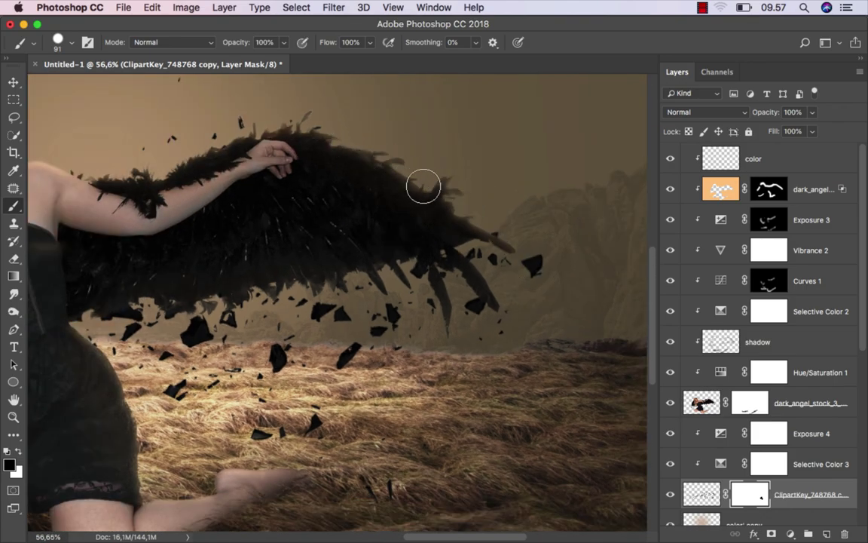
click(535, 260)
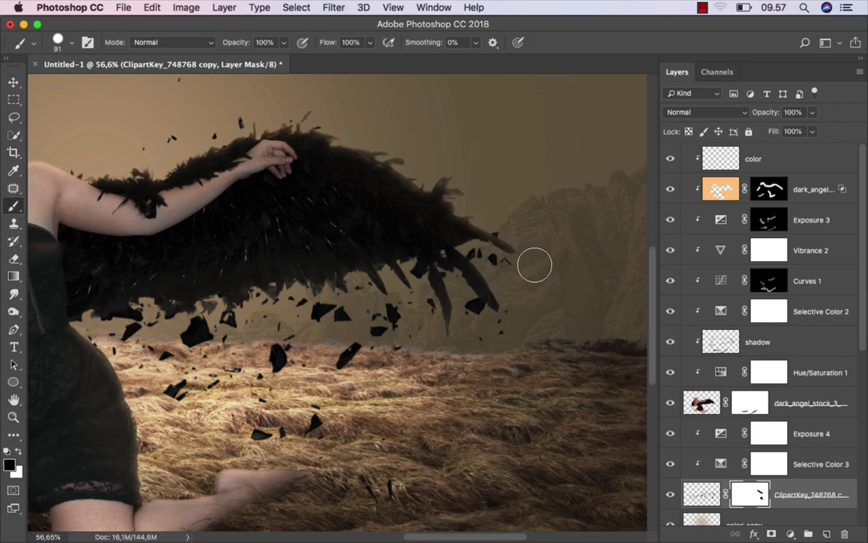
scroll(345, 360, left, 5)
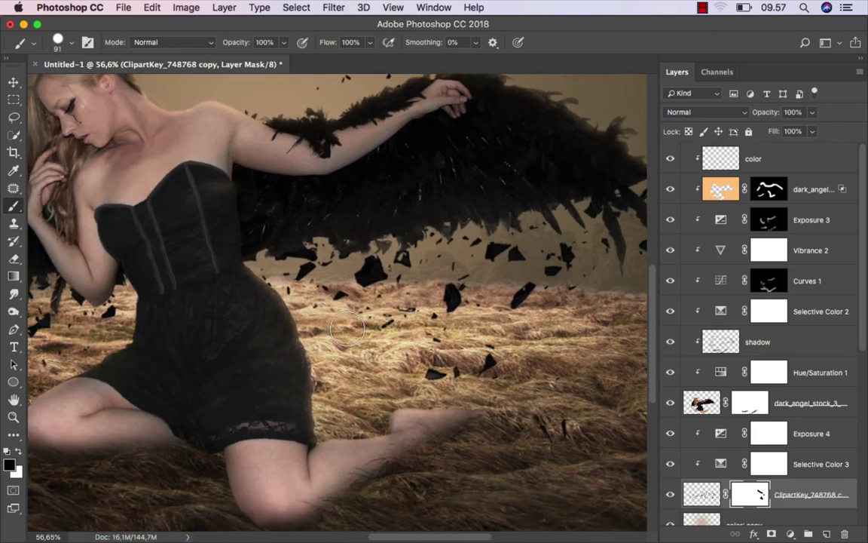
scroll(474, 405, down, 2)
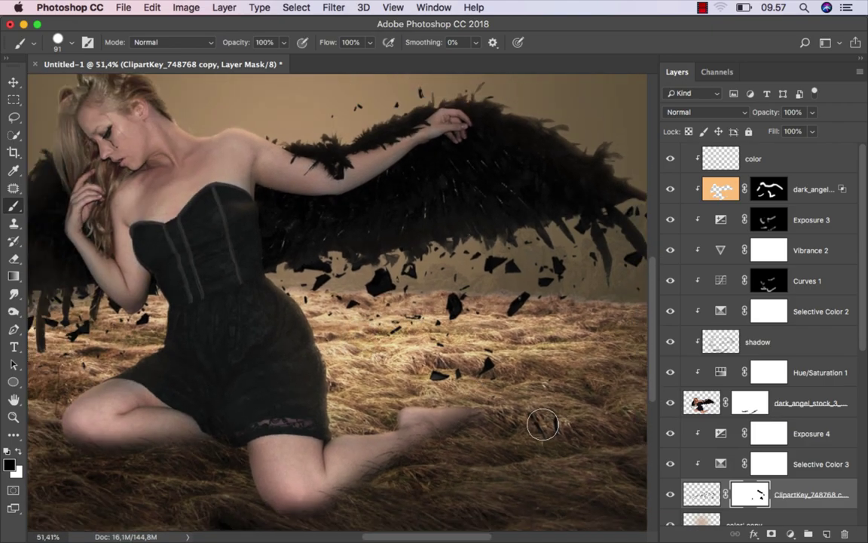
scroll(547, 432, left, 5)
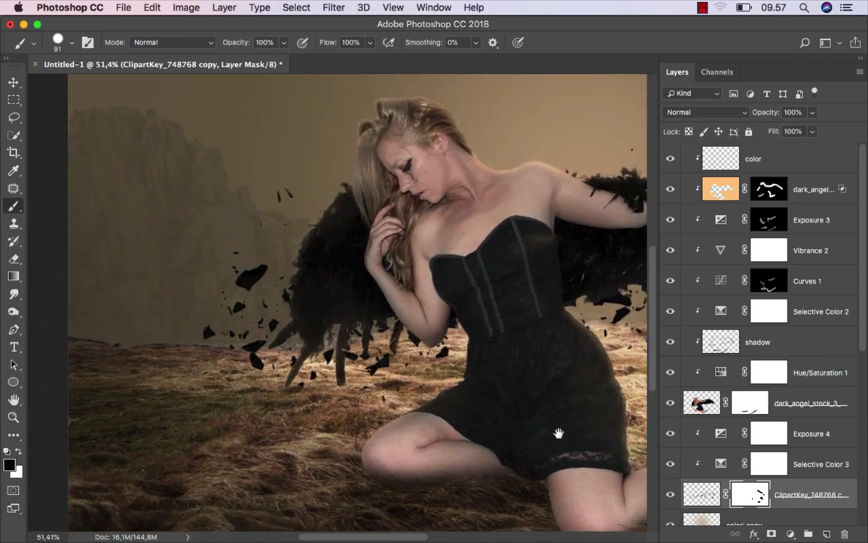
scroll(440, 355, up, 2)
- Paint out the remaining shards over the grass, left of the wing and near the left horizon
drag(445, 356, 448, 336)
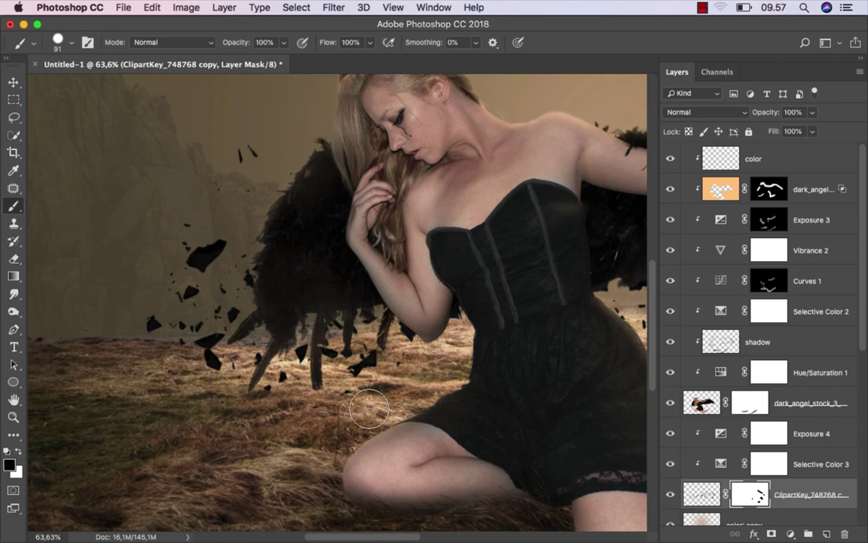
scroll(249, 302, down, 2)
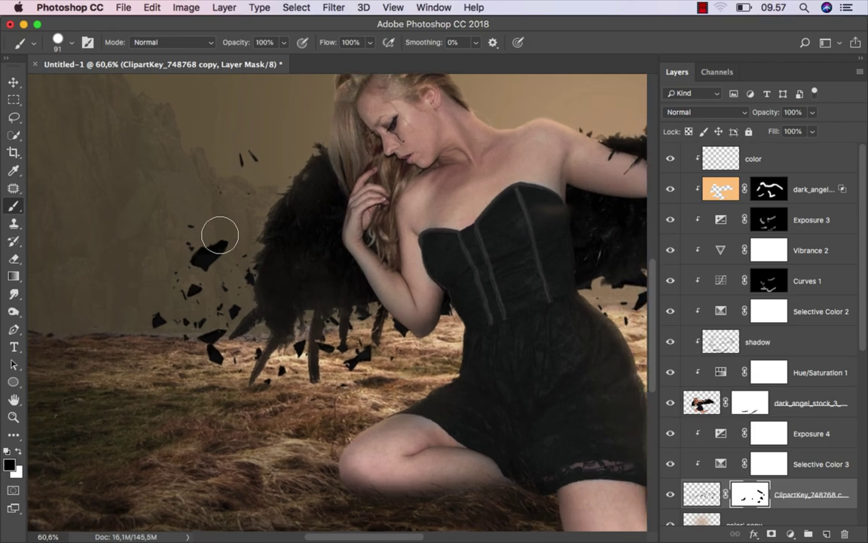
mouse_move(212, 254)
mouse_down()
mouse_move(194, 258)
mouse_move(250, 146)
mouse_up()
drag(162, 277, 151, 315)
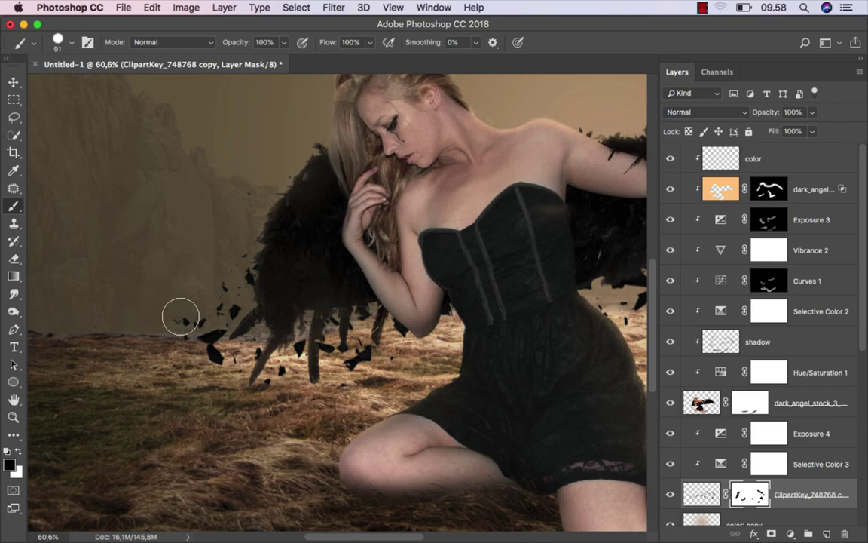
scroll(283, 293, down, 2)
scroll(256, 298, down, 1)
scroll(215, 306, up, 4)
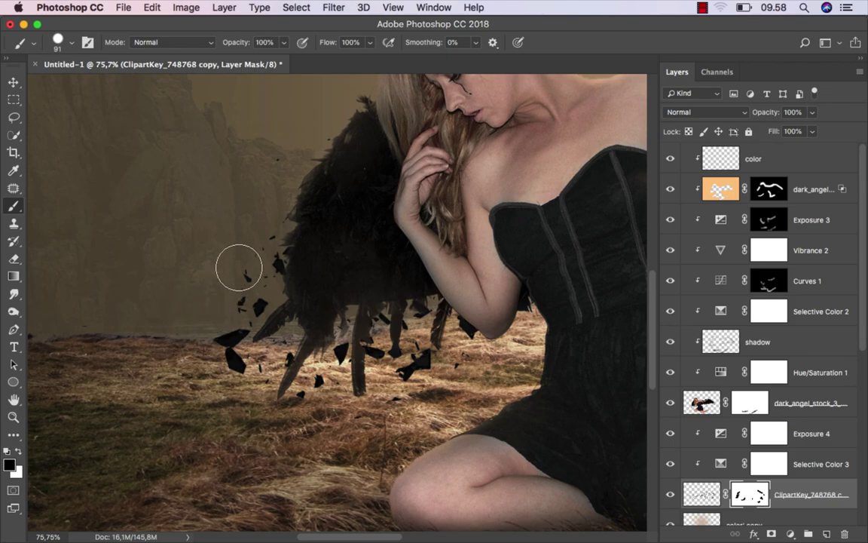
scroll(275, 300, down, 5)
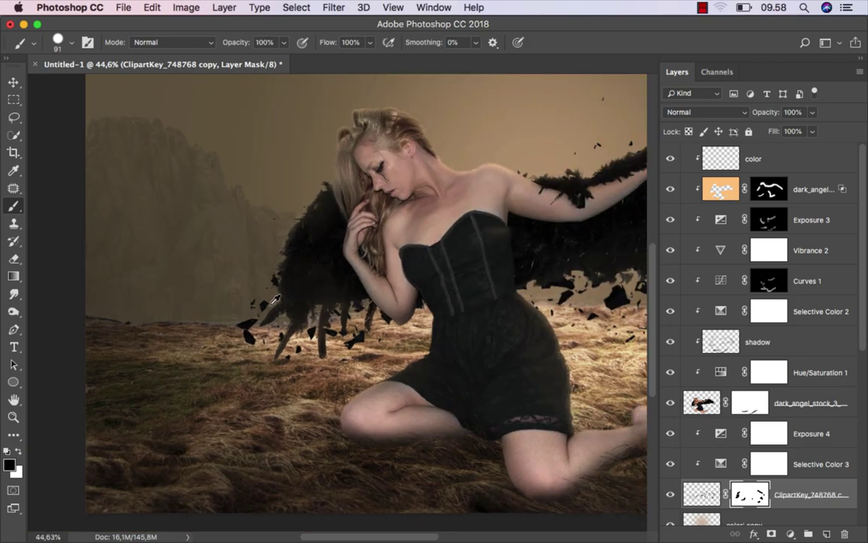
scroll(276, 300, down, 1)
scroll(272, 303, down, 2)
scroll(269, 303, down, 1)
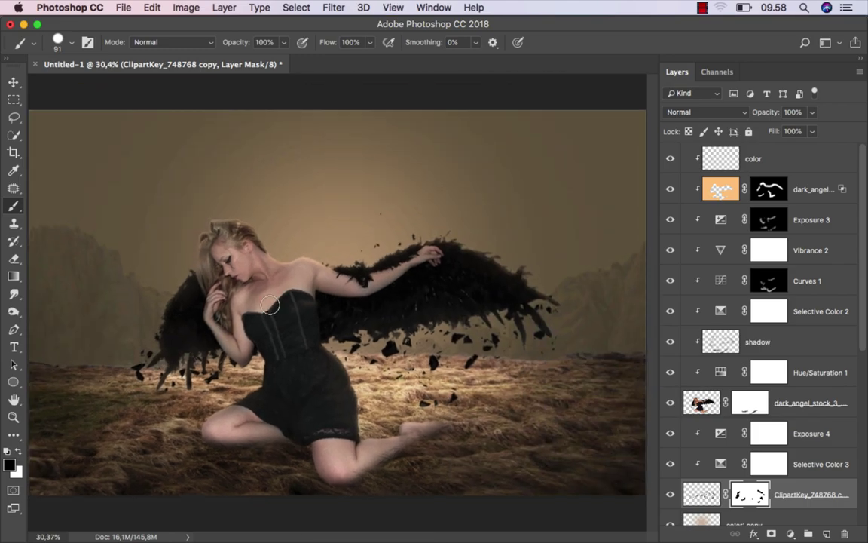
scroll(746, 482, down, 1)
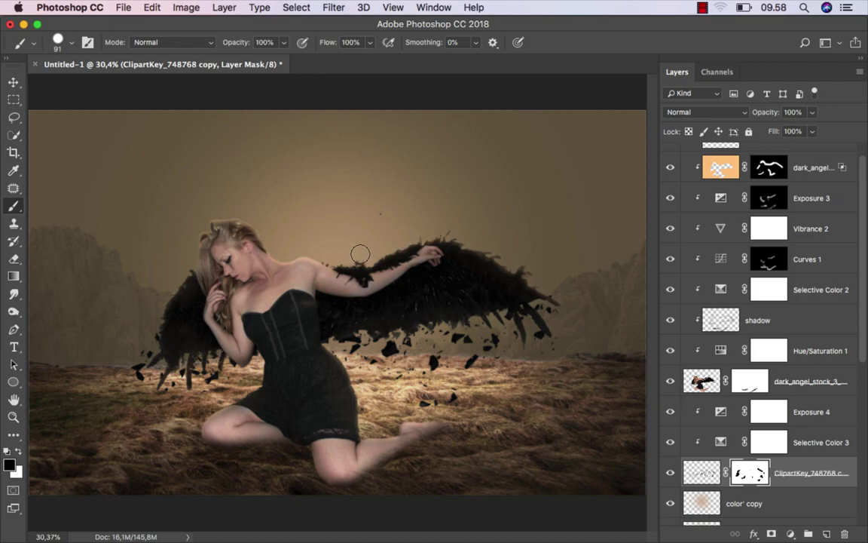
scroll(368, 273, down, 1)
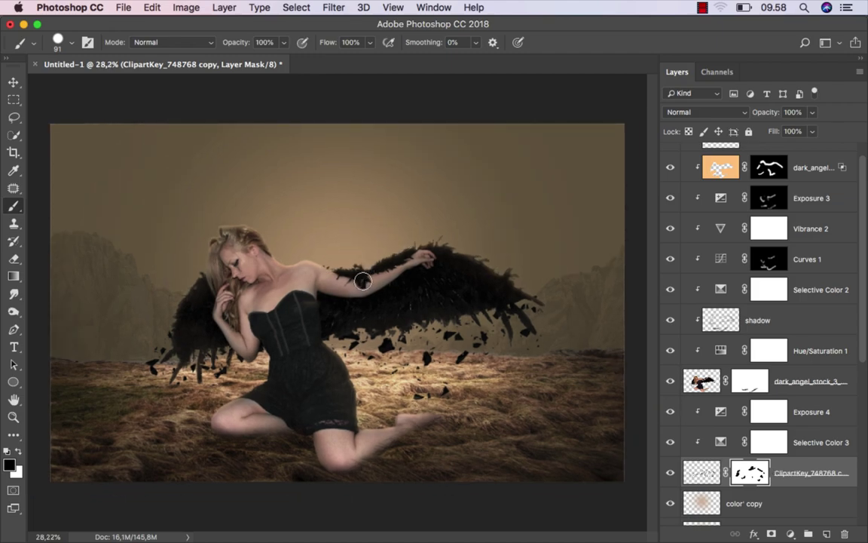
scroll(785, 469, down, 2)
click(797, 424)
- Enable an orange Linear Dodge (Add) Inner Shadow: 26% opacity, distance 12, size 21, angle about 134°
right_click(797, 424)
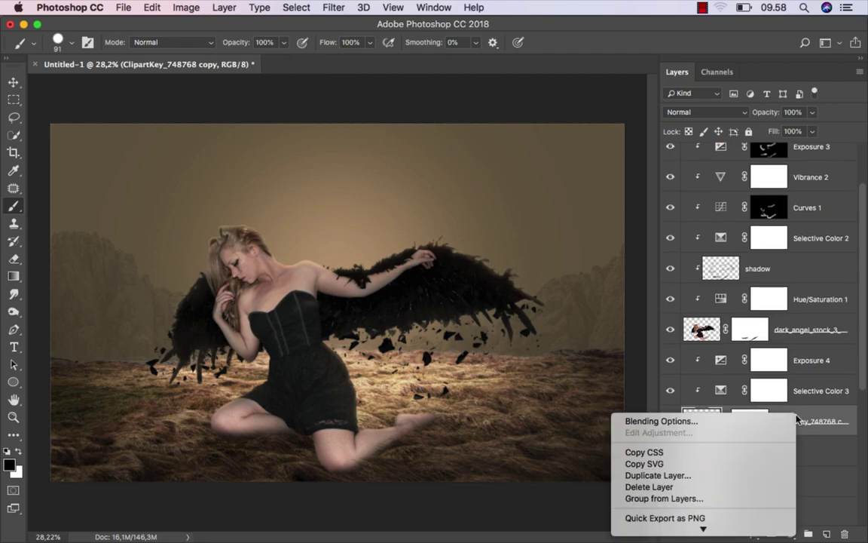
click(761, 420)
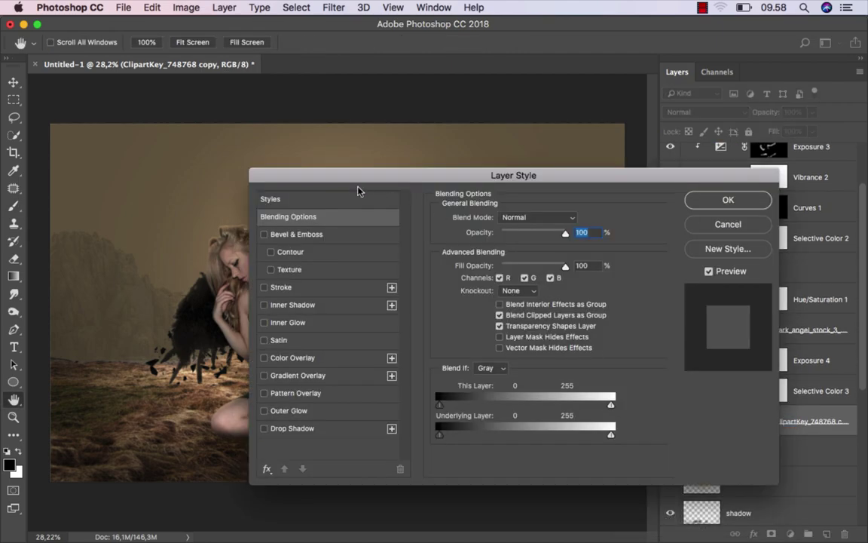
drag(325, 173, 499, 170)
click(439, 302)
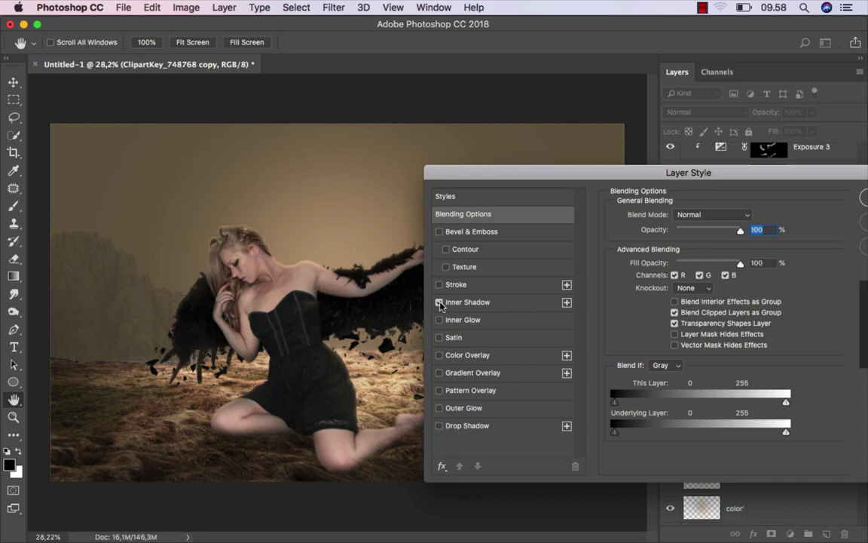
scroll(386, 336, up, 5)
drag(386, 341, 326, 333)
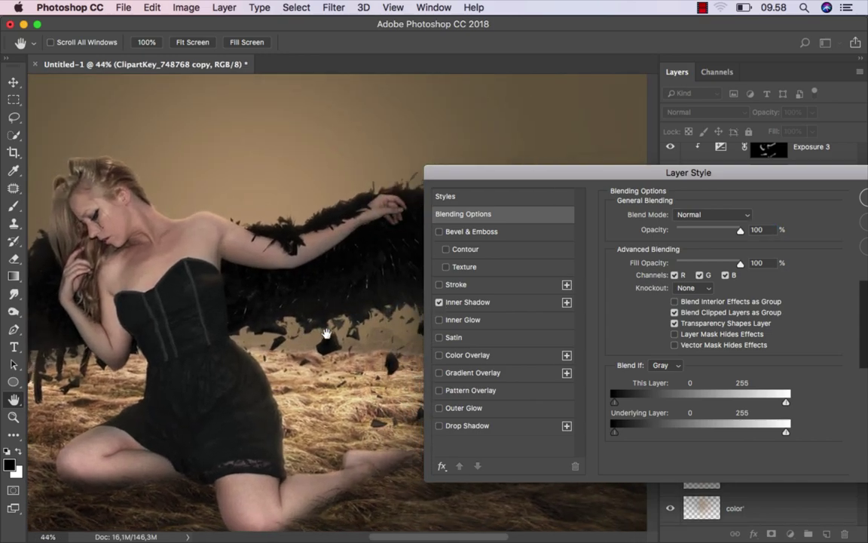
click(462, 302)
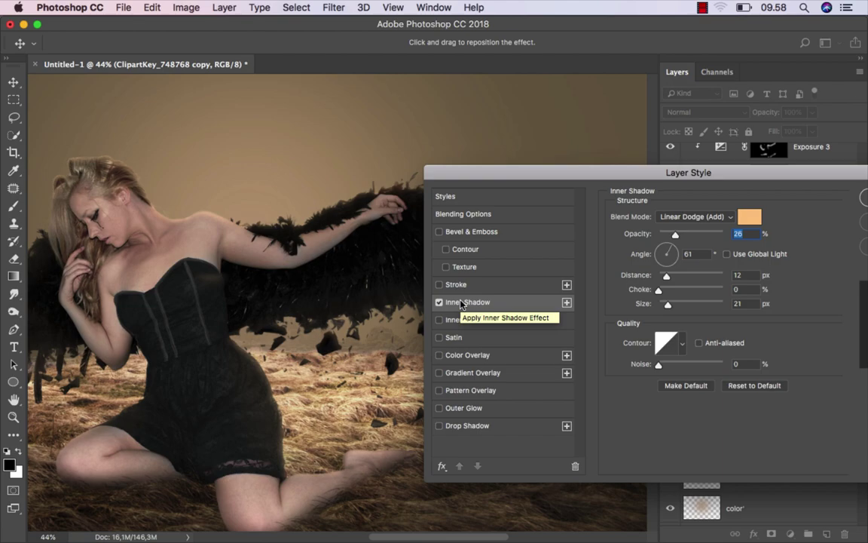
scroll(361, 343, up, 3)
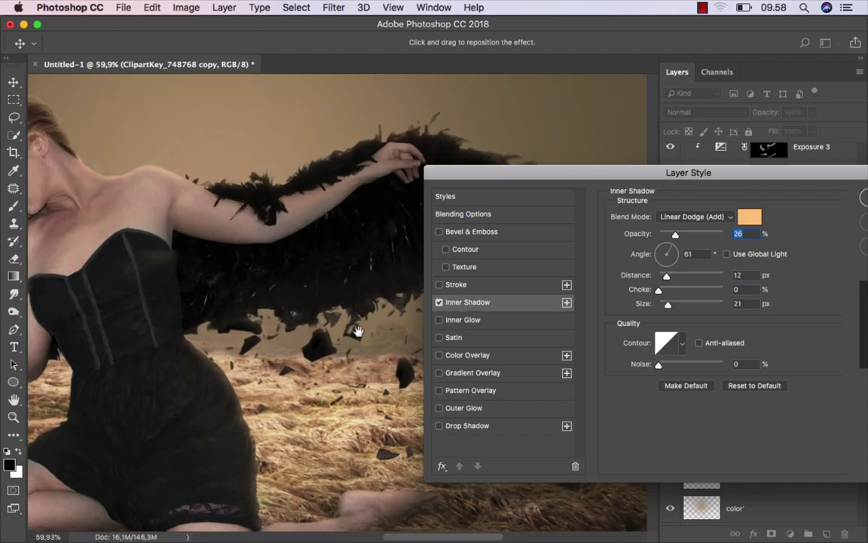
scroll(358, 331, right, 5)
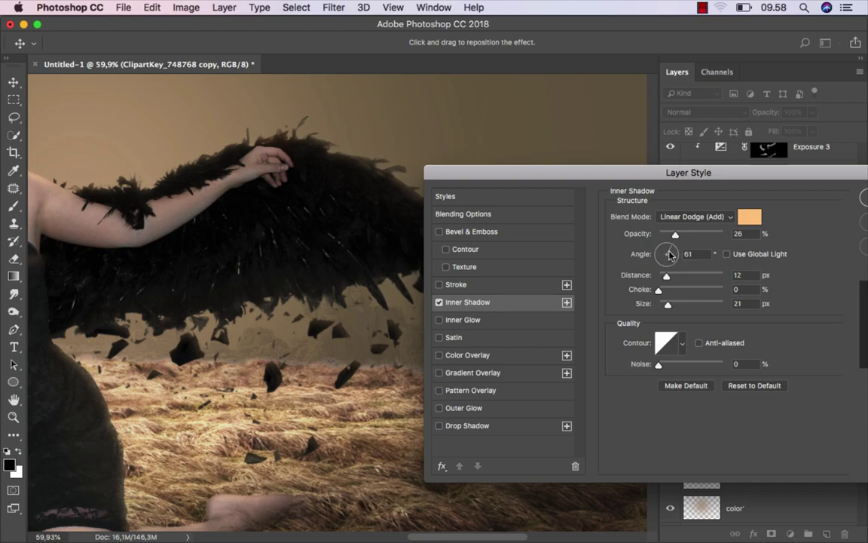
key(Down)
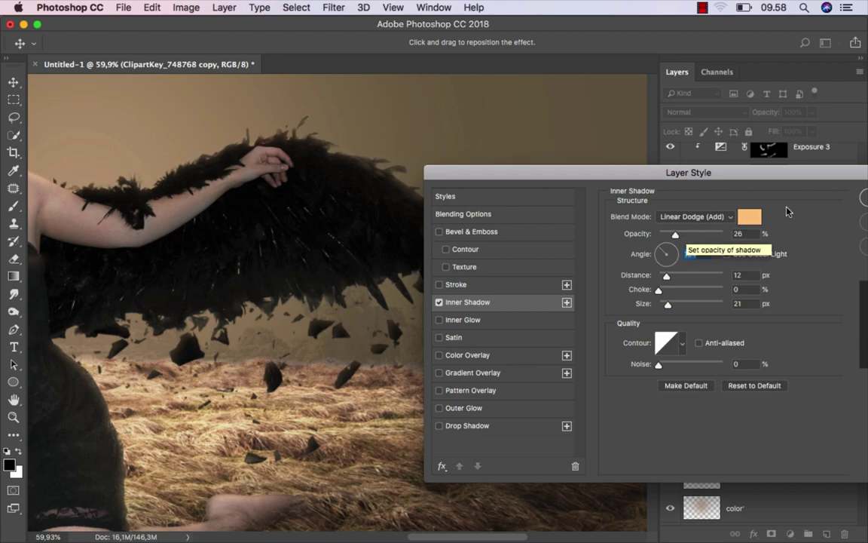
drag(848, 176, 688, 173)
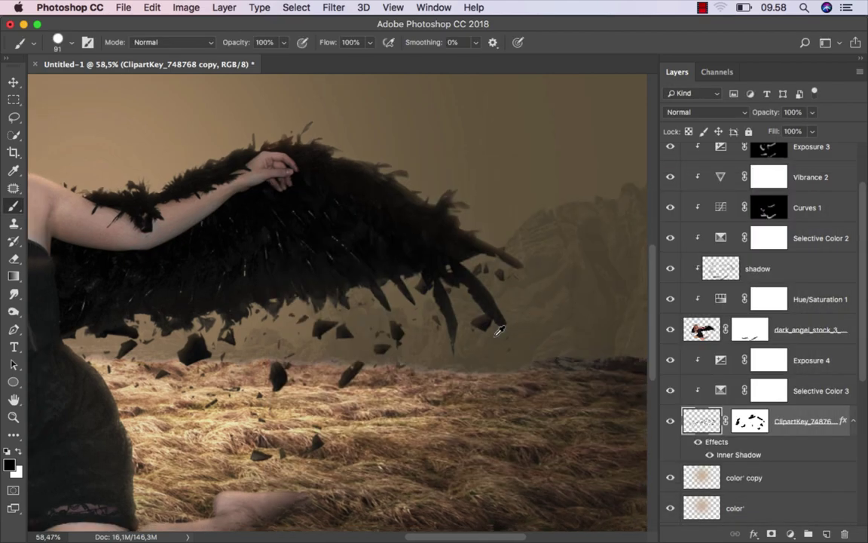
- Select the top 'color' layer and create a new layer above it named 'soft brush'
scroll(499, 330, down, 3)
key(ctrl+0)
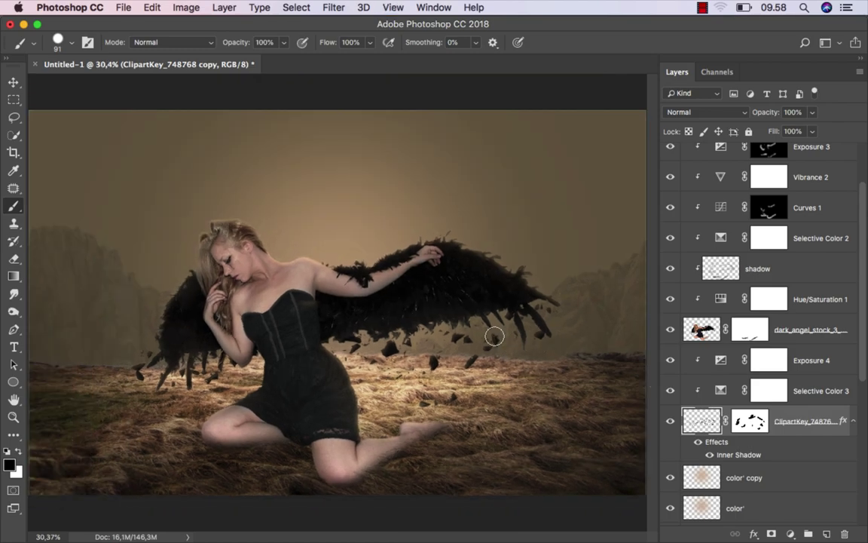
key(v)
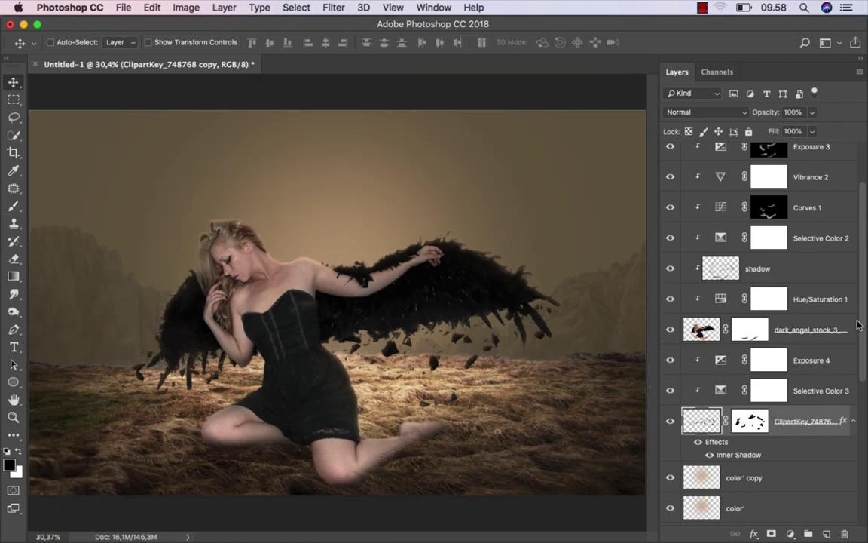
scroll(857, 324, up, 1)
scroll(830, 249, up, 4)
click(789, 158)
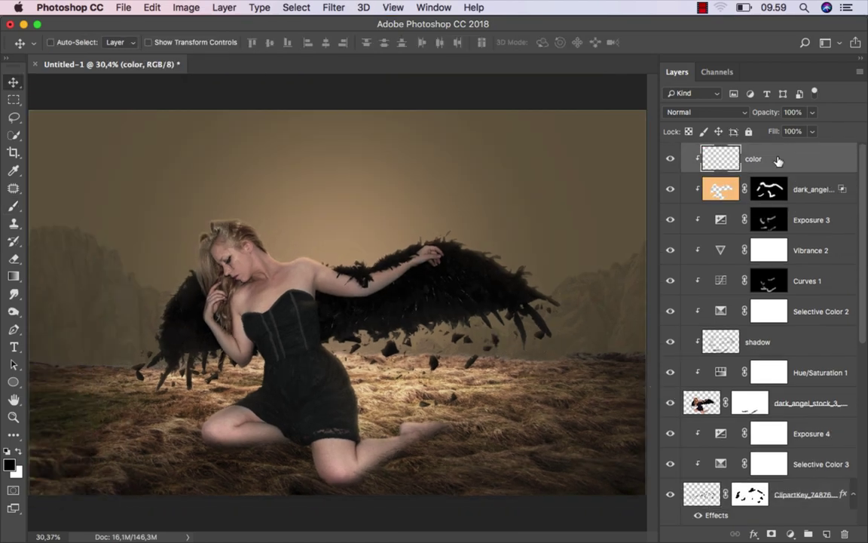
click(827, 534)
text(soft brus)
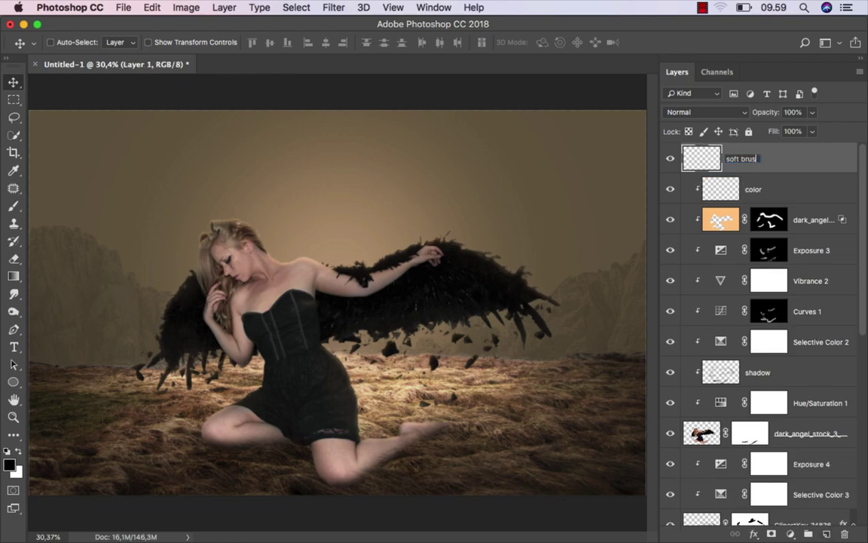
text(h)
key(Return)
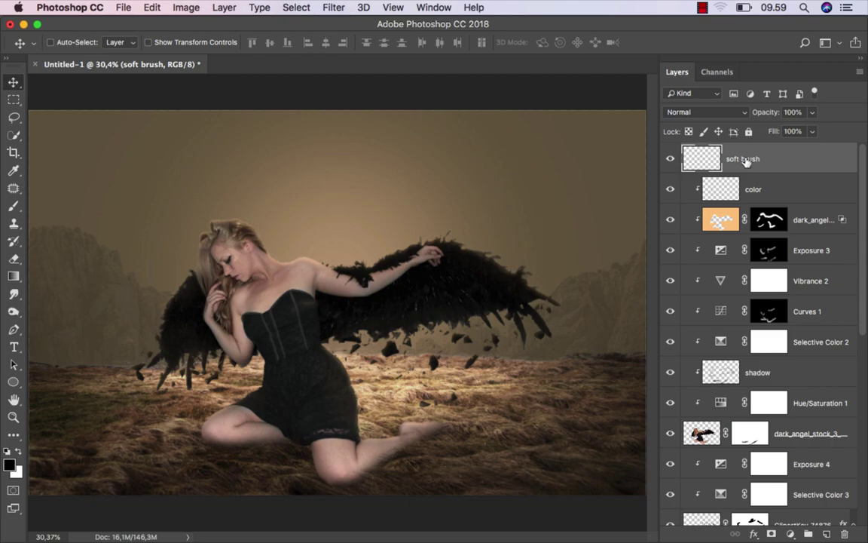
right_click(15, 209)
- Choose the 1100 cloud brush from the Effects set at 6% opacity
click(68, 202)
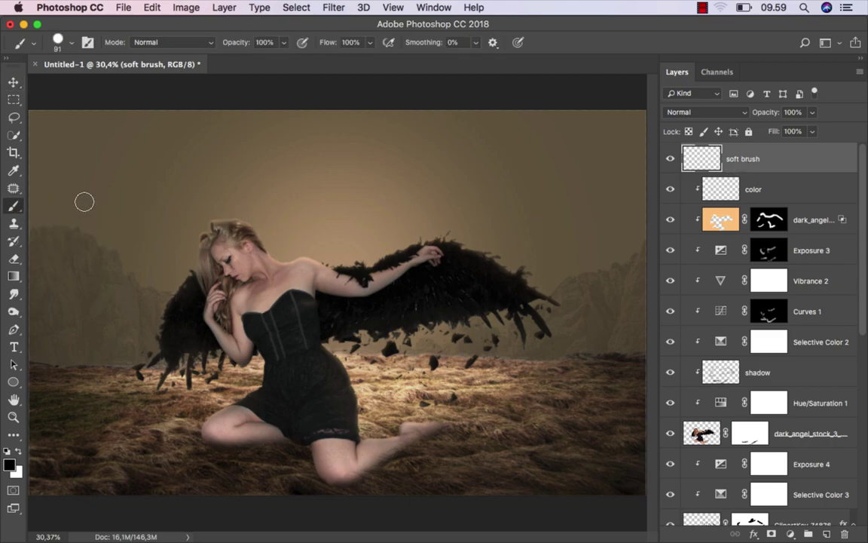
right_click(142, 197)
click(167, 372)
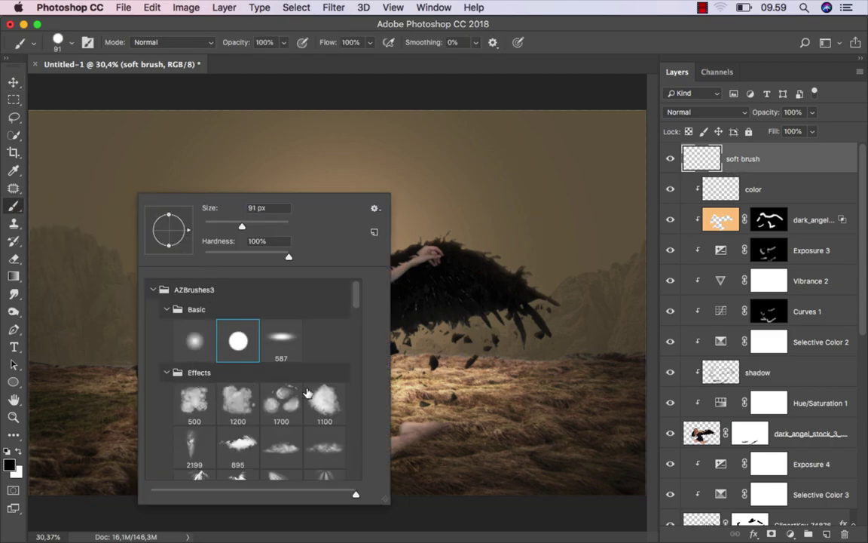
click(312, 395)
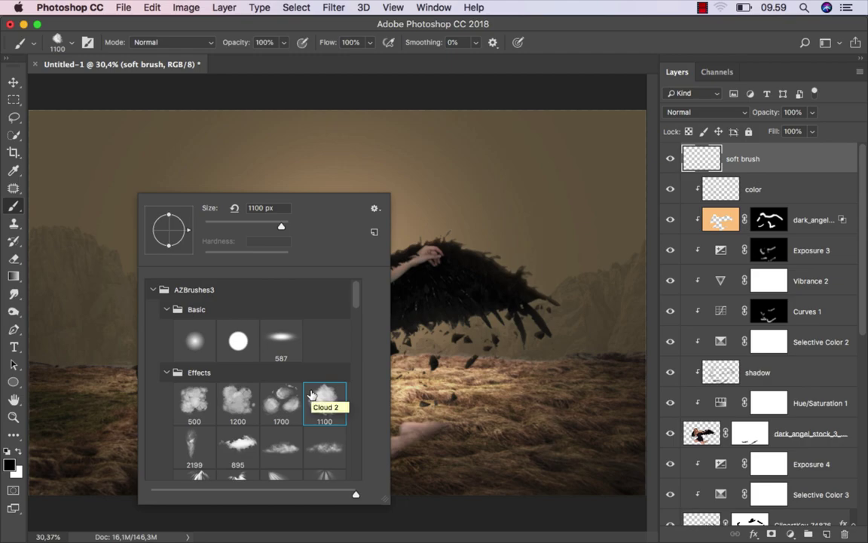
drag(284, 43, 224, 60)
drag(142, 249, 113, 226)
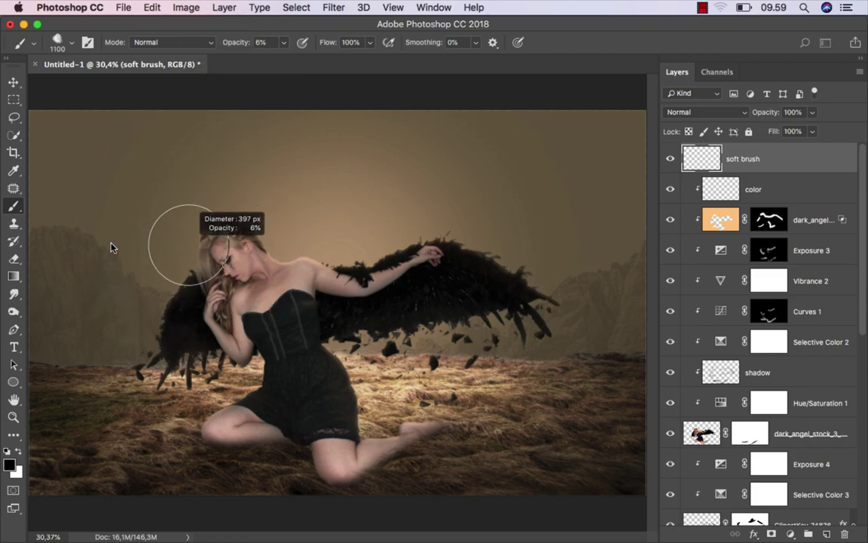
- Sample cream, tan and brown scene colours and softly paint them over the wings and legs
scroll(279, 240, up, 3)
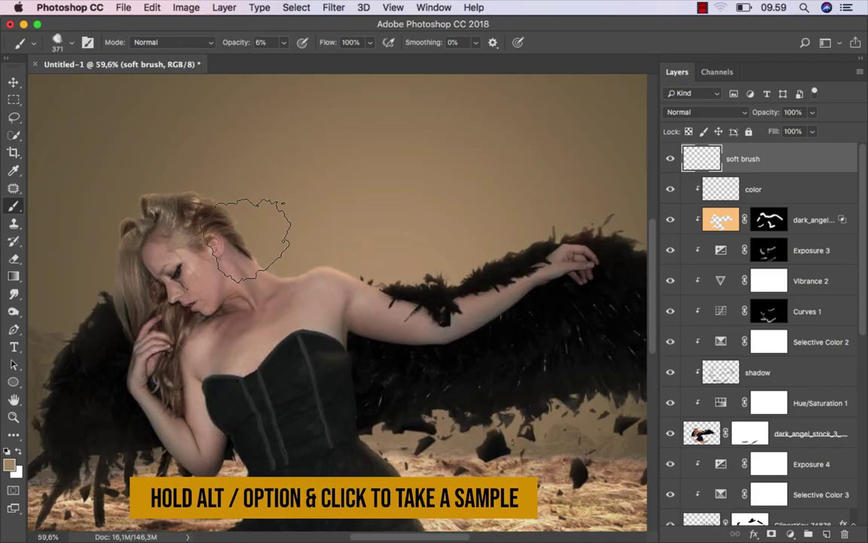
drag(267, 172, 458, 136)
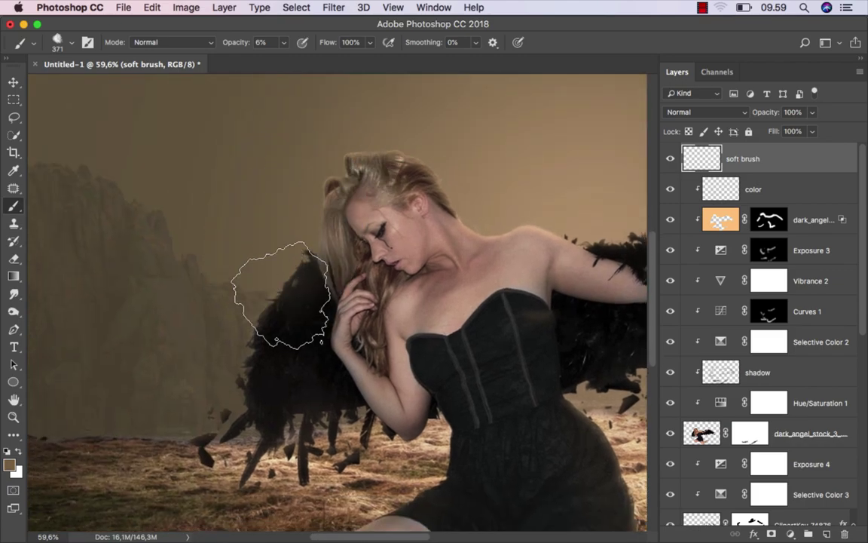
scroll(249, 305, down, 3)
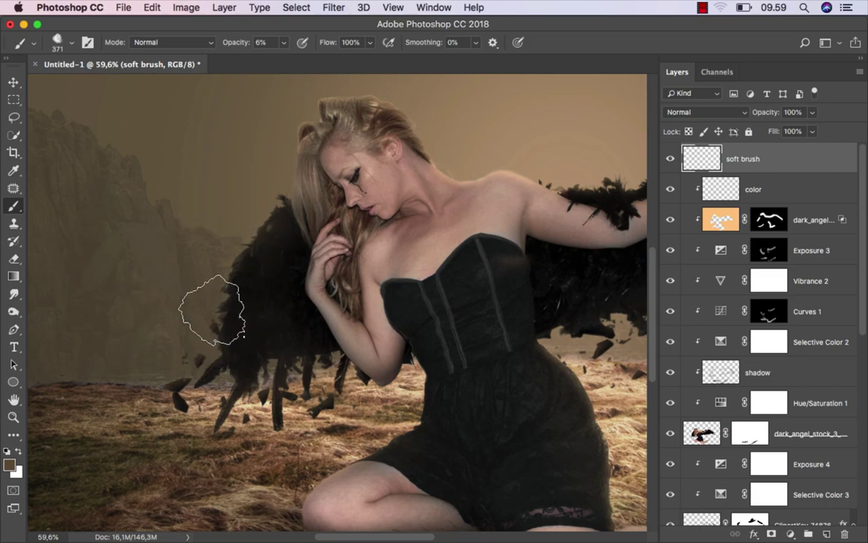
scroll(214, 311, down, 3)
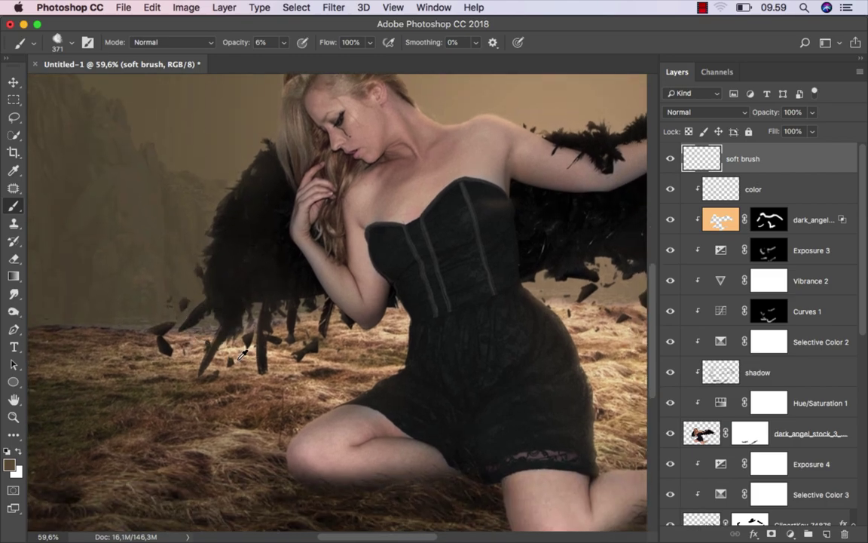
alt+click(217, 317)
alt+click(302, 294)
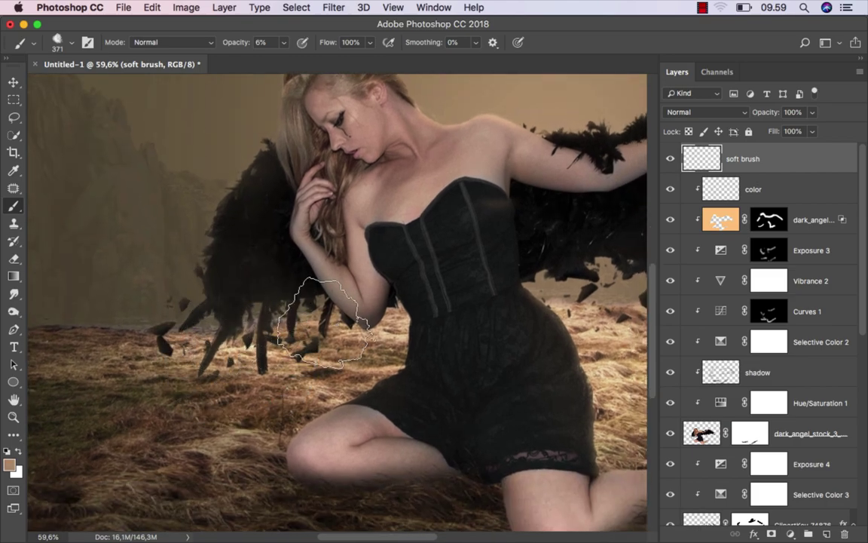
scroll(251, 296, down, 3)
scroll(251, 295, right, 3)
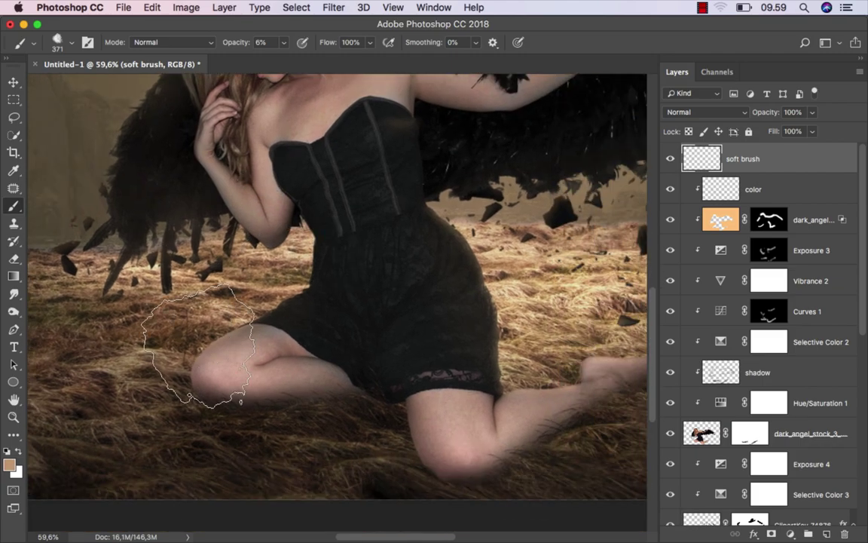
alt+click(260, 396)
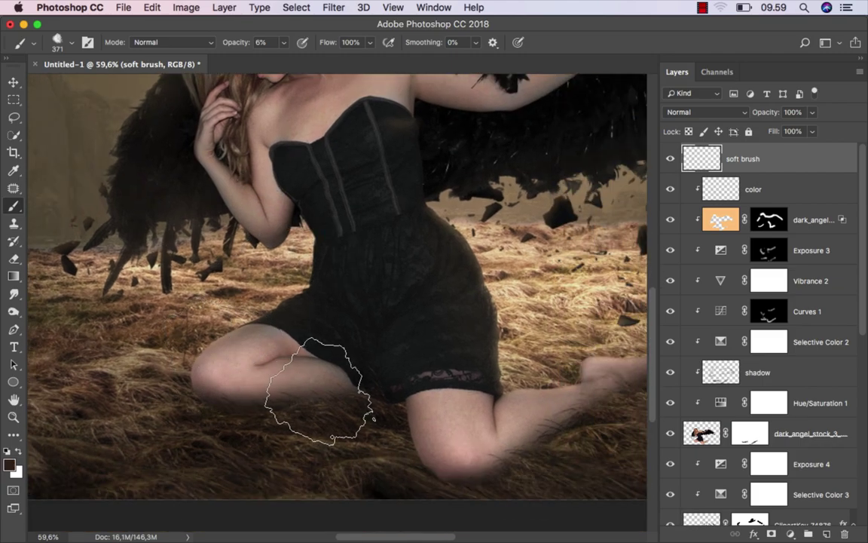
drag(331, 408, 217, 347)
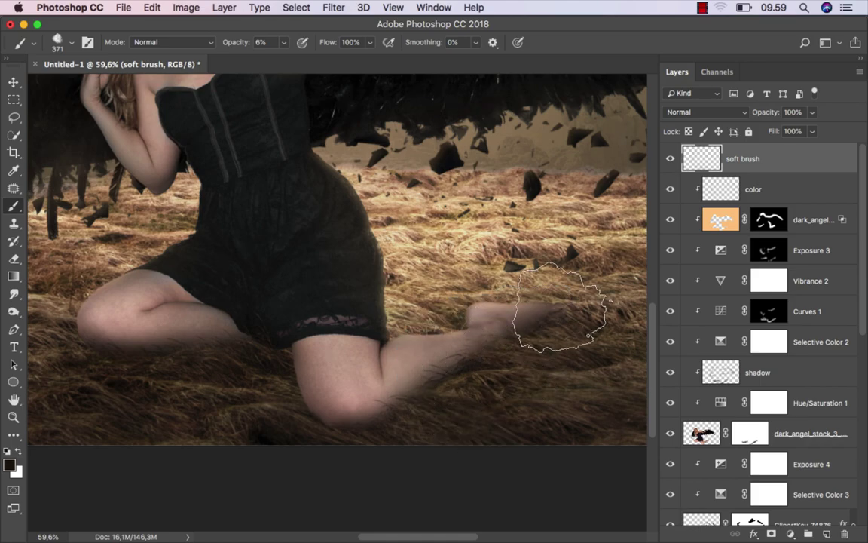
drag(561, 320, 432, 430)
scroll(453, 370, down, 2)
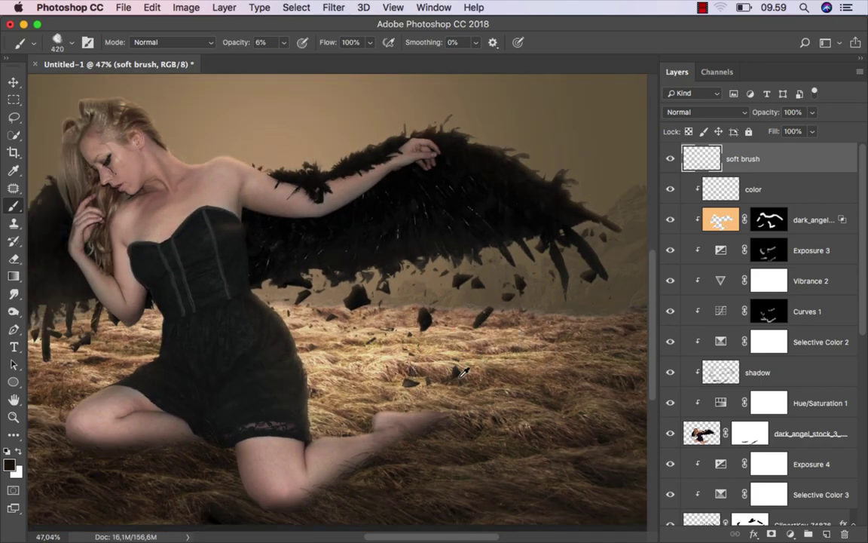
alt+click(352, 327)
alt+click(294, 307)
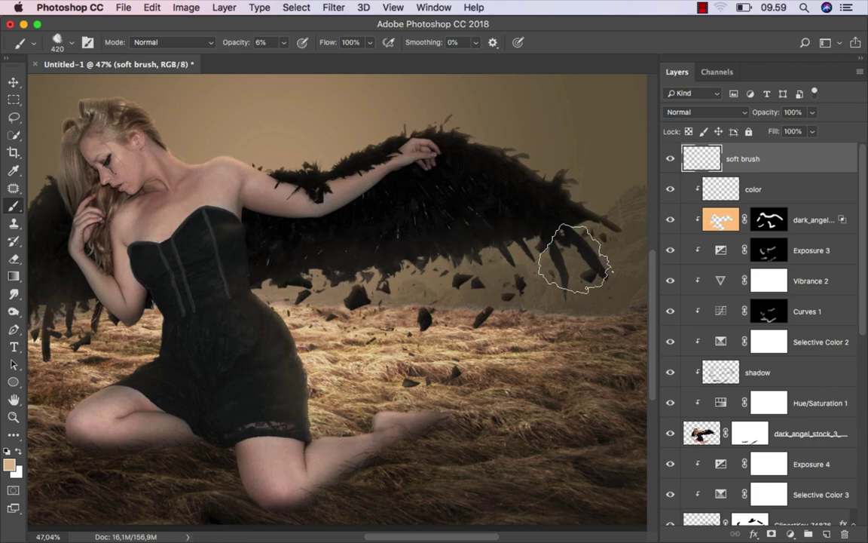
- Enlarge the brush to about 525 px and paint sampled dark brown over the wing
drag(519, 249, 588, 236)
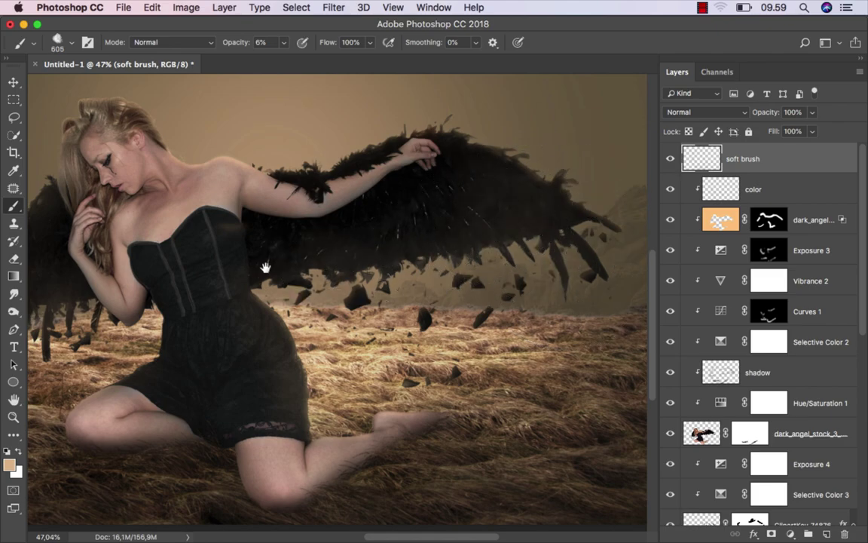
key(ctrl+shift+h)
alt+click(294, 287)
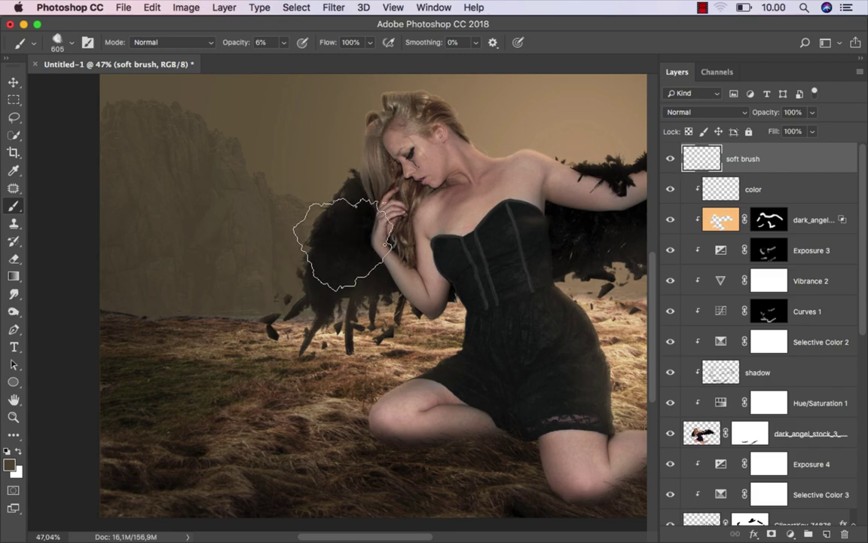
scroll(263, 273, down, 2)
key(ctrl+shift+h)
scroll(262, 273, down, 1)
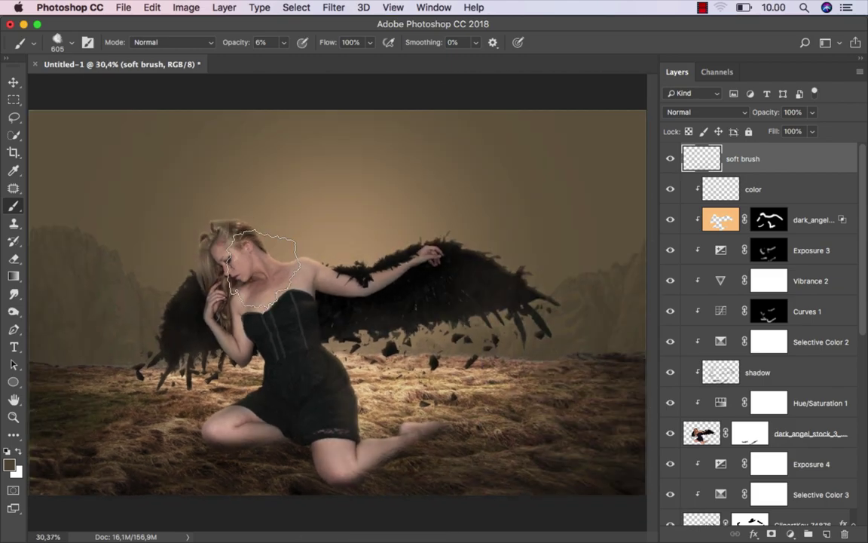
click(671, 159)
drag(865, 246, 857, 428)
- Target the landscape layer's mask with a soft round brush around 55 px at reduced opacity
click(671, 419)
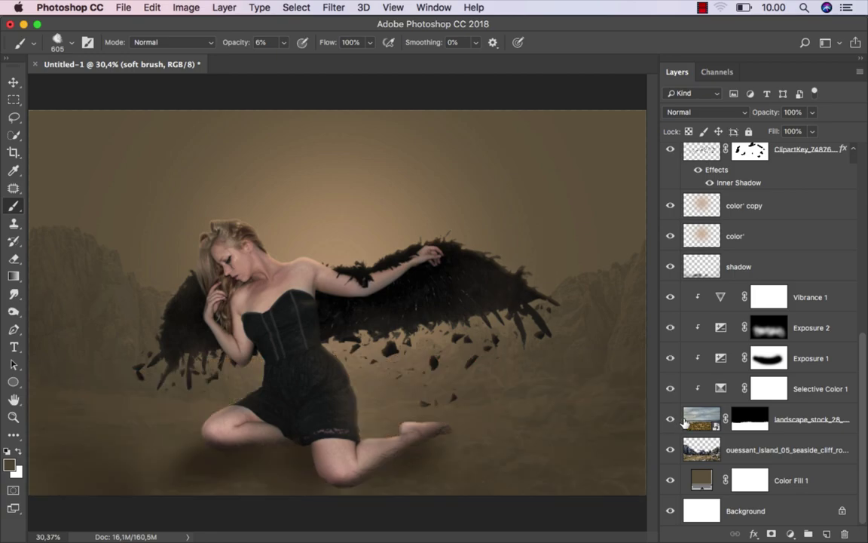
click(751, 418)
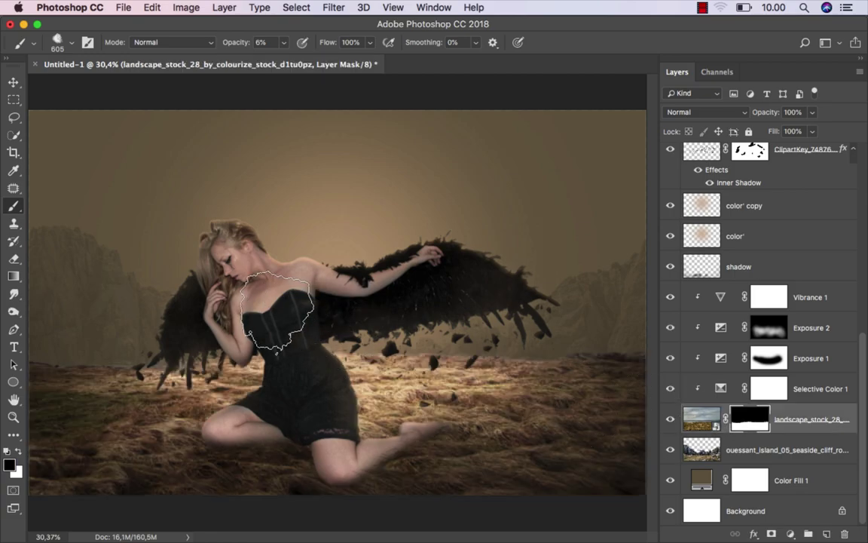
right_click(249, 271)
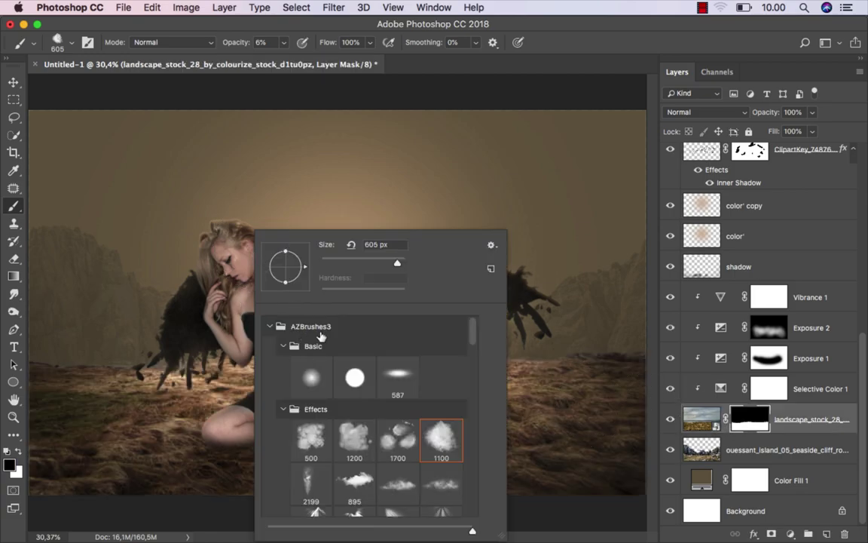
click(311, 377)
key(Return)
click(285, 42)
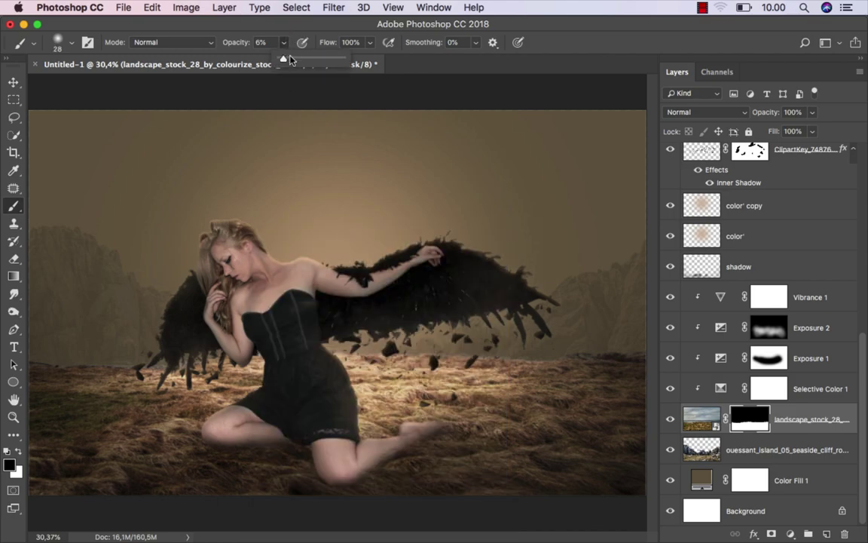
drag(292, 60, 309, 60)
scroll(573, 359, up, 3)
scroll(373, 357, up, 3)
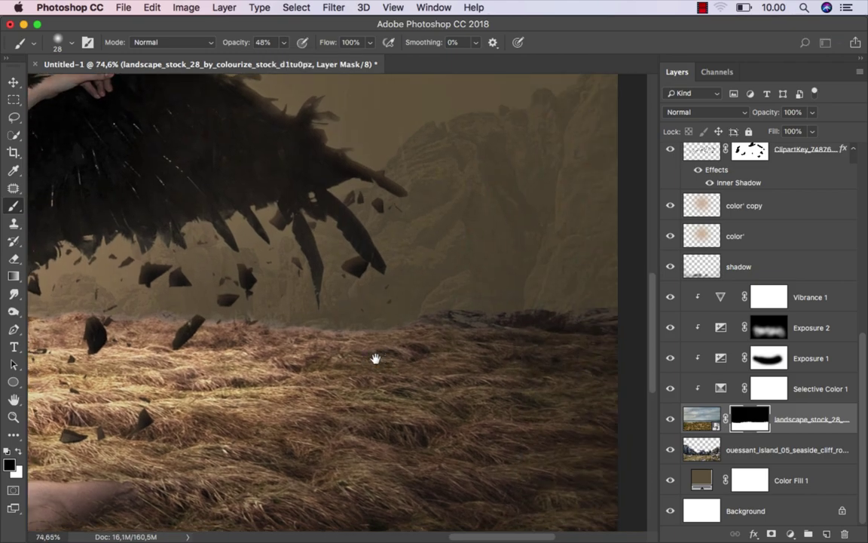
drag(384, 323, 519, 300)
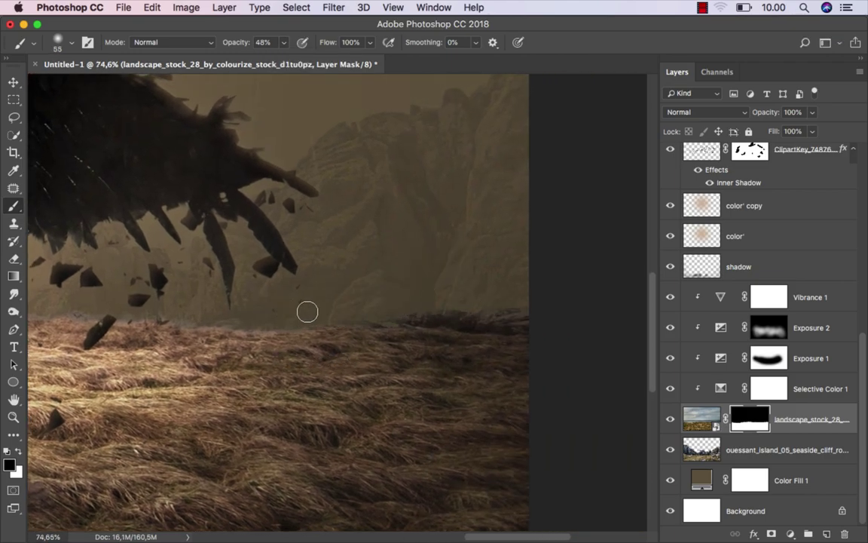
- Paint black along the horizon on the mask to soften the grass edge into the mountains
drag(307, 312, 449, 323)
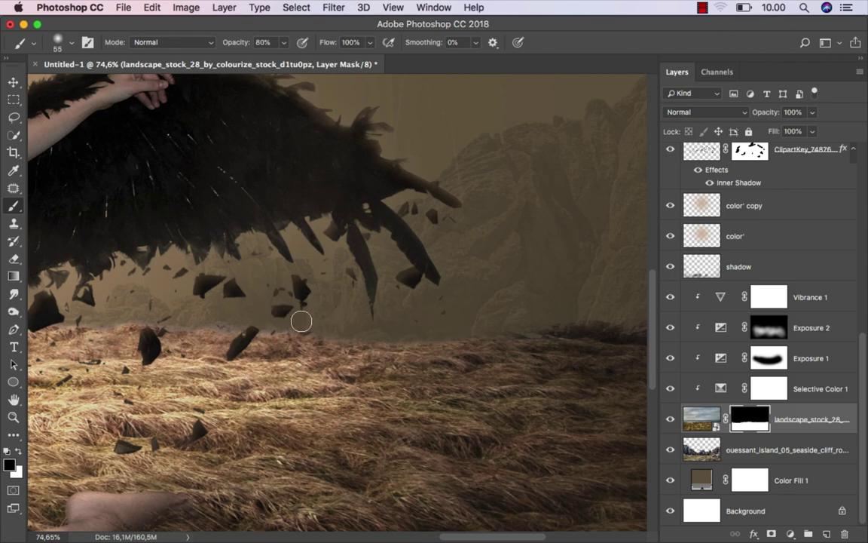
drag(150, 316, 384, 330)
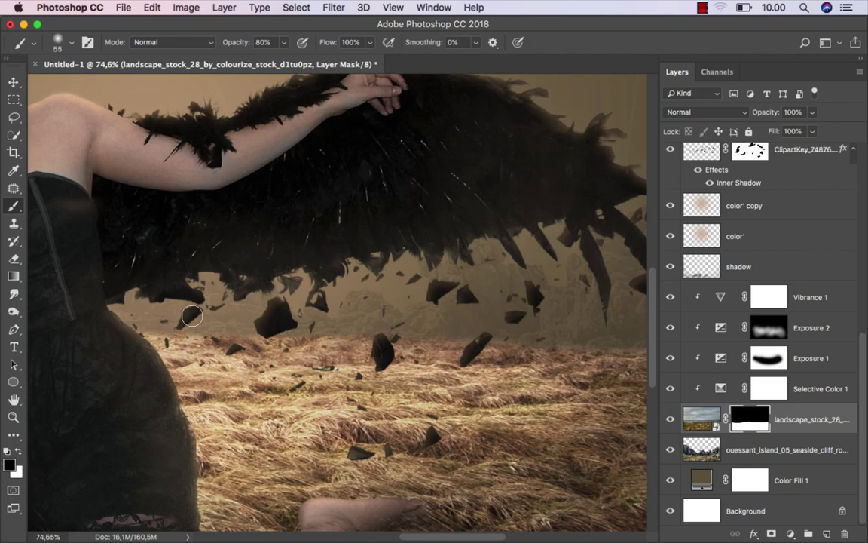
mouse_move(274, 323)
mouse_down()
mouse_move(473, 316)
mouse_move(395, 322)
mouse_move(446, 324)
mouse_up()
drag(253, 339, 401, 333)
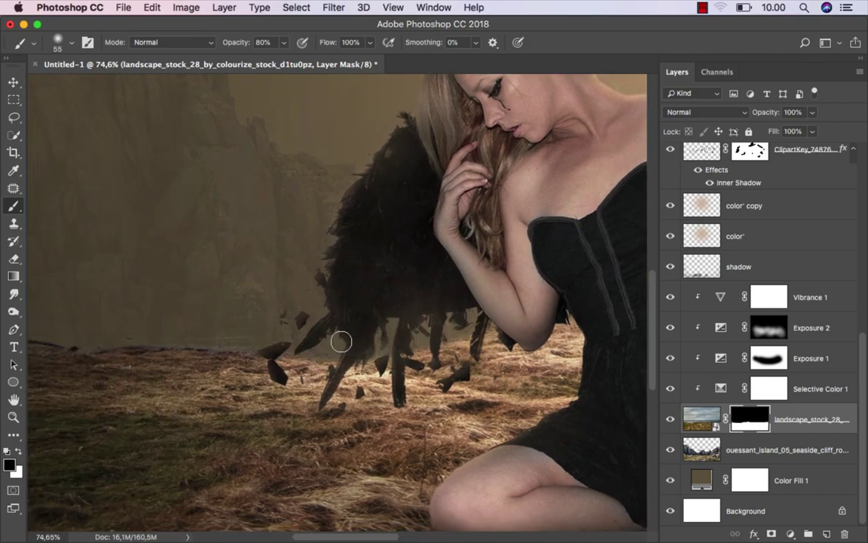
drag(294, 326, 482, 317)
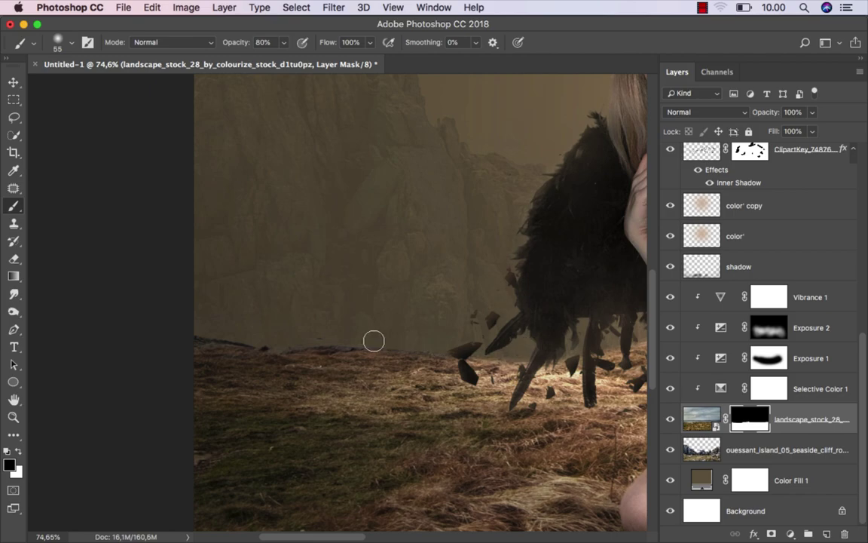
drag(328, 338, 252, 337)
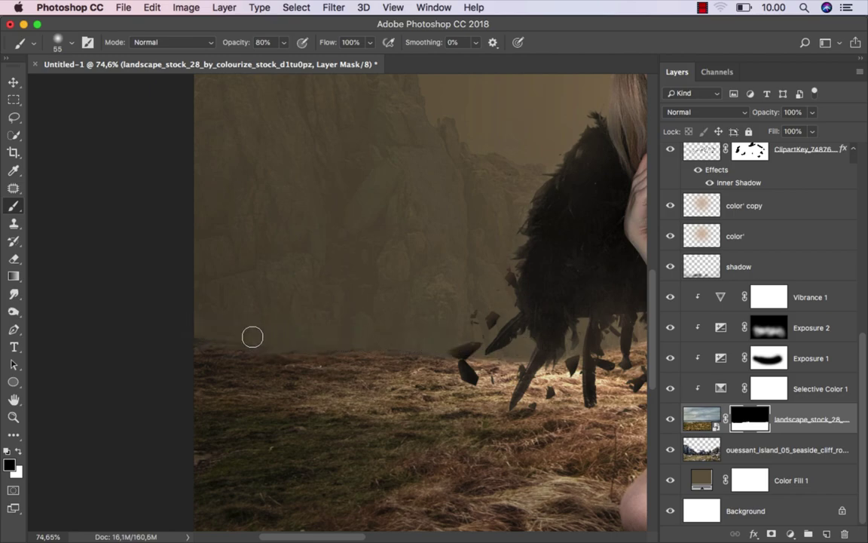
scroll(291, 335, down, 3)
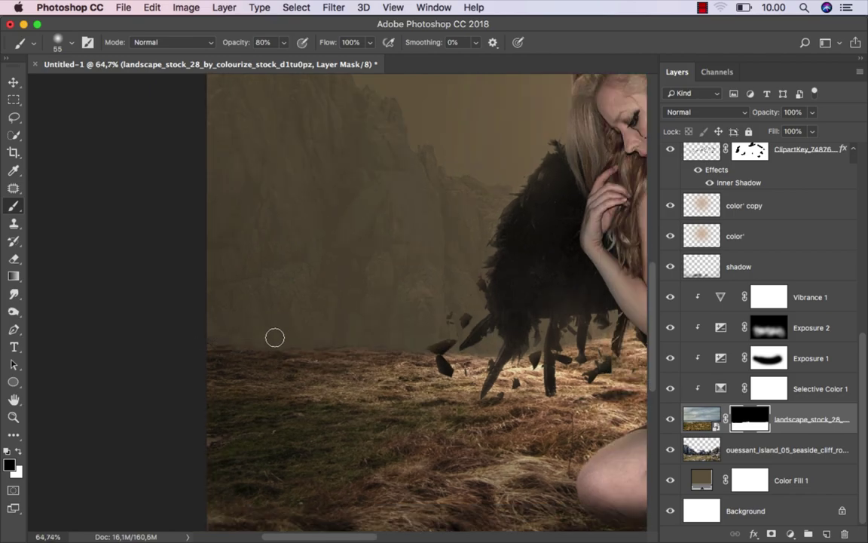
scroll(234, 321, down, 10)
key(super+0)
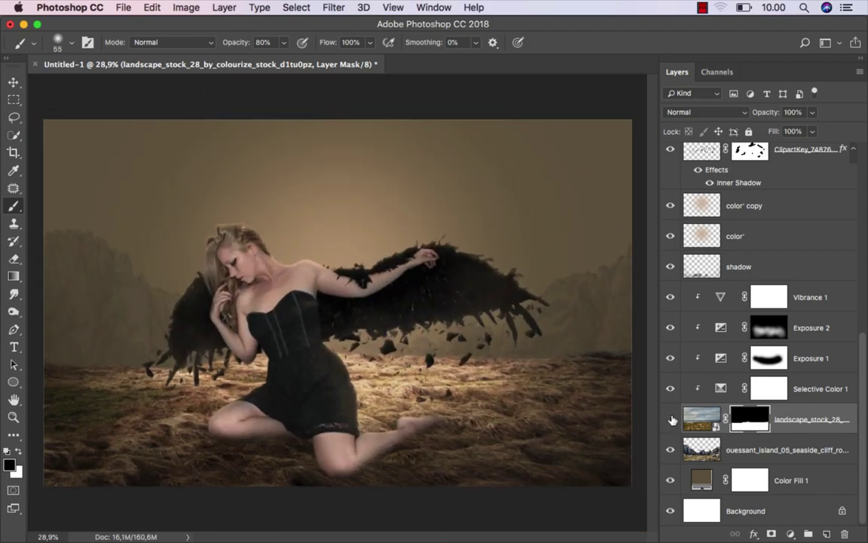
click(671, 419)
key(super+2)
key(v)
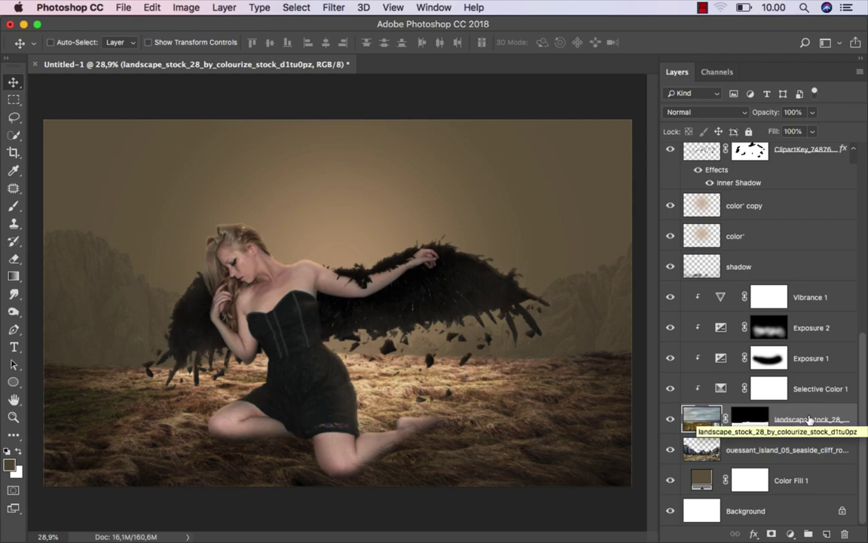
scroll(857, 326, up, 2)
scroll(857, 325, up, 5)
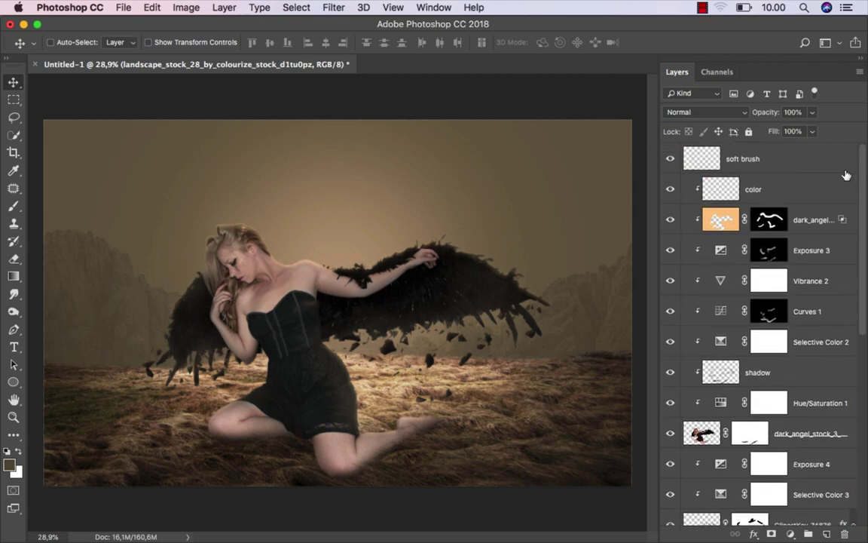
- Add a Selective Color adjustment above the top soft brush layer and pick the Reds range
click(787, 165)
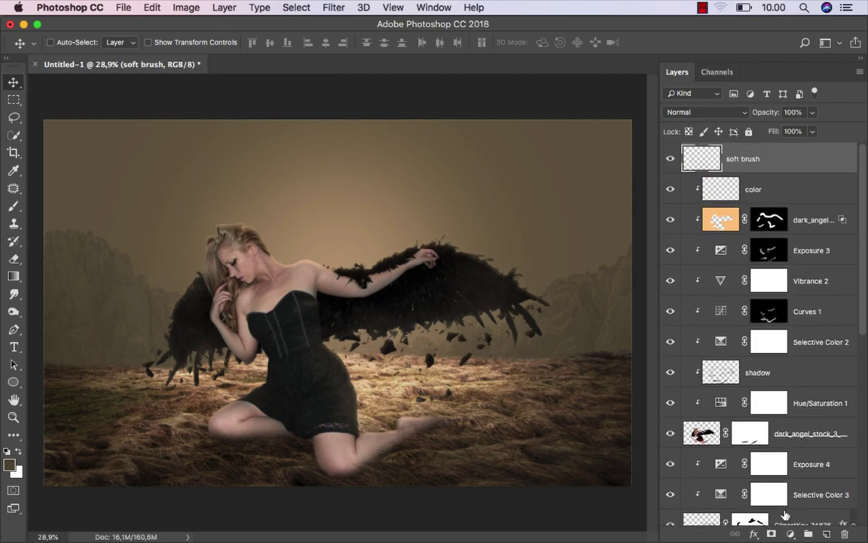
click(790, 534)
click(795, 499)
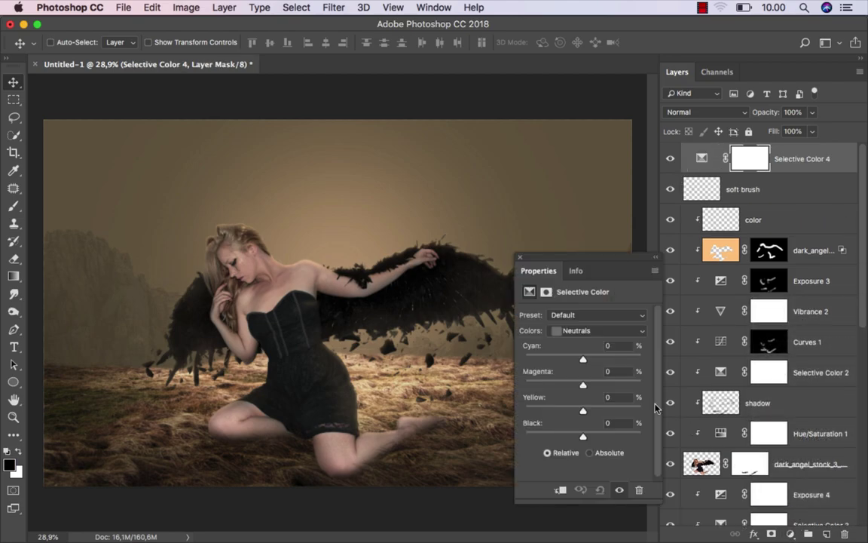
click(586, 332)
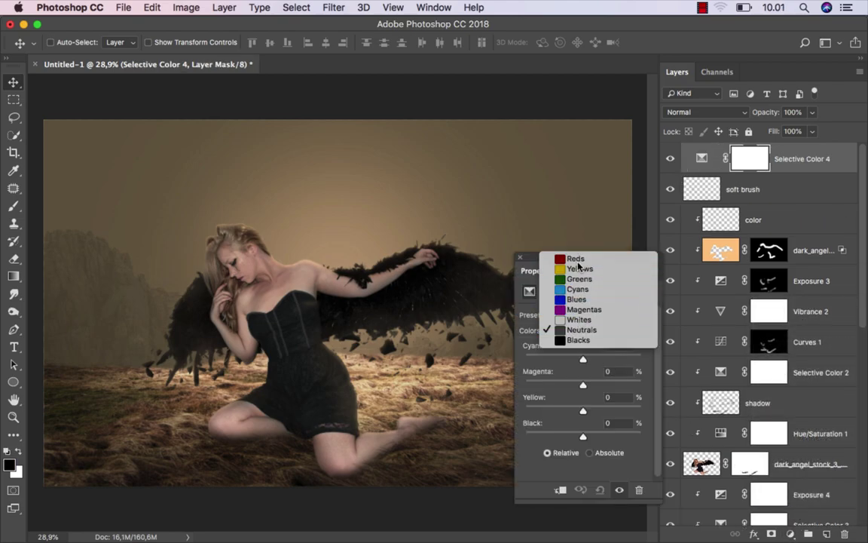
click(576, 256)
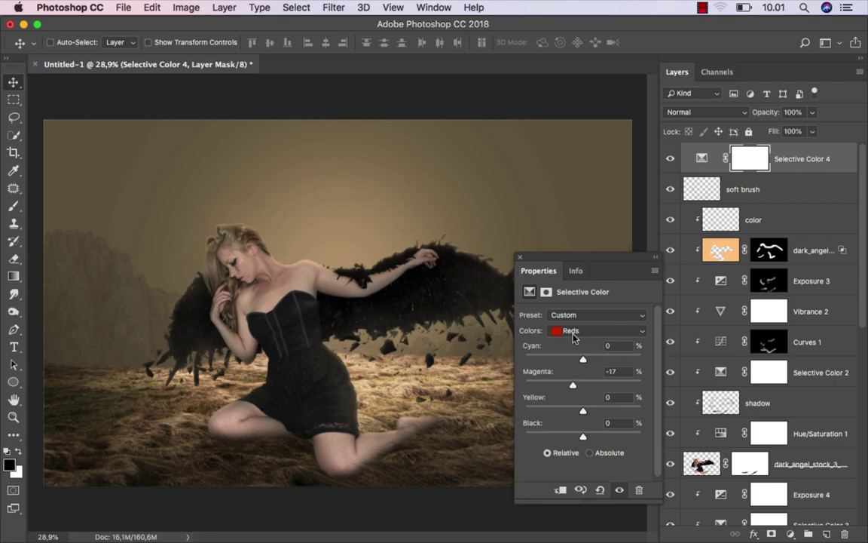
- In the Yellows, reduce cyan, raise magenta to +20 and add more yellow
click(574, 335)
drag(583, 359, 574, 361)
drag(585, 386, 595, 389)
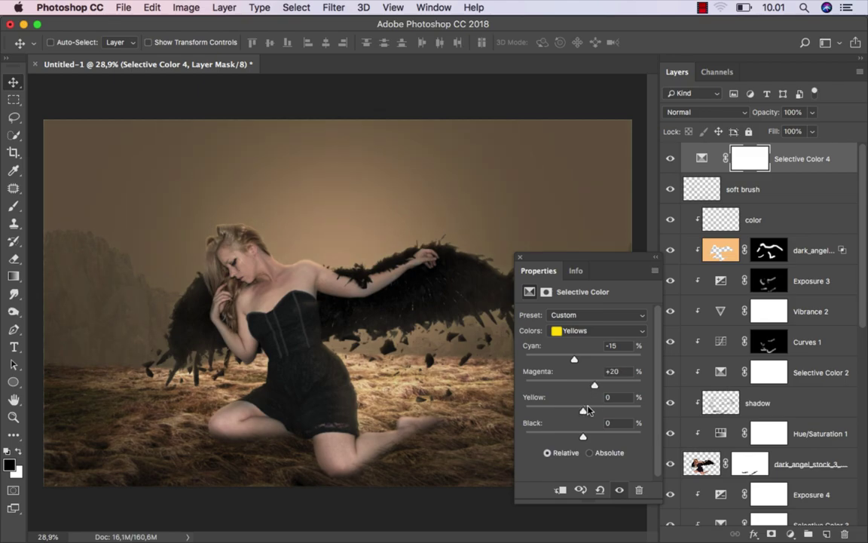
mouse_move(582, 411)
mouse_down()
mouse_move(591, 410)
mouse_move(571, 438)
mouse_up()
- Shift the Blacks to Cyan -2, Magenta -2, Yellow -10, then compare with and without the grade
click(581, 331)
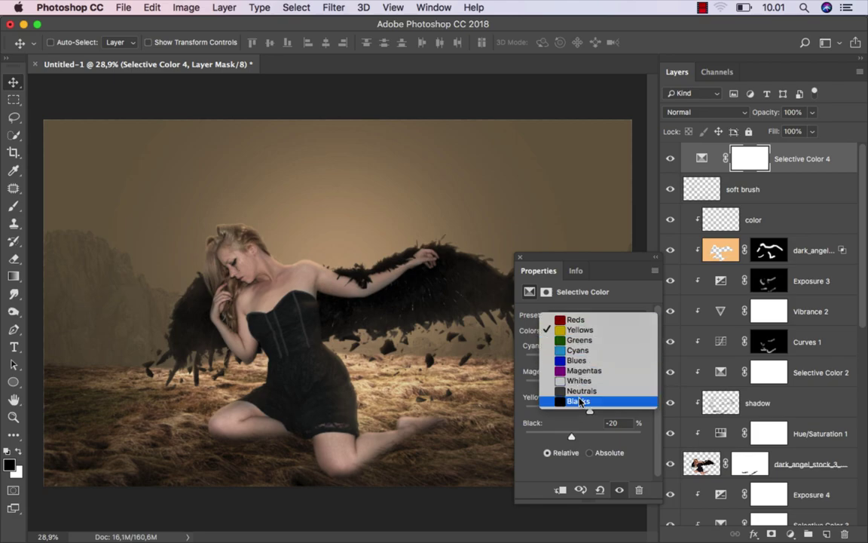
click(580, 402)
drag(583, 360, 578, 411)
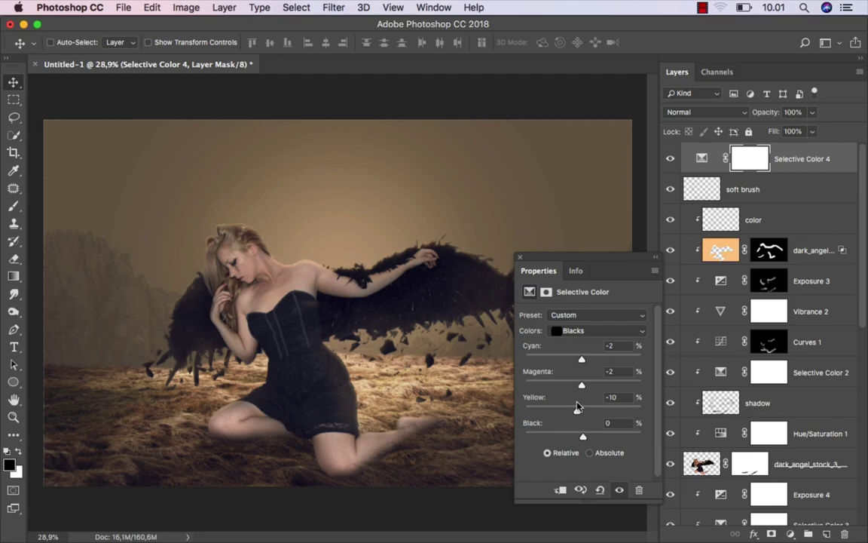
click(519, 257)
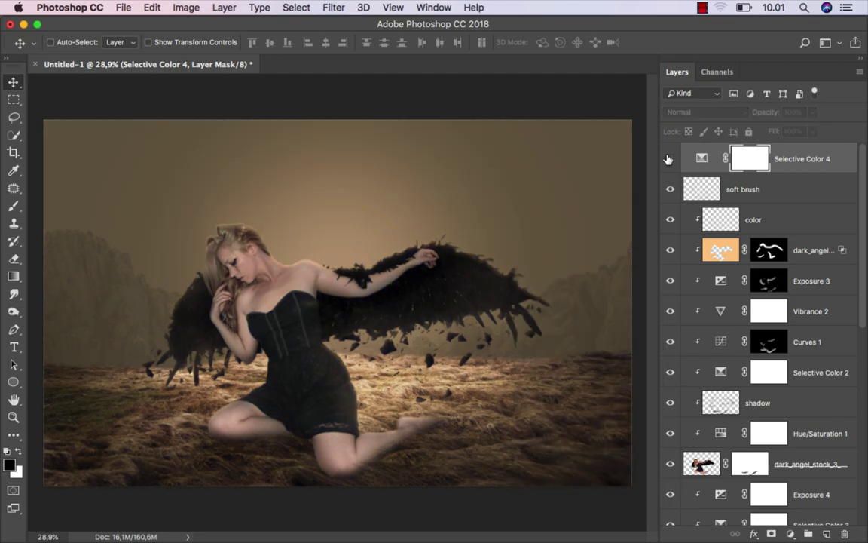
click(788, 158)
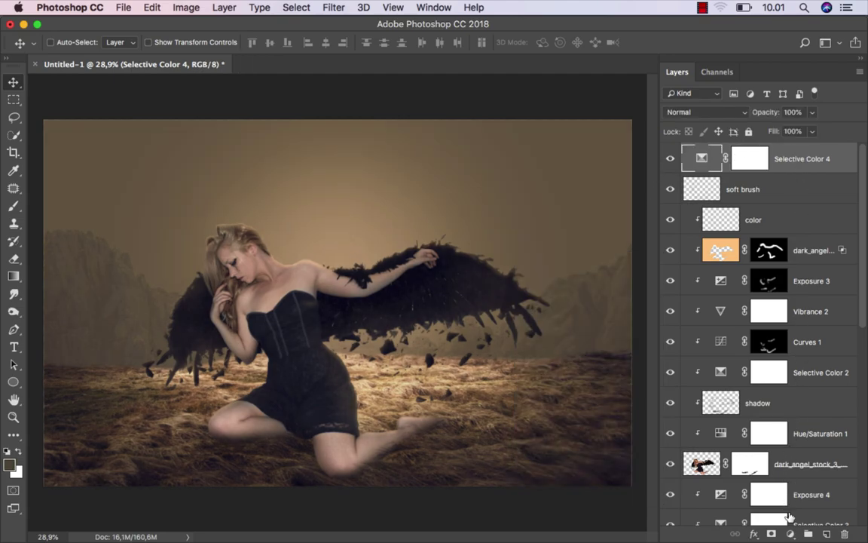
- Add an Exposure adjustment at +0.23 above Selective Color 4 and compare before and after
click(790, 533)
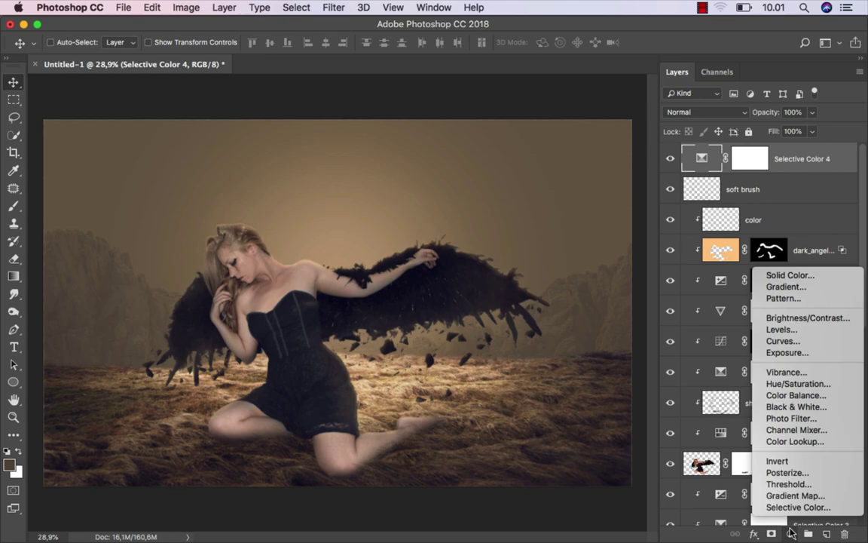
click(802, 354)
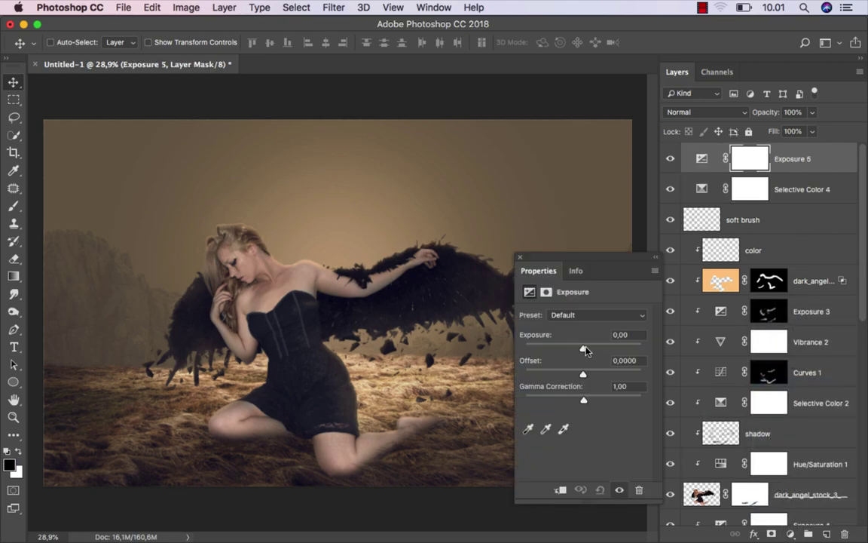
drag(584, 349, 588, 351)
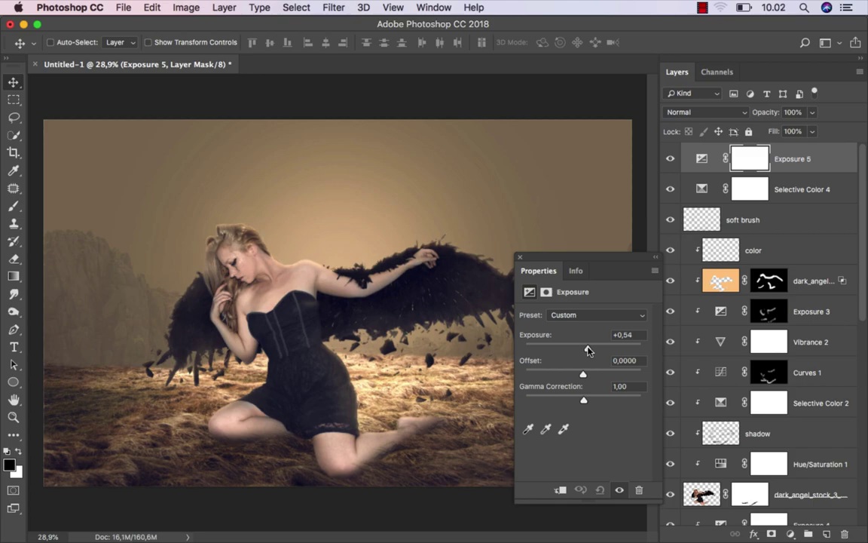
drag(589, 351, 586, 351)
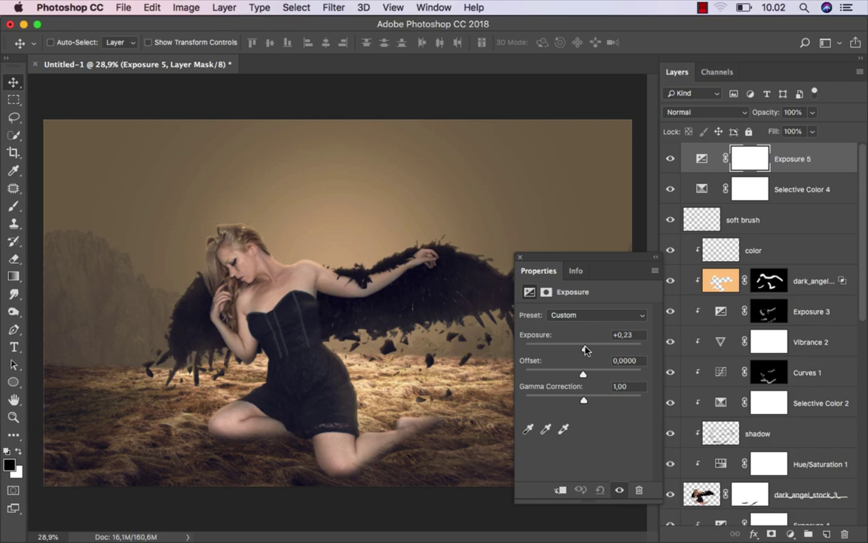
click(519, 257)
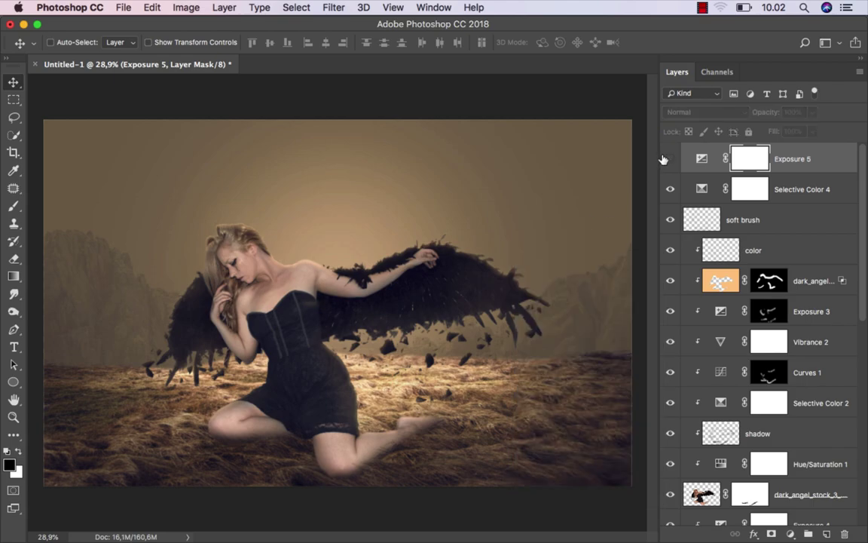
click(670, 159)
click(798, 157)
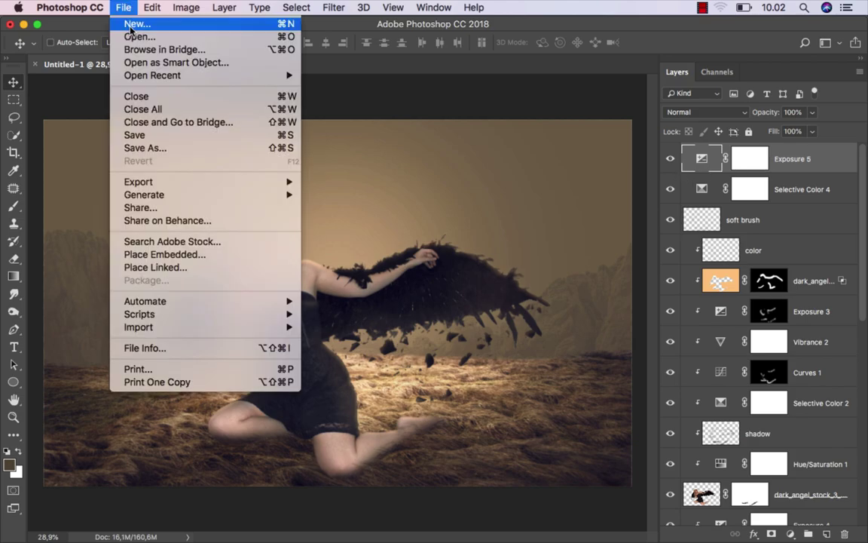
- Save As ok.jpg in JPEG format with Maximum quality 12
click(118, 8)
click(167, 147)
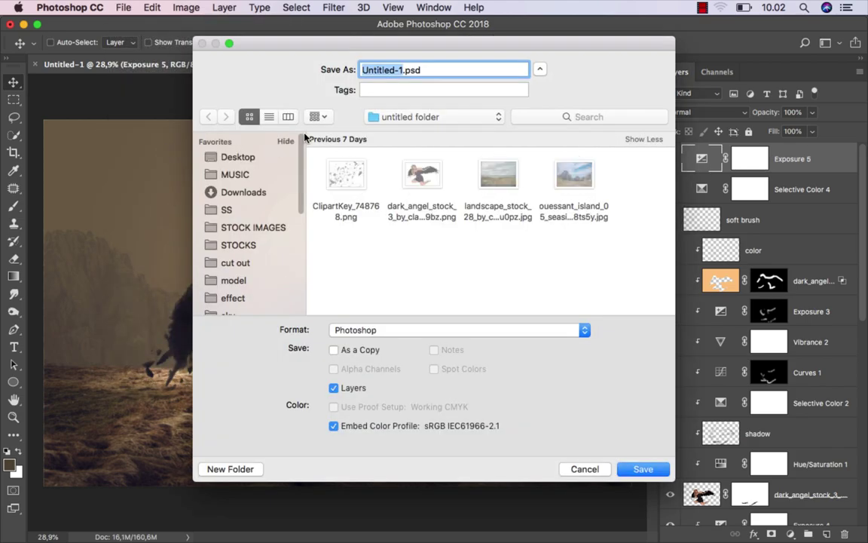
text(ok)
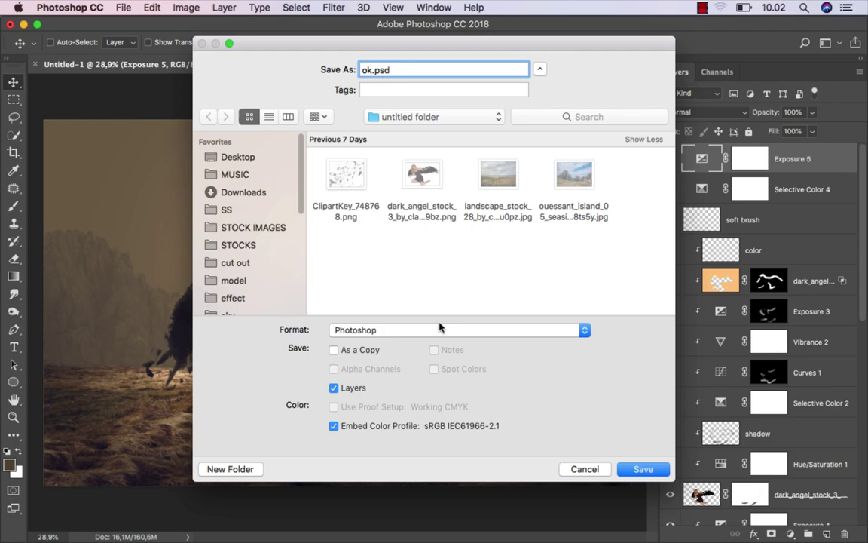
click(427, 330)
click(425, 411)
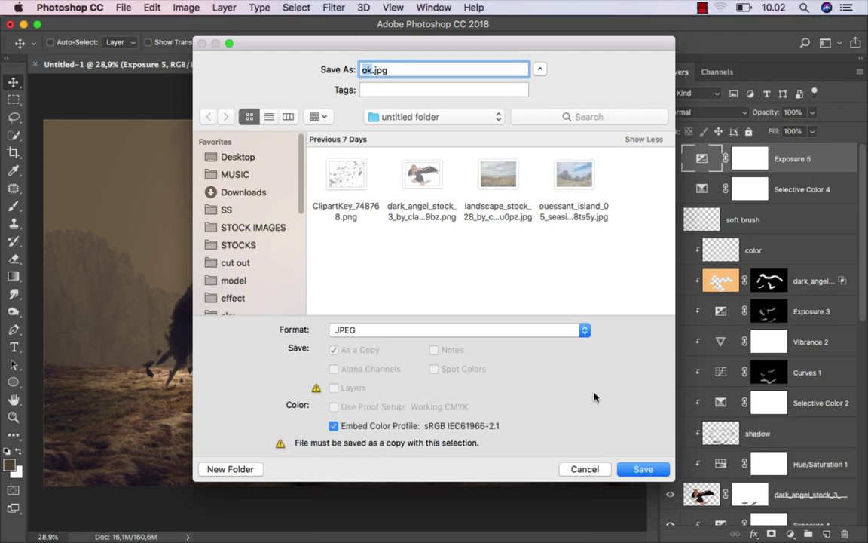
click(641, 471)
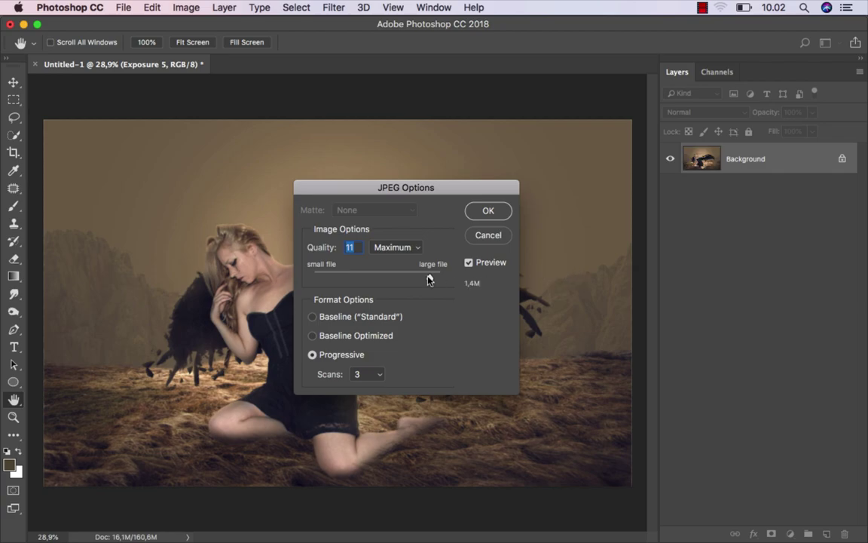
drag(430, 277, 465, 280)
click(488, 210)
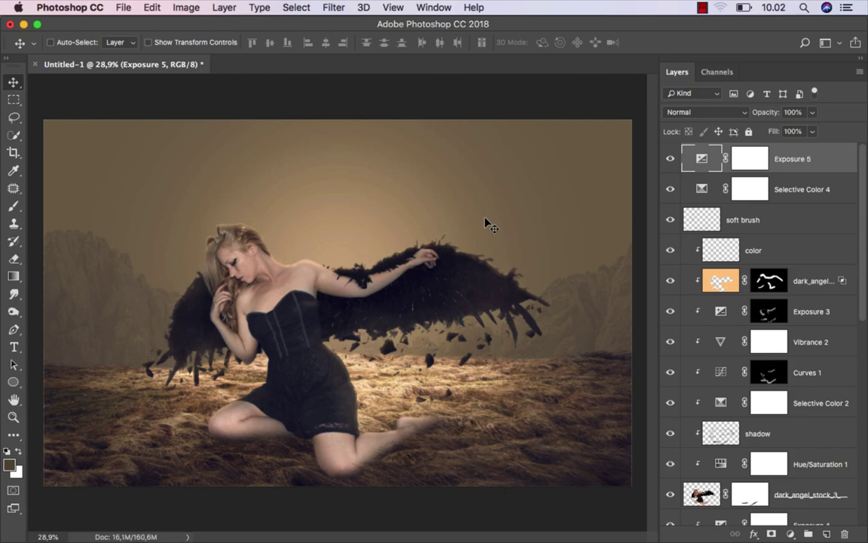
- Quick Look ok.jpg in the untitled Finder folder and nudge the preview window higher
click(322, 507)
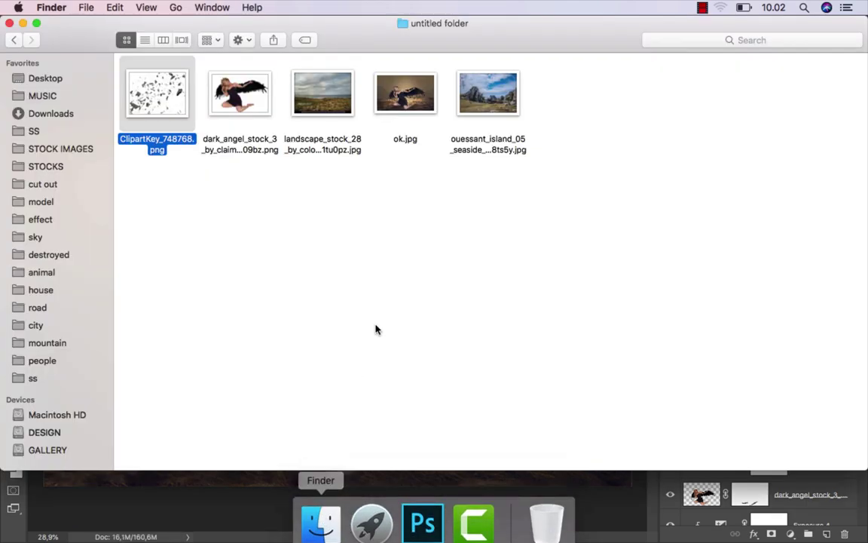
click(401, 275)
click(406, 99)
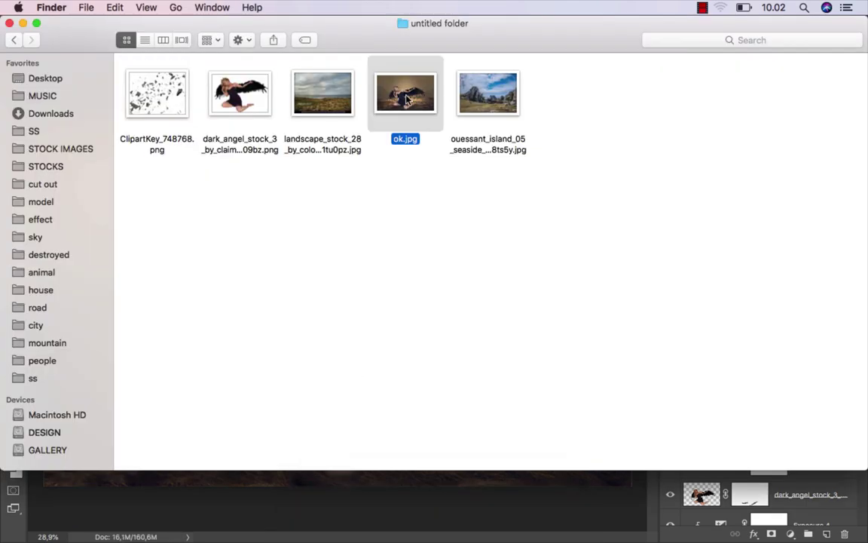
key(space)
drag(447, 51, 448, 28)
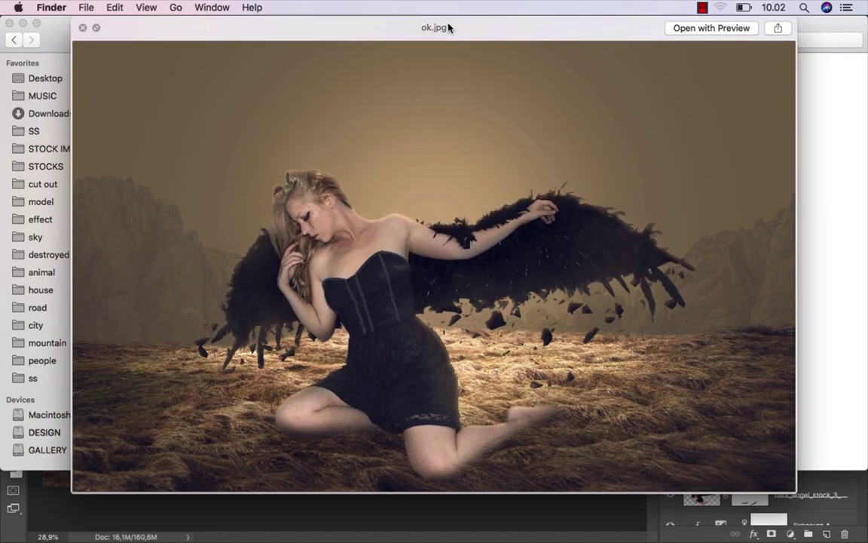